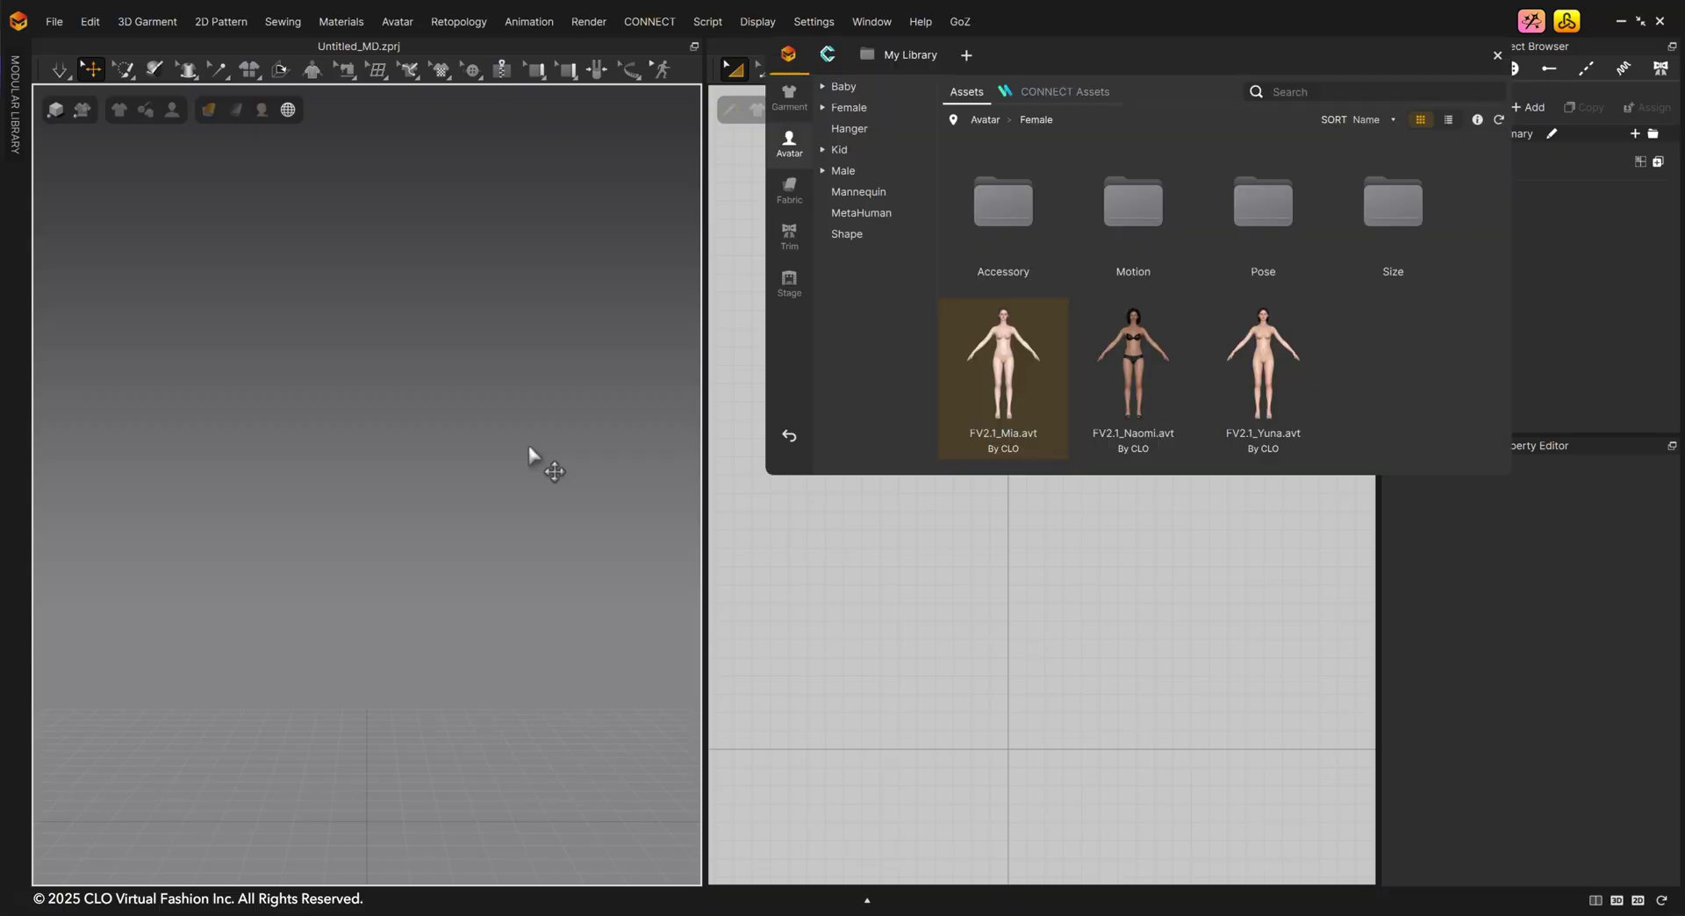
Load FV2.1_Naomi.avt from the Library's Female avatar folder into the scene.
{"action": "left_click", "coordinate": [790, 136]}
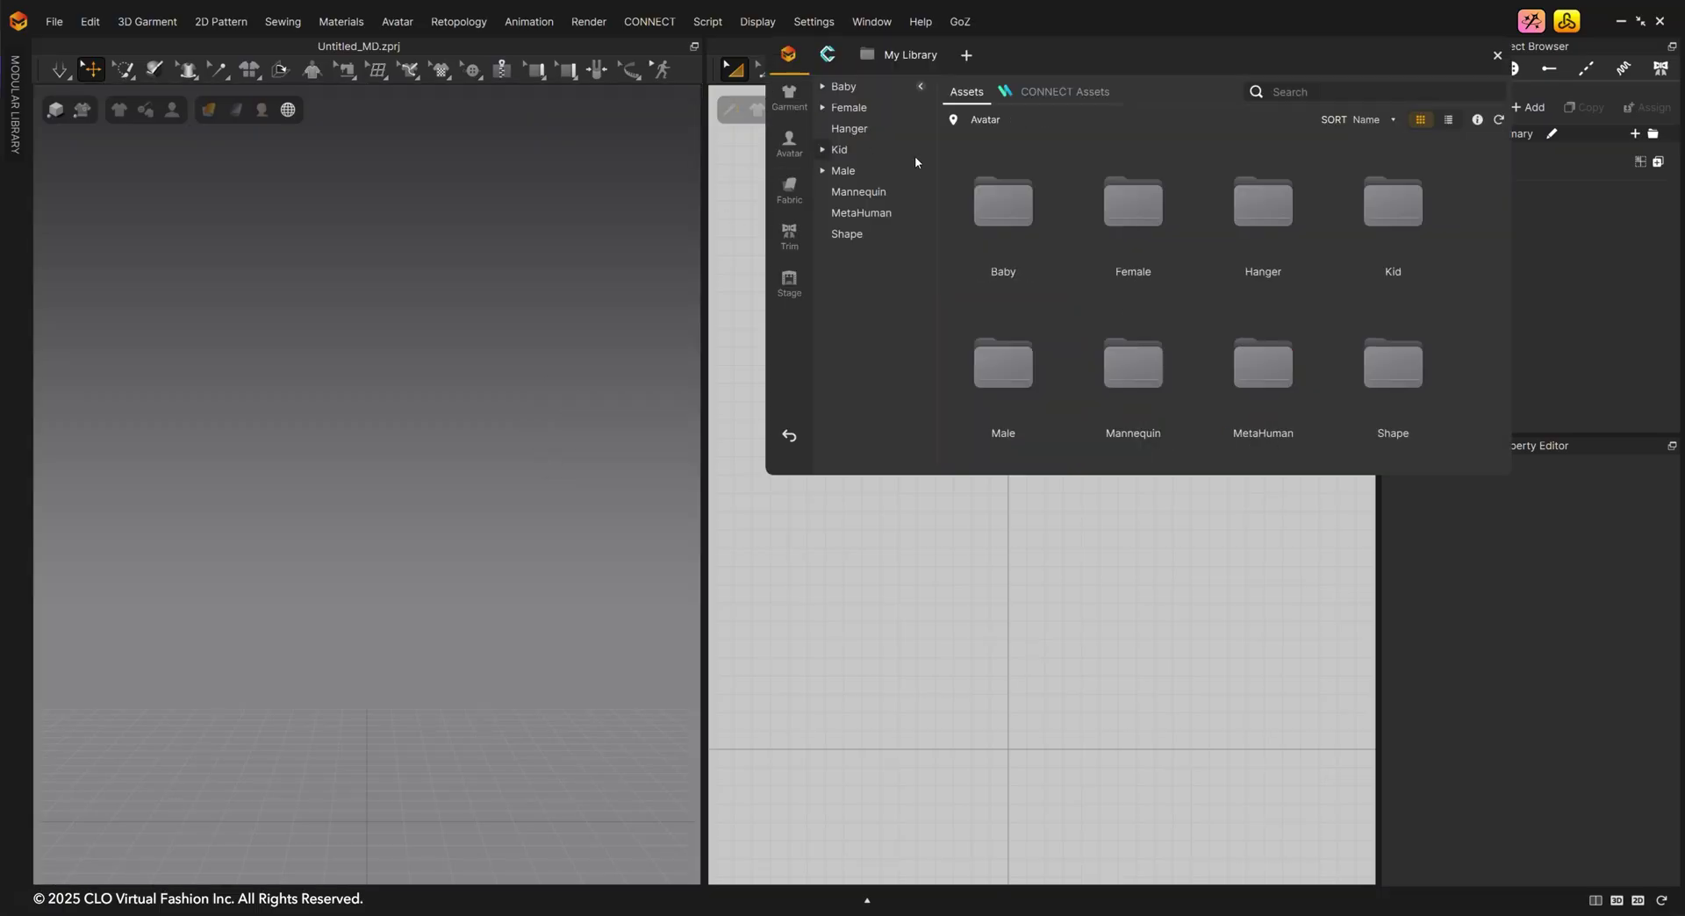
{"action": "double_click", "coordinate": [1134, 228]}
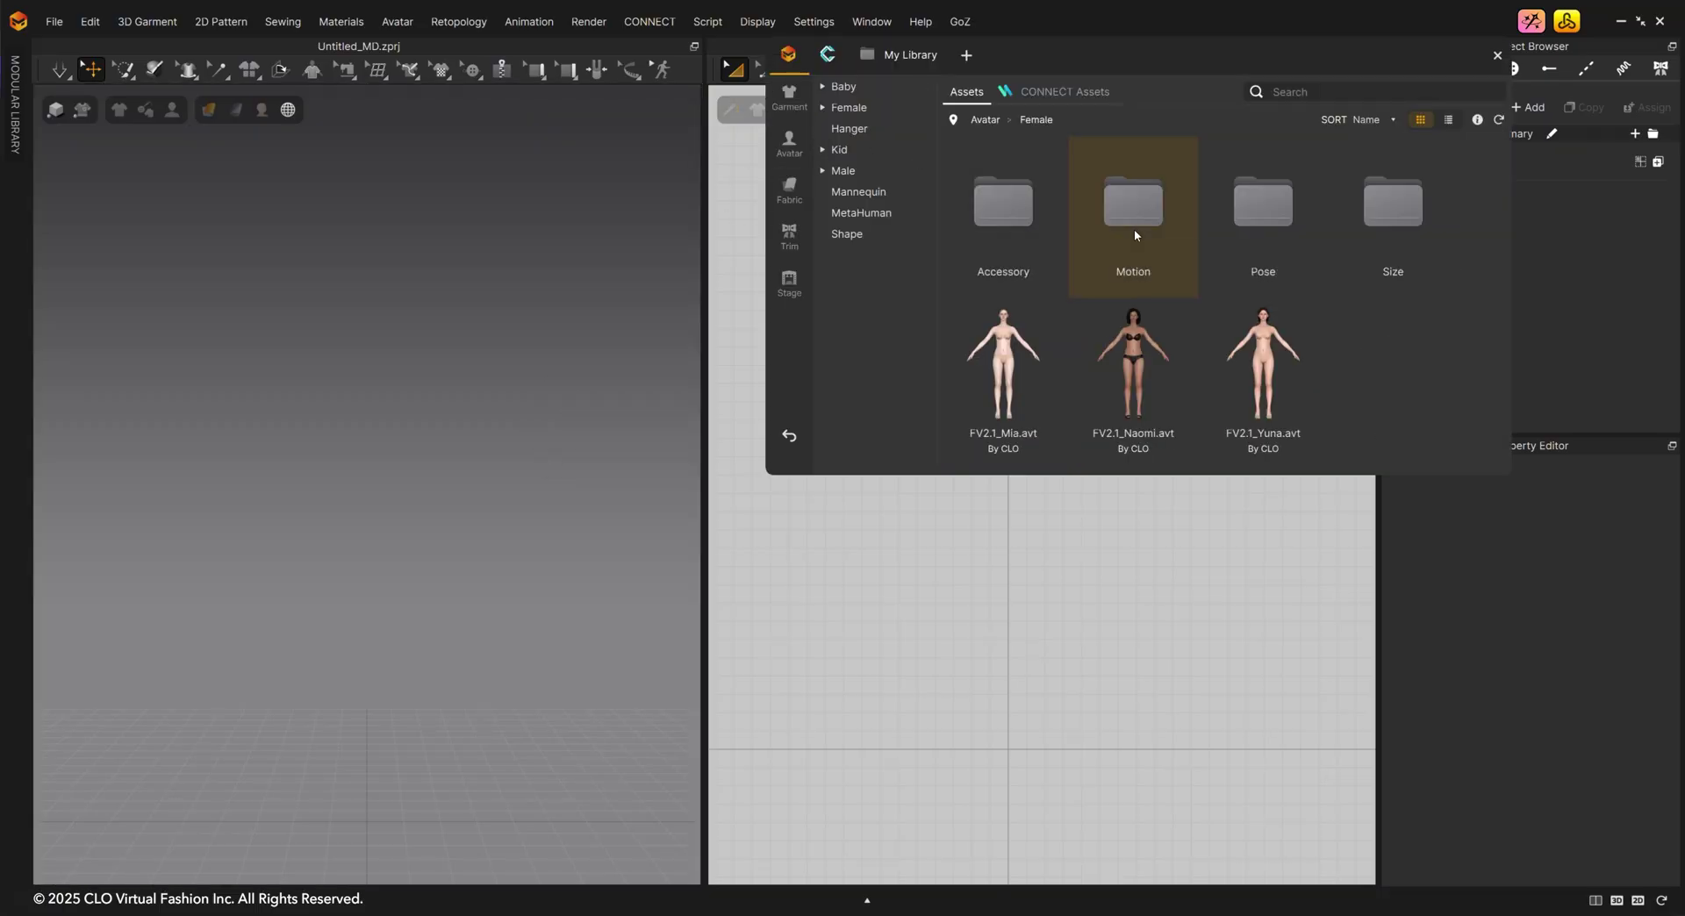
{"action": "double_click", "coordinate": [1132, 344]}
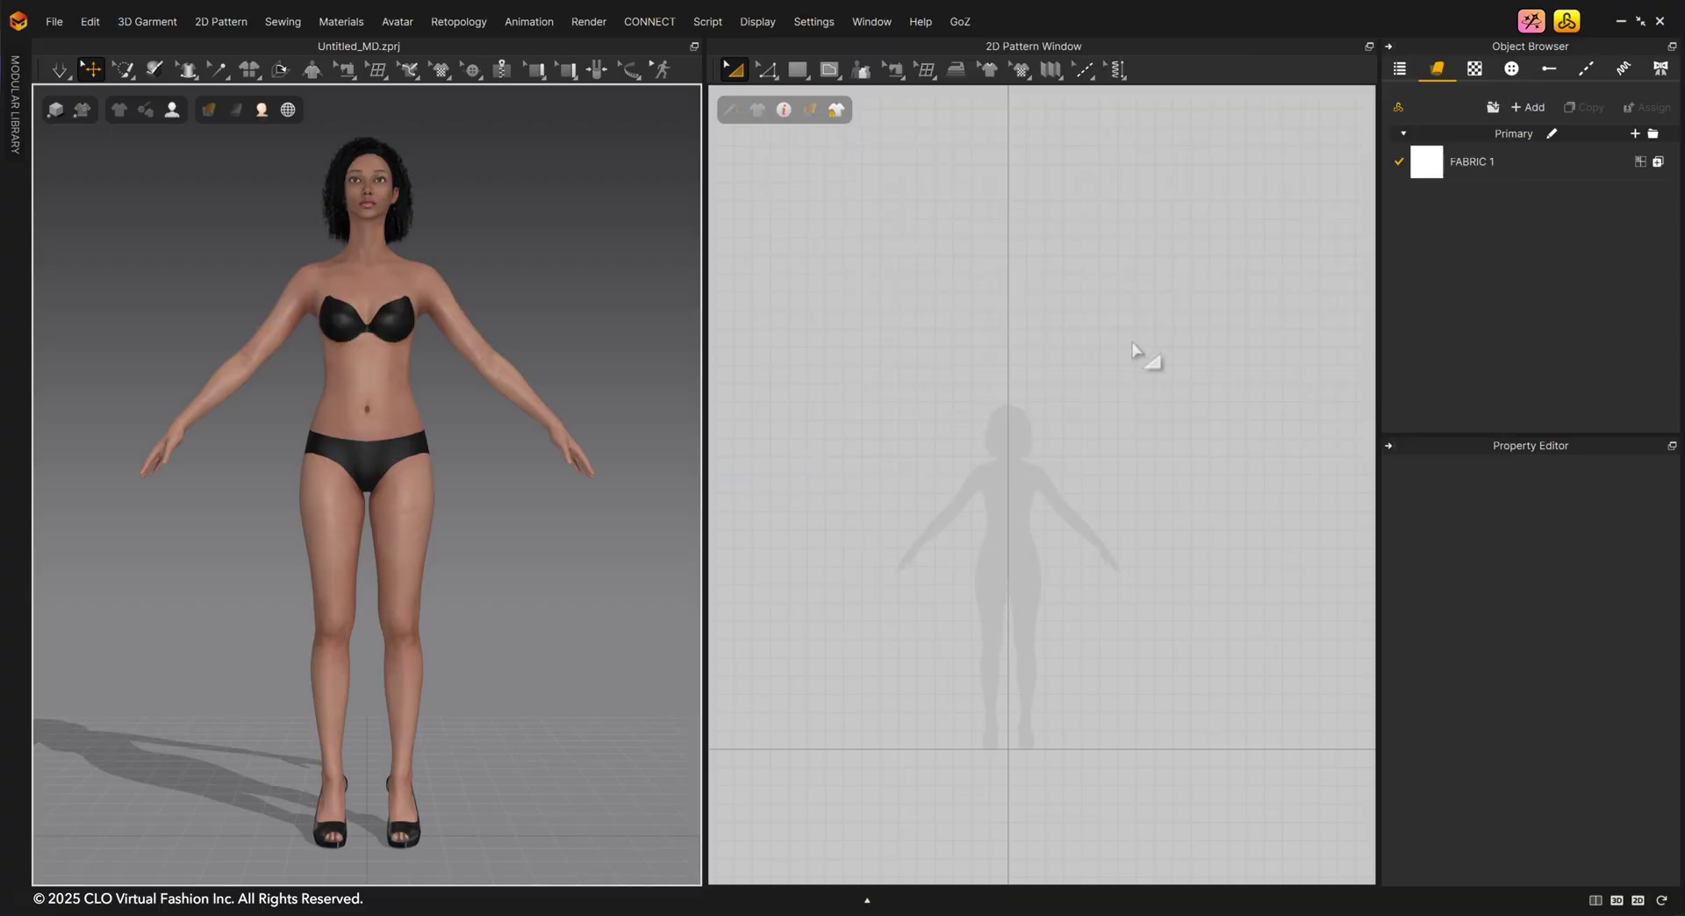
Set the chest-pocket T-shirt PNG as the 2D background, nudged over the avatar silhouette.
{"action": "scroll", "coordinate": [1136, 417], "scroll_direction": "up", "scroll_amount": 1}
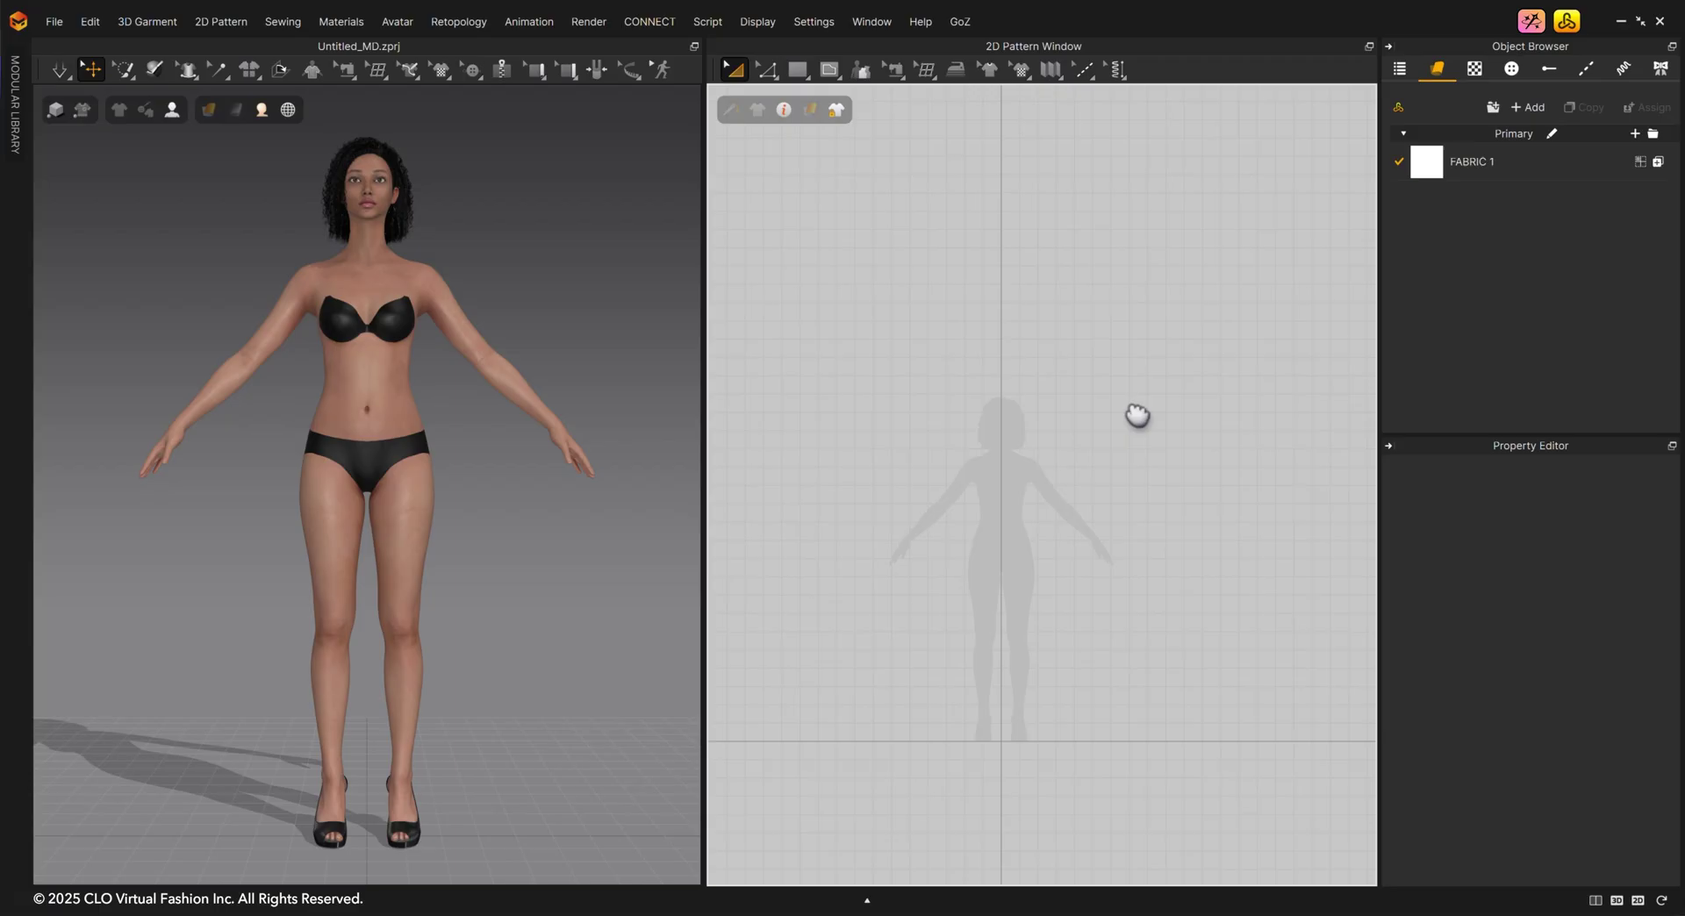
{"action": "scroll", "coordinate": [1104, 425], "scroll_direction": "up", "scroll_amount": 1}
{"action": "right_click", "coordinate": [1103, 422]}
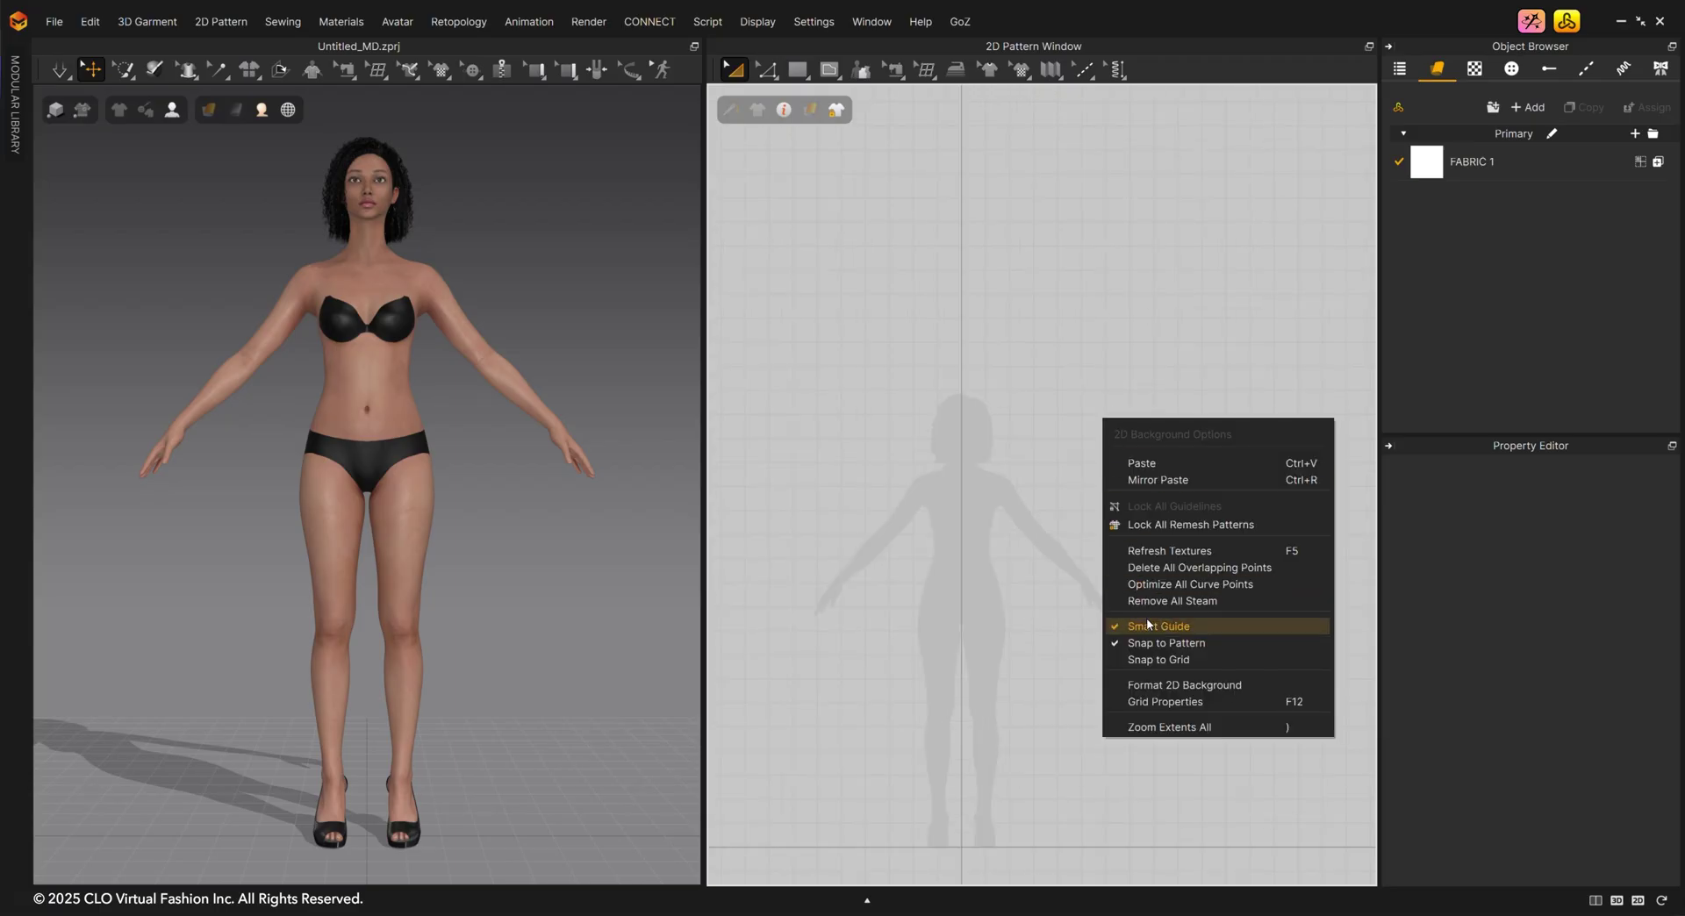
{"action": "left_click", "coordinate": [1155, 686]}
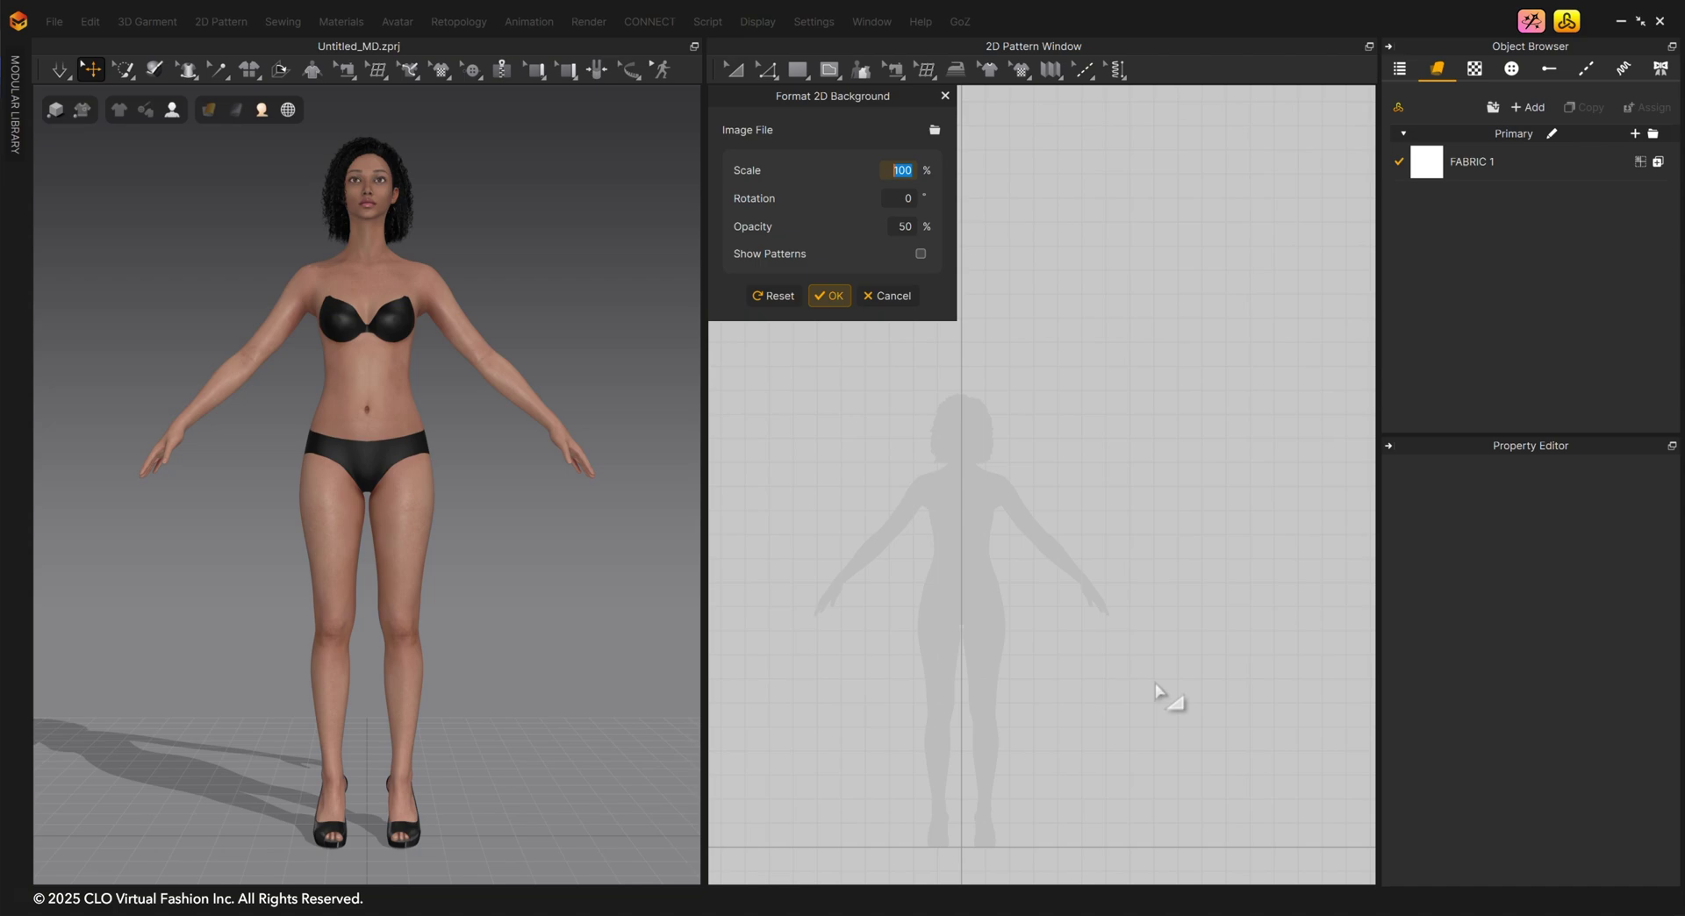
{"action": "left_click", "coordinate": [934, 130]}
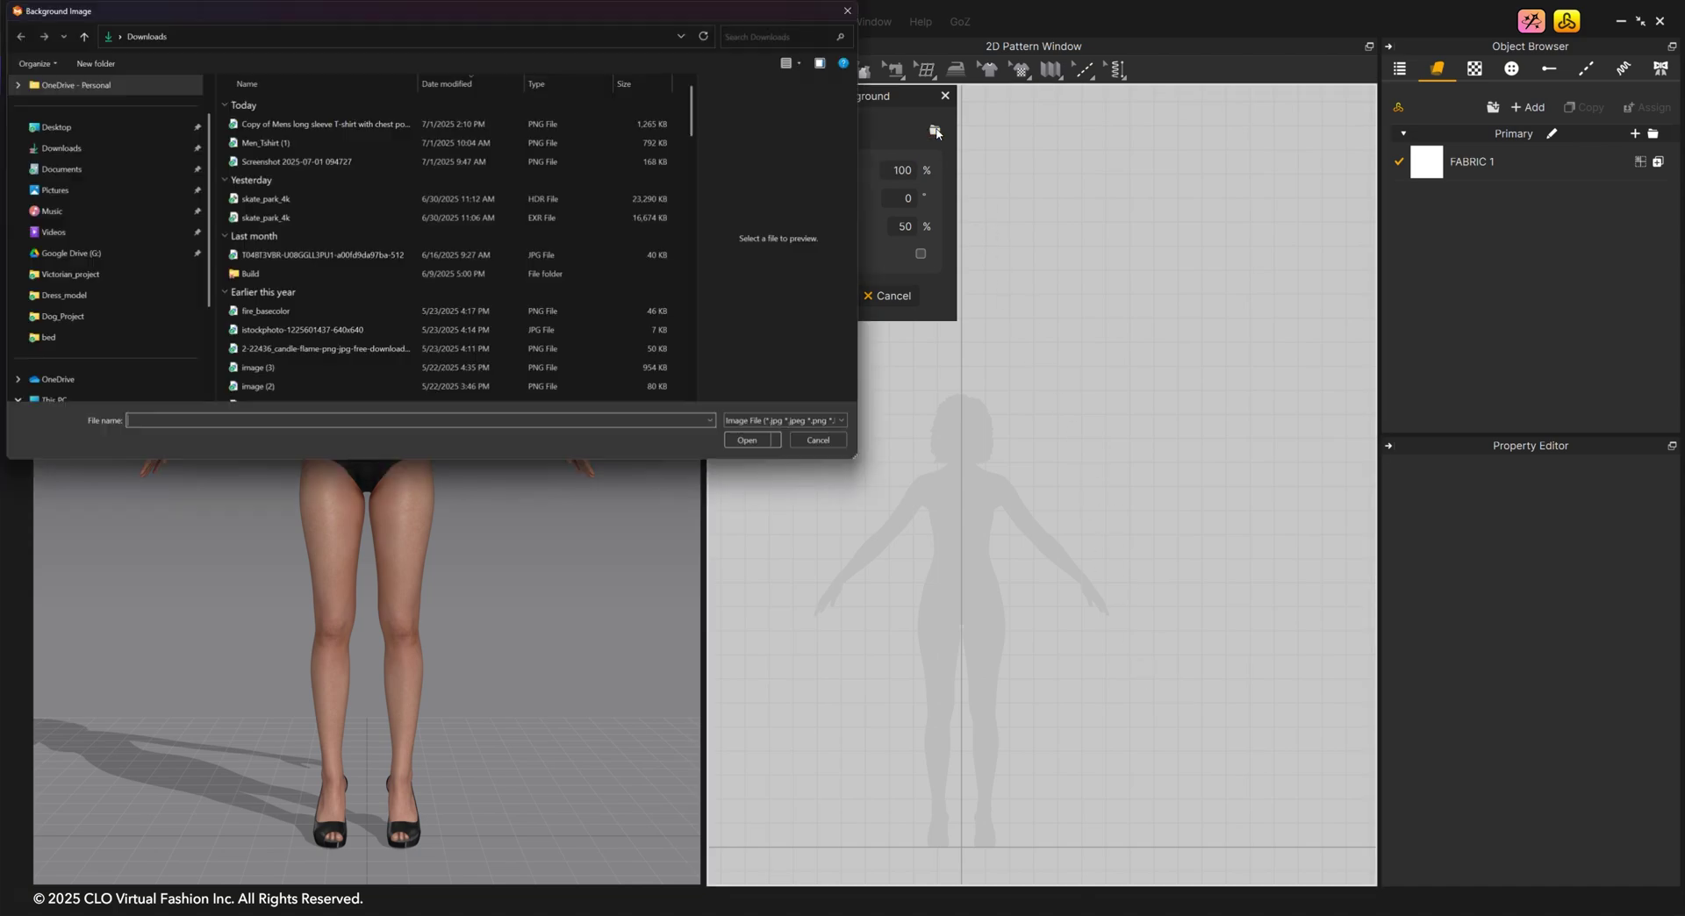
{"action": "left_click", "coordinate": [352, 131]}
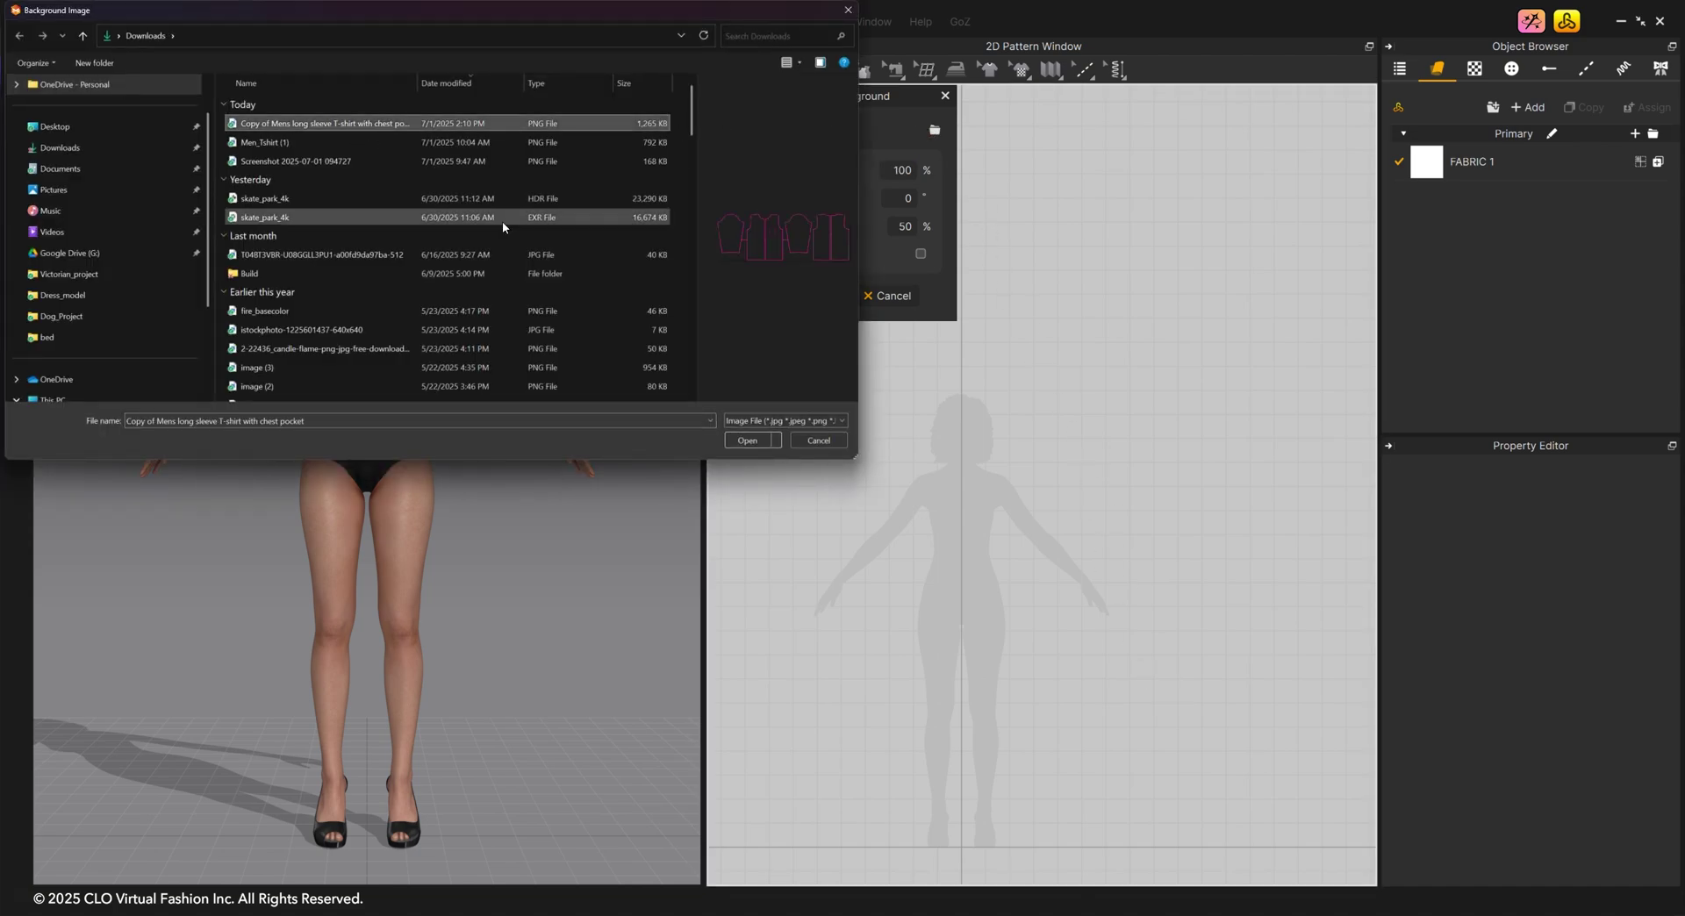
{"action": "left_click", "coordinate": [747, 441]}
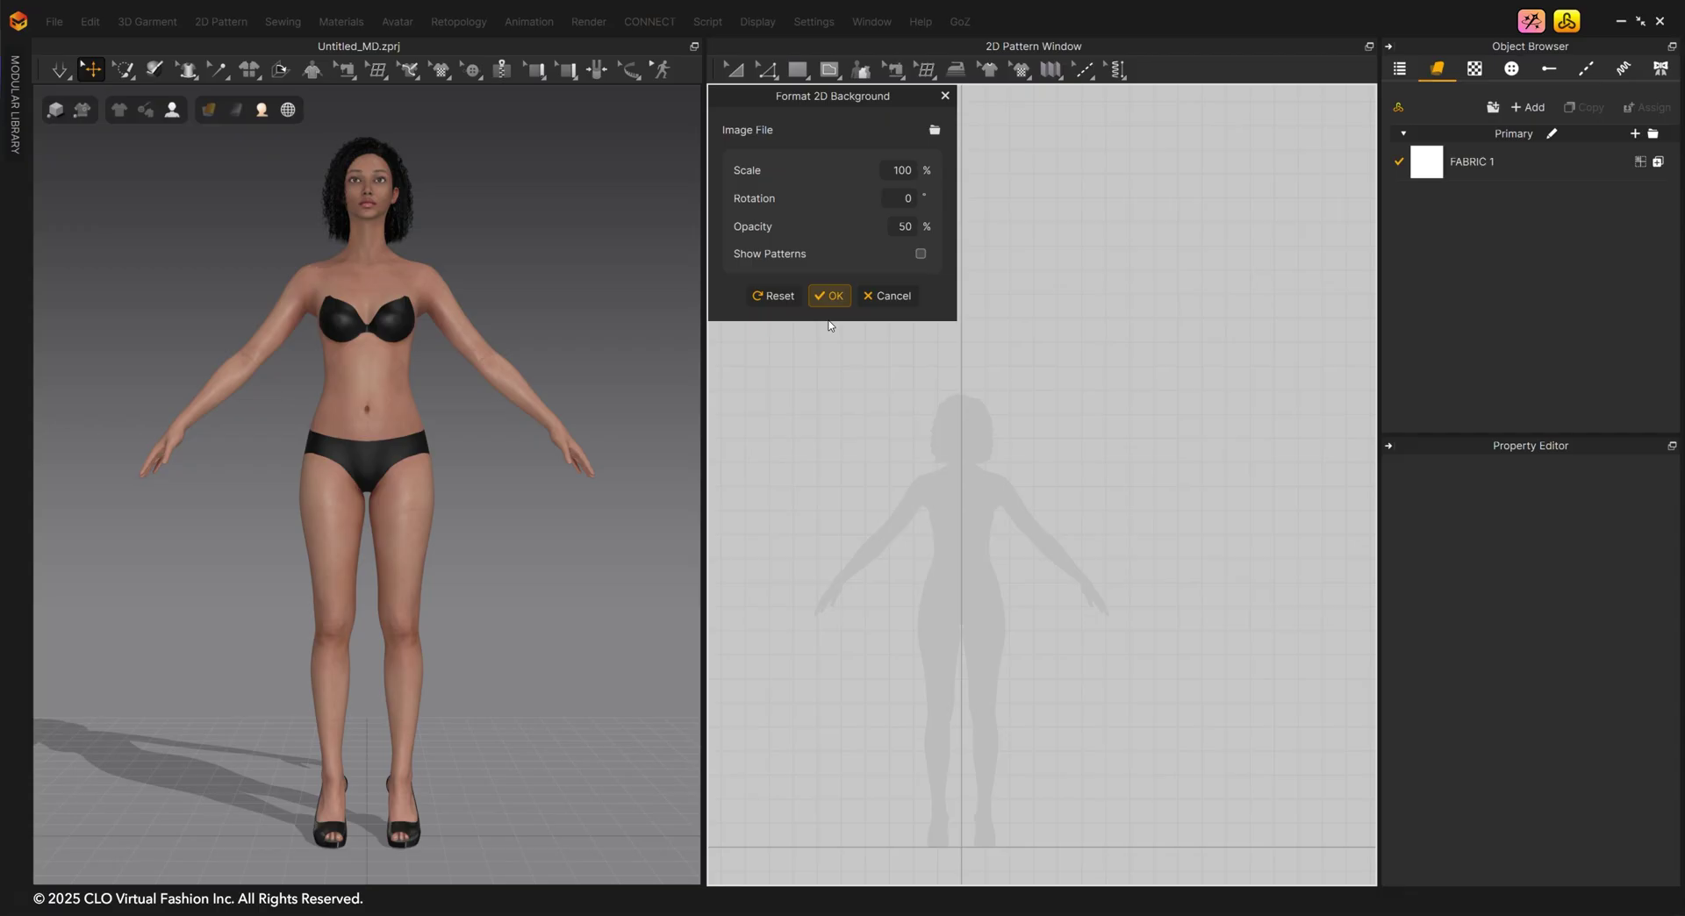
{"action": "key", "text": "ctrl+v"}
{"action": "left_click", "coordinate": [999, 527]}
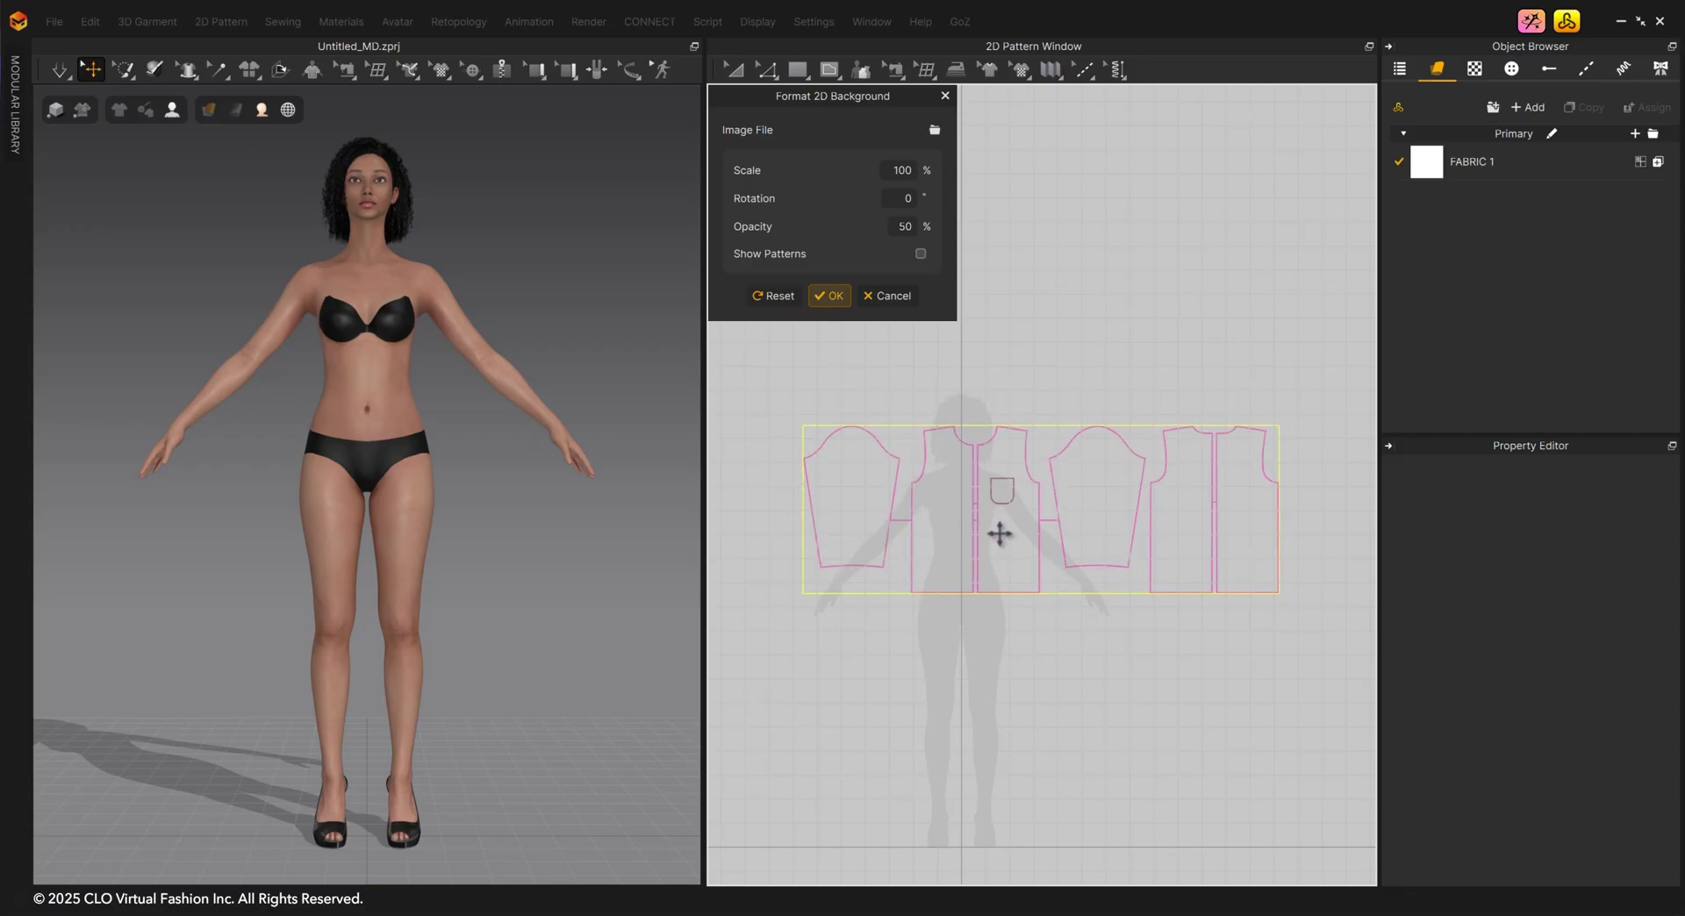
{"action": "left_click_drag", "start_coordinate": [994, 551], "coordinate": [986, 561]}
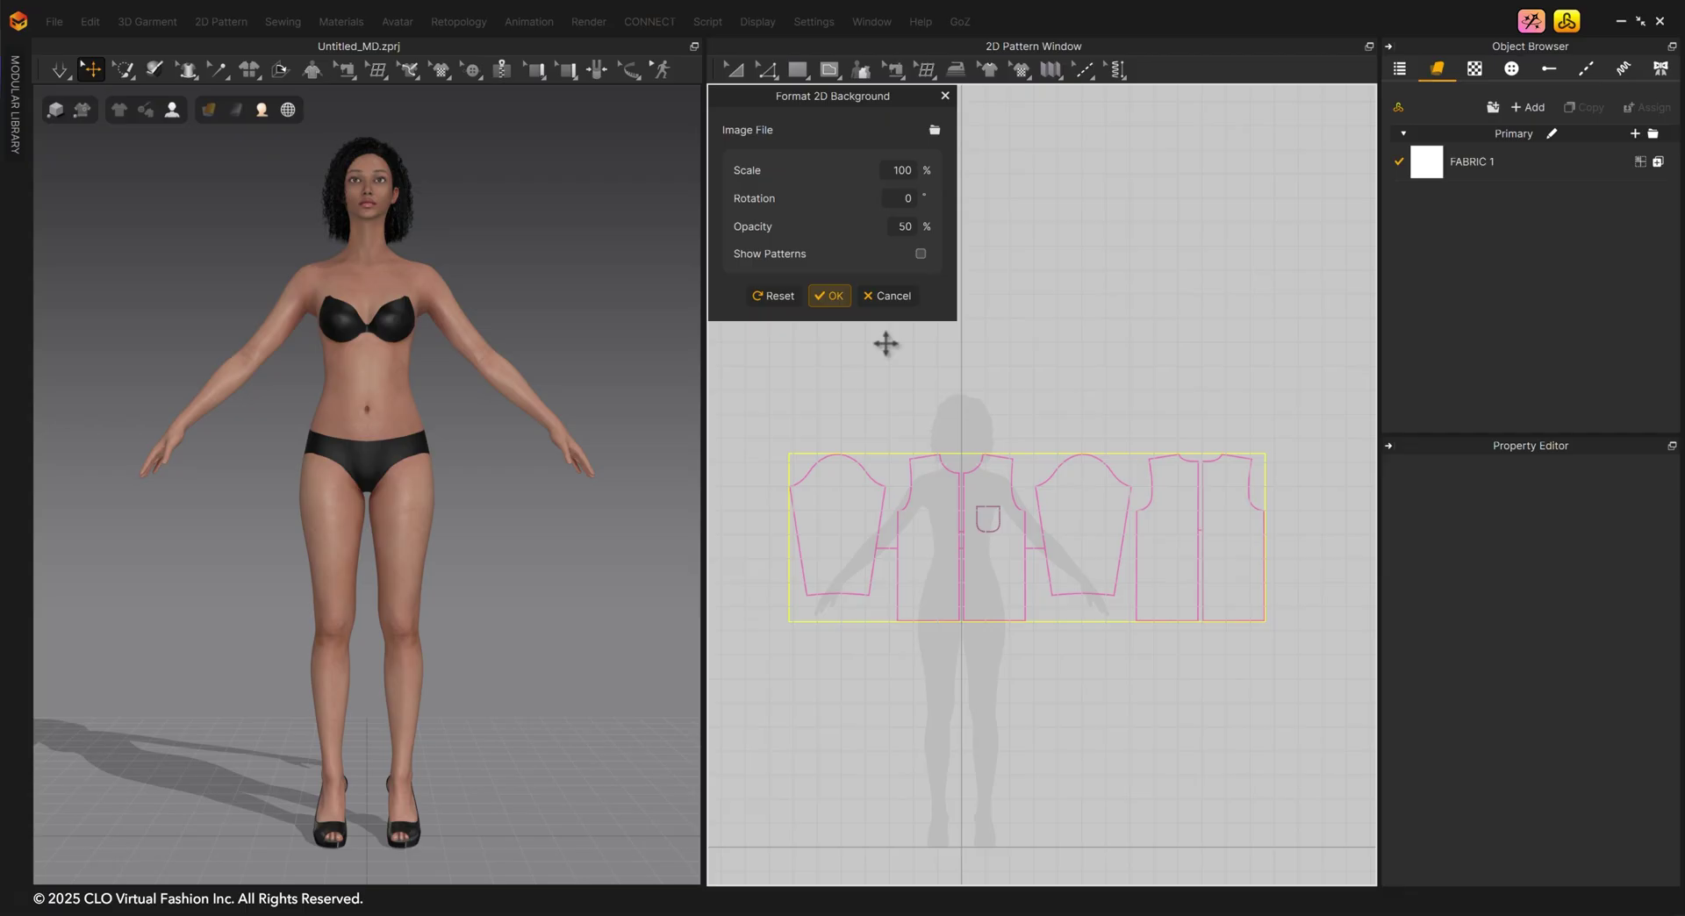
{"action": "left_click", "coordinate": [846, 298]}
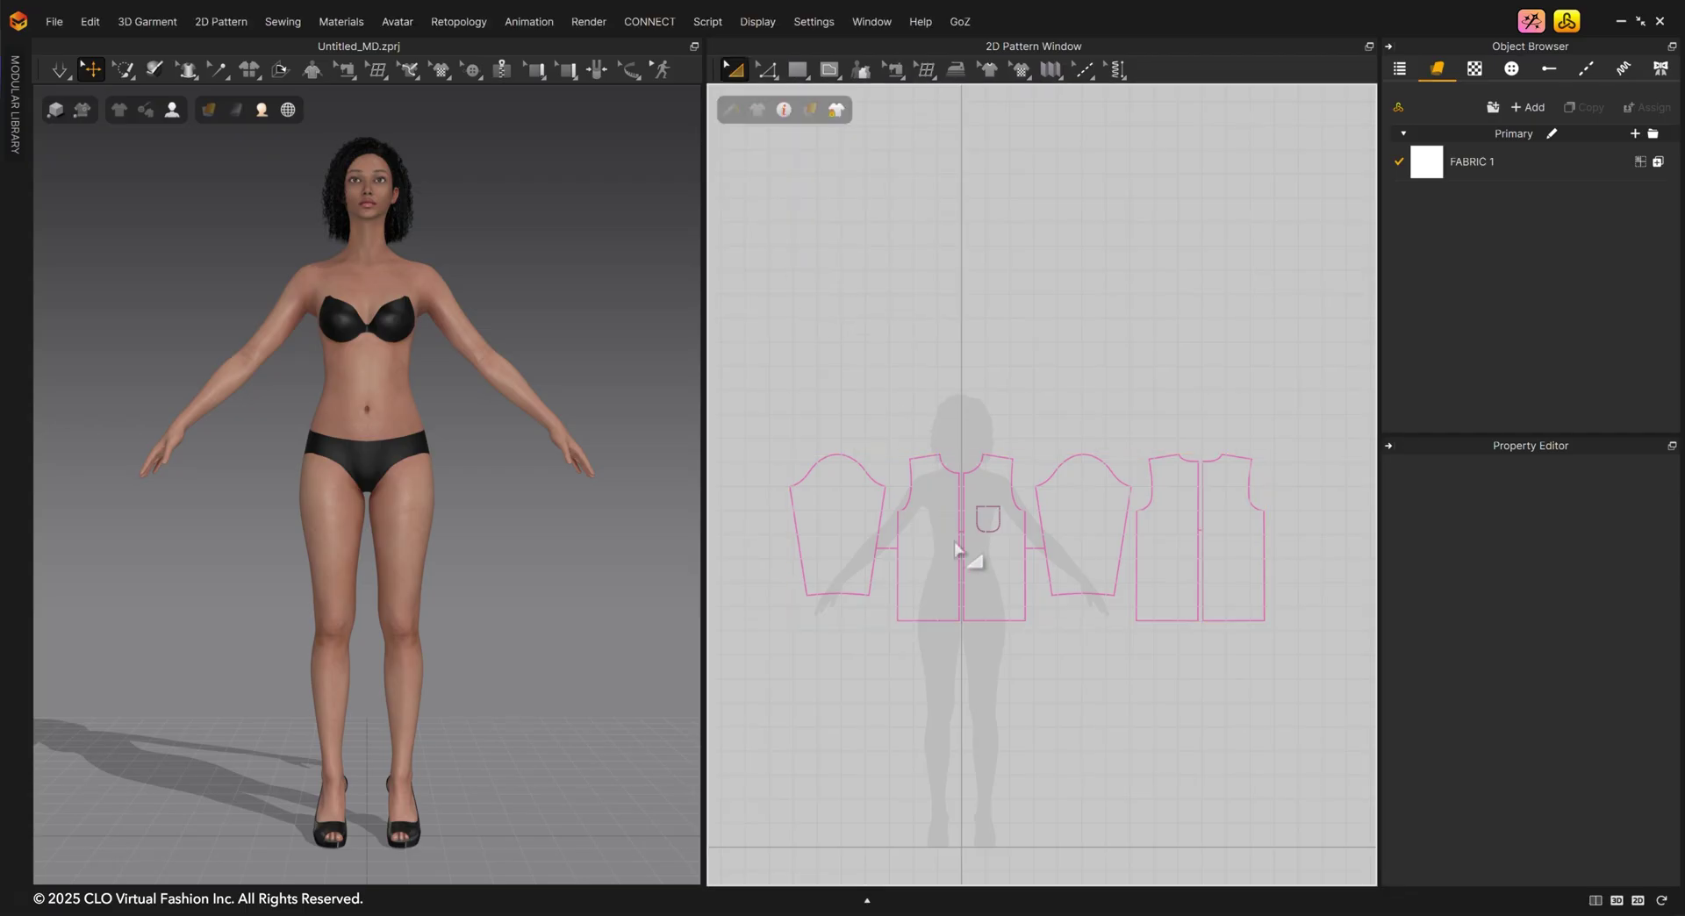
Zoom onto the neckline and pocket, cancel a stray rectangle, and switch to the Polygon tool.
{"action": "scroll", "coordinate": [957, 548], "scroll_direction": "down", "scroll_amount": 2}
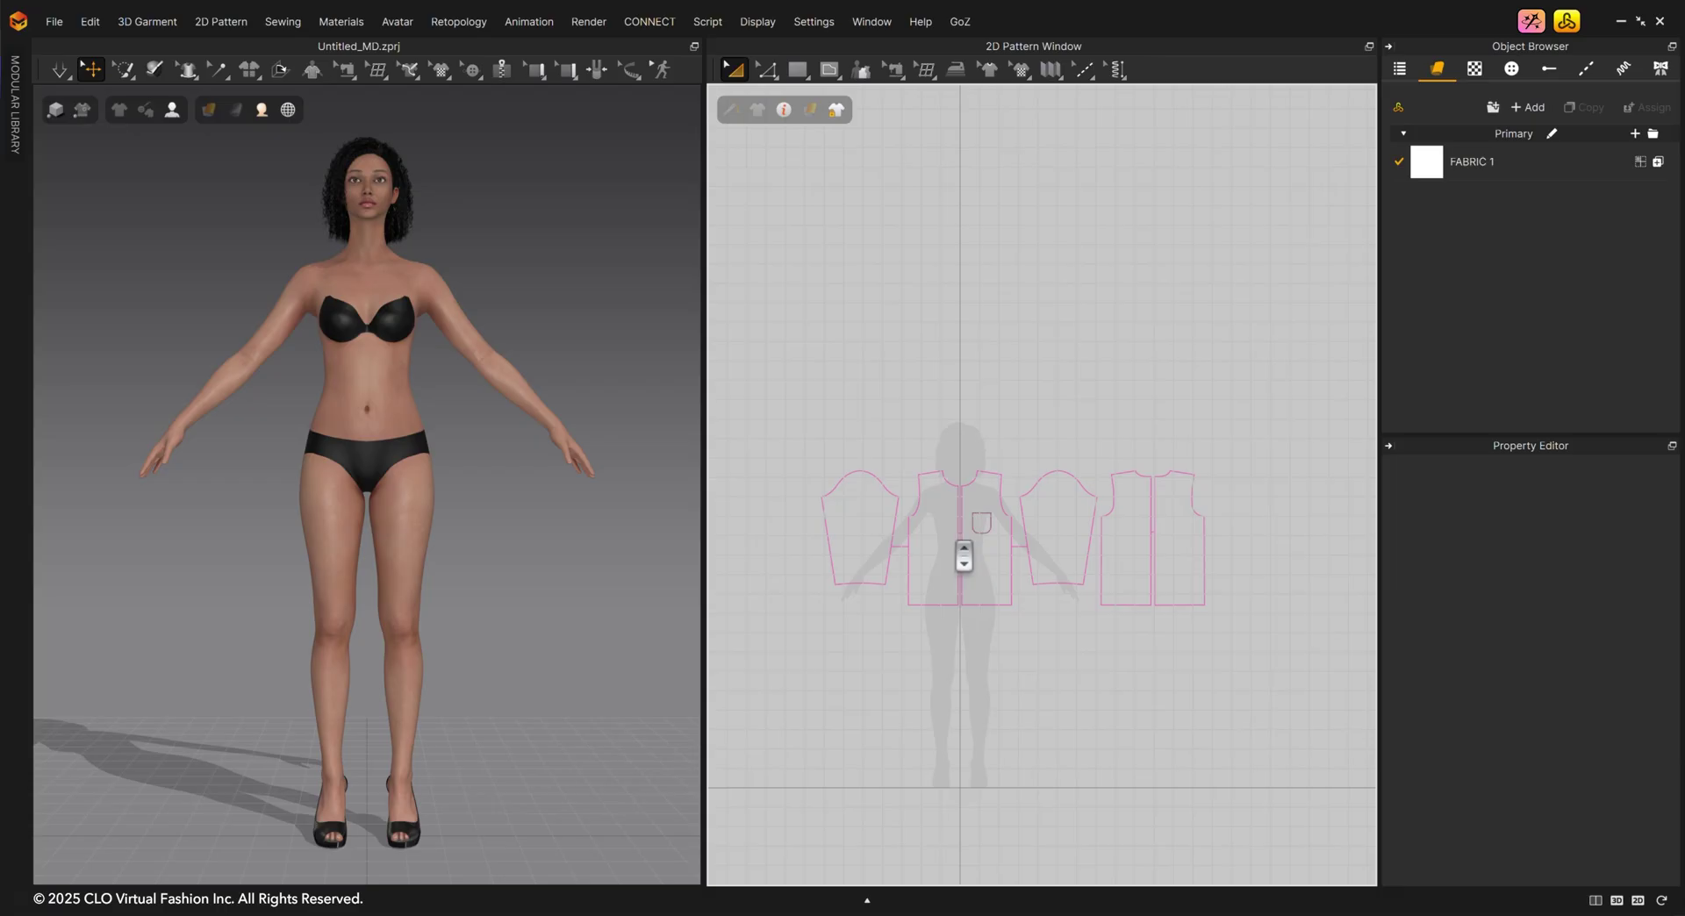
{"action": "left_click", "coordinate": [795, 71]}
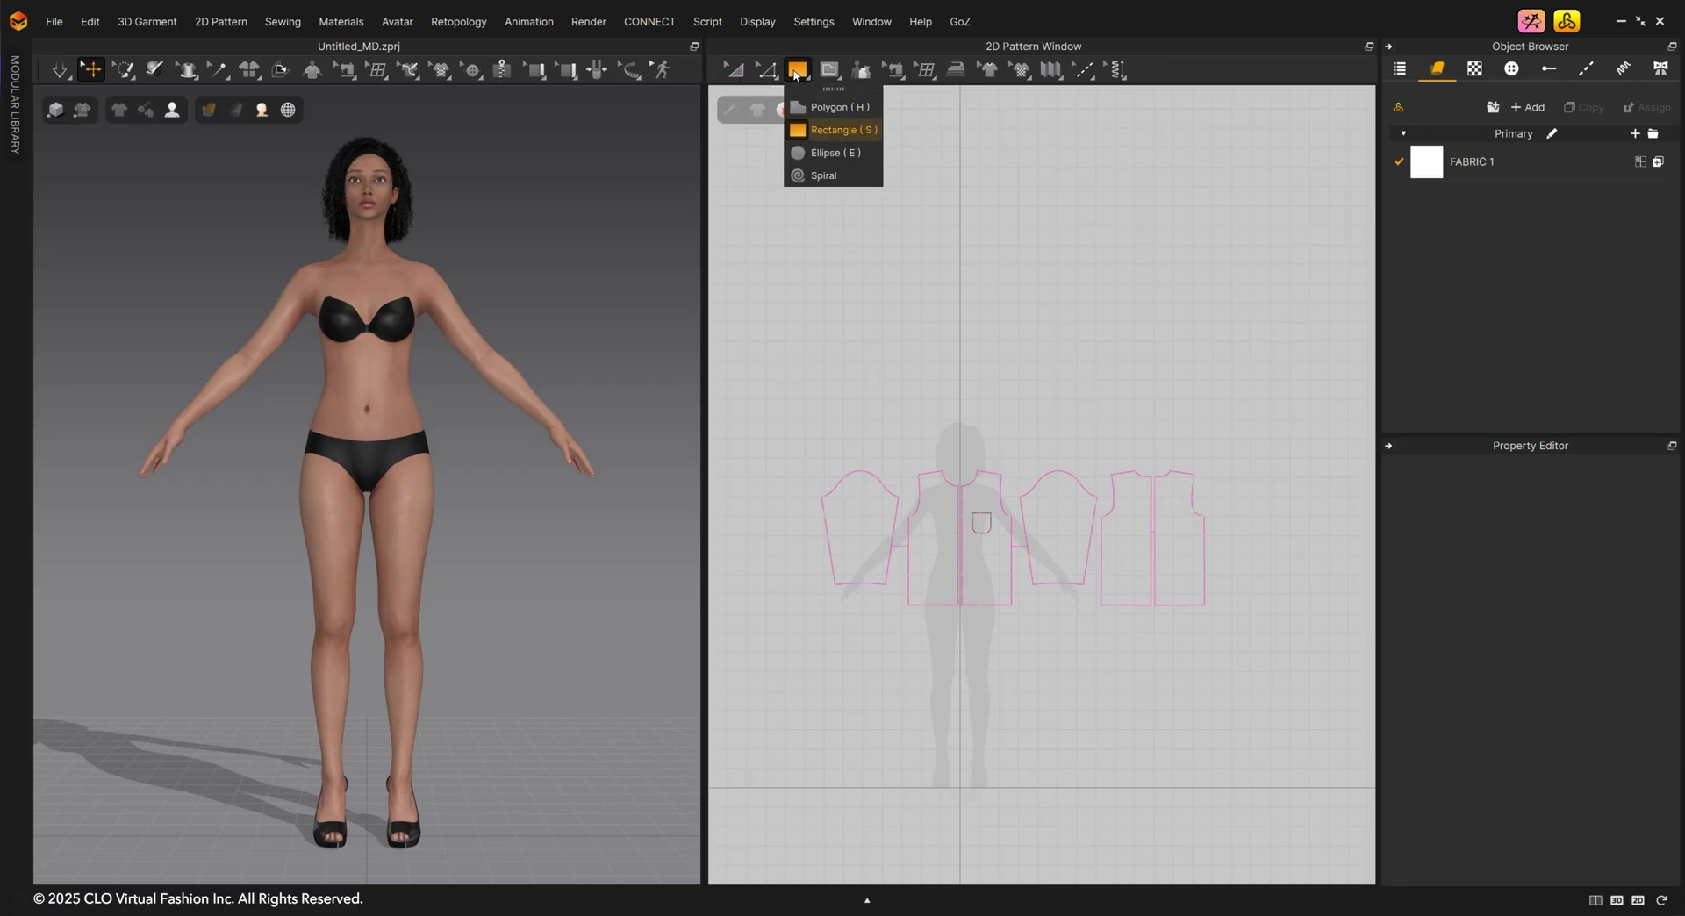
{"action": "scroll", "coordinate": [959, 549], "scroll_direction": "up", "scroll_amount": 3}
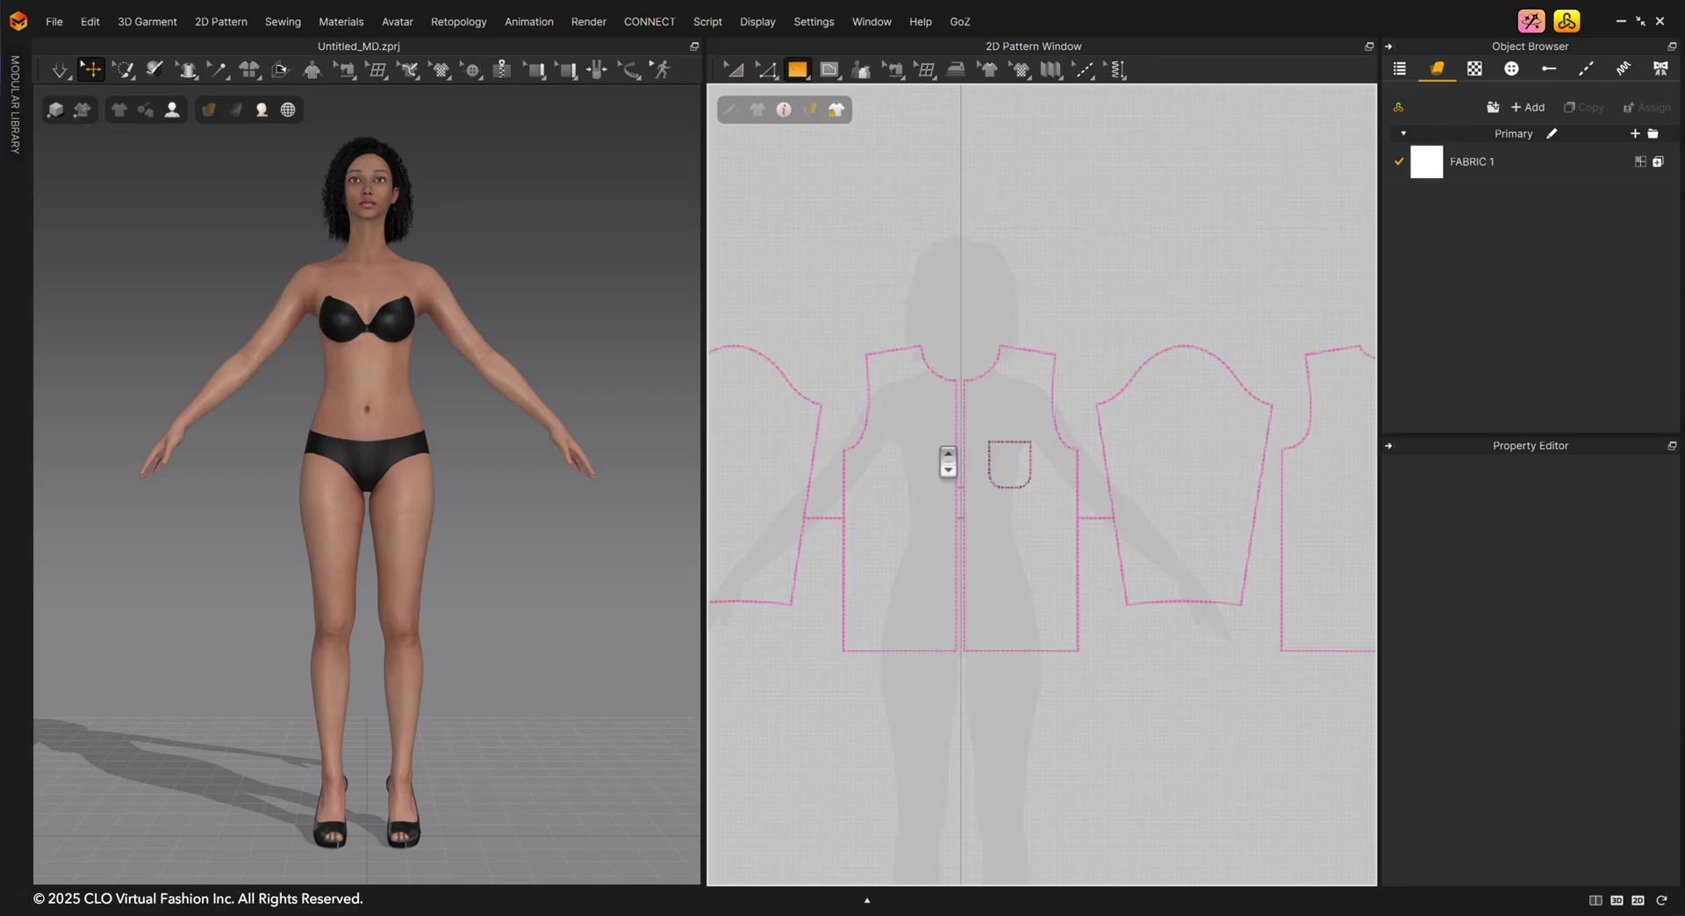
{"action": "scroll", "coordinate": [944, 466], "scroll_direction": "up", "scroll_amount": 2}
{"action": "scroll", "coordinate": [995, 808], "scroll_direction": "up", "scroll_amount": 1}
{"action": "scroll", "coordinate": [1023, 216], "scroll_direction": "up", "scroll_amount": 1}
{"action": "middle_click_drag", "start_coordinate": [1023, 216], "coordinate": [1016, 403]}
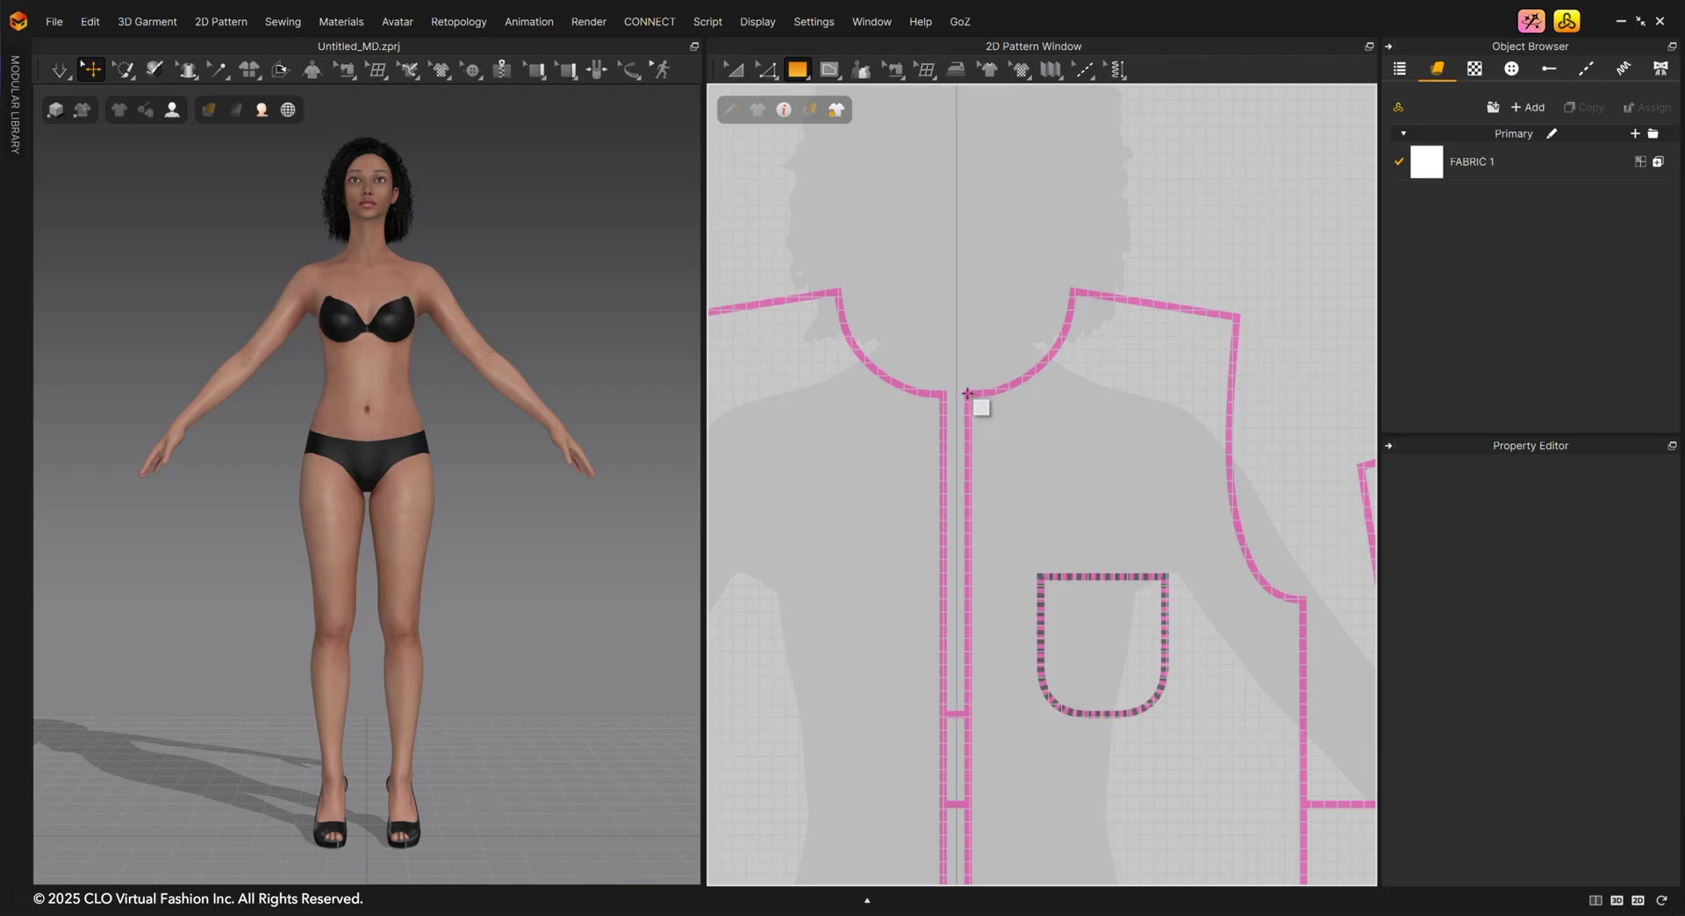
{"action": "left_click", "coordinate": [967, 393]}
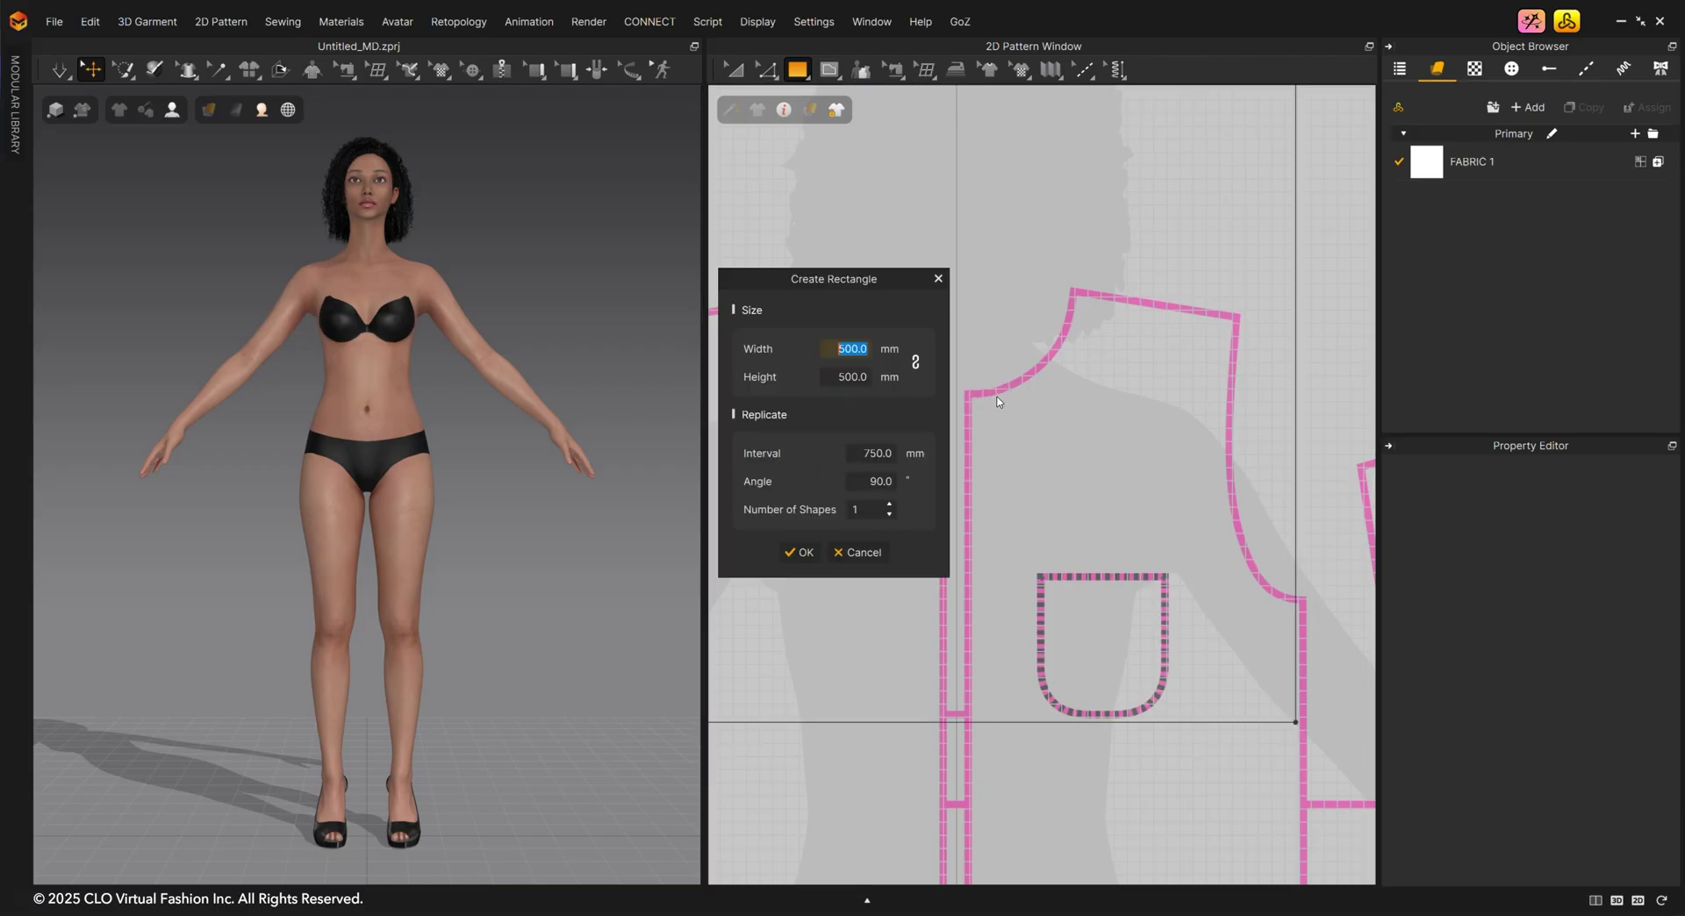
{"action": "left_click", "coordinate": [864, 553]}
{"action": "left_click", "coordinate": [804, 70]}
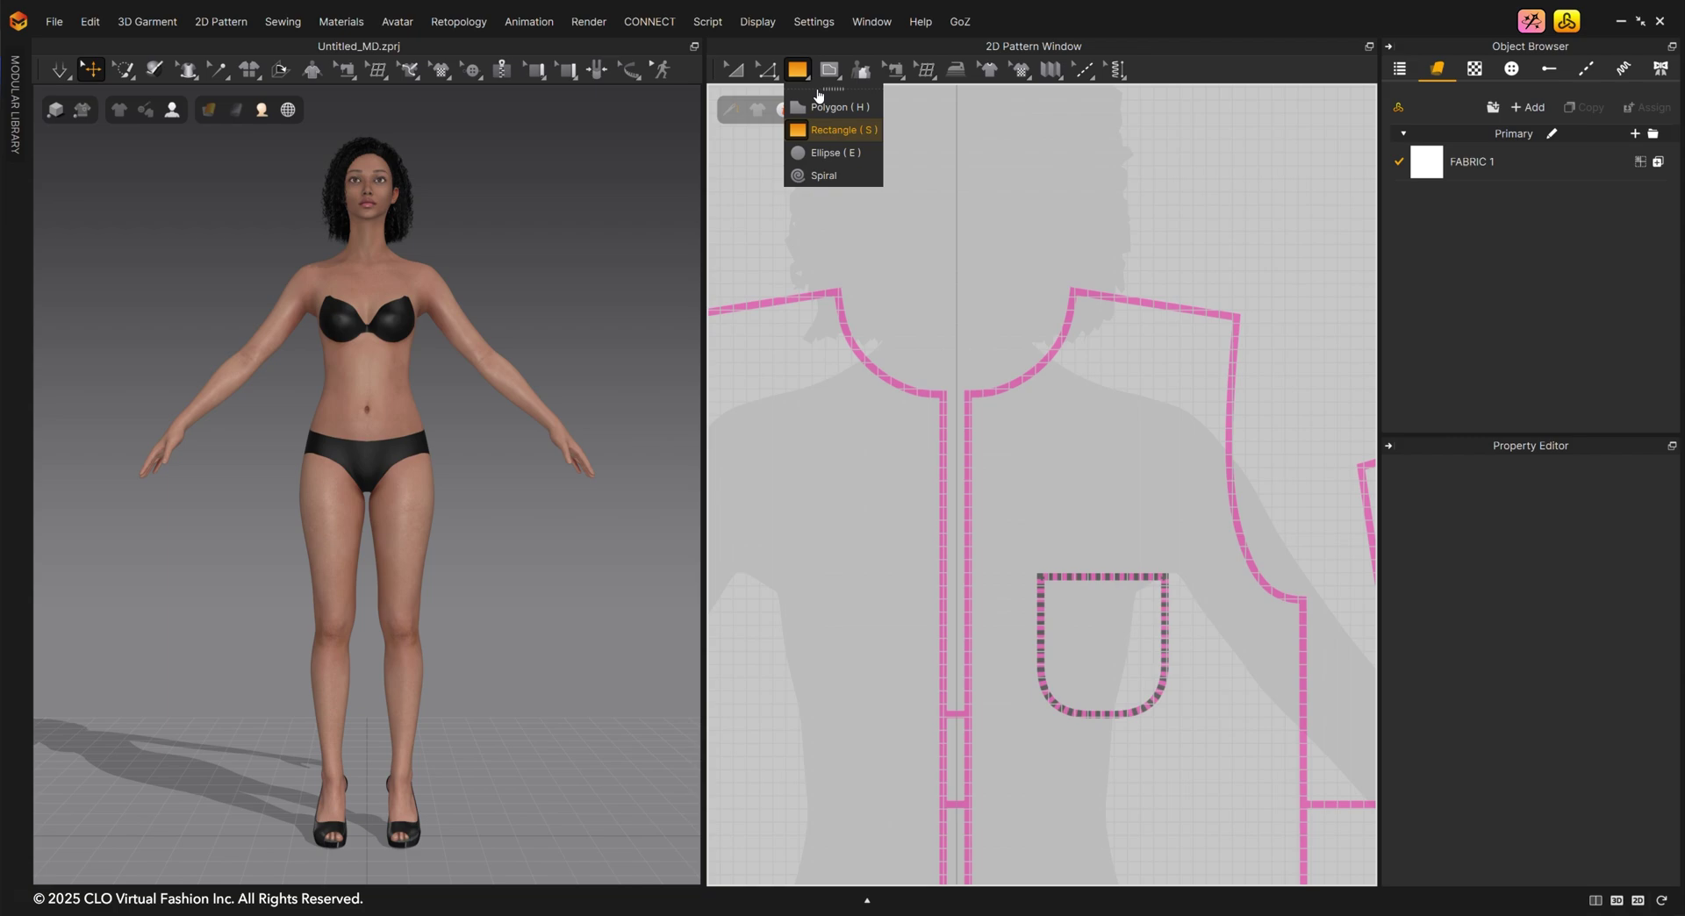
{"action": "left_click", "coordinate": [829, 130]}
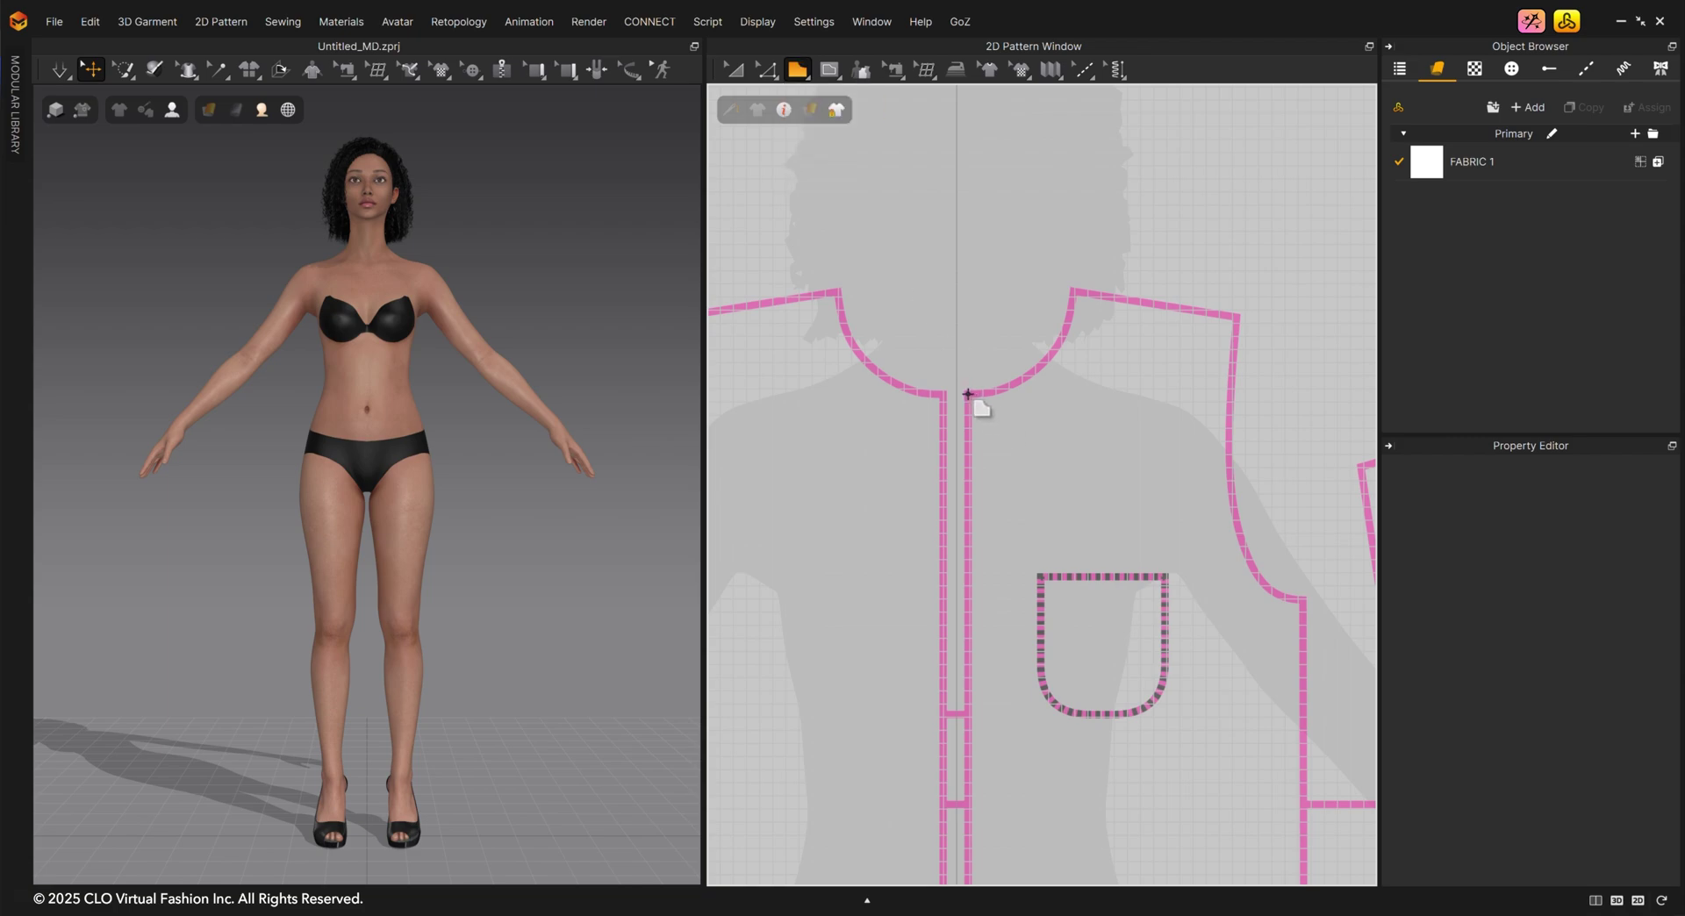
Trace the front bodice from centre-front neck via shoulder, curved armhole and hem, closing Pattern_392.
{"action": "left_click", "coordinate": [970, 396]}
{"action": "left_click", "coordinate": [1074, 290]}
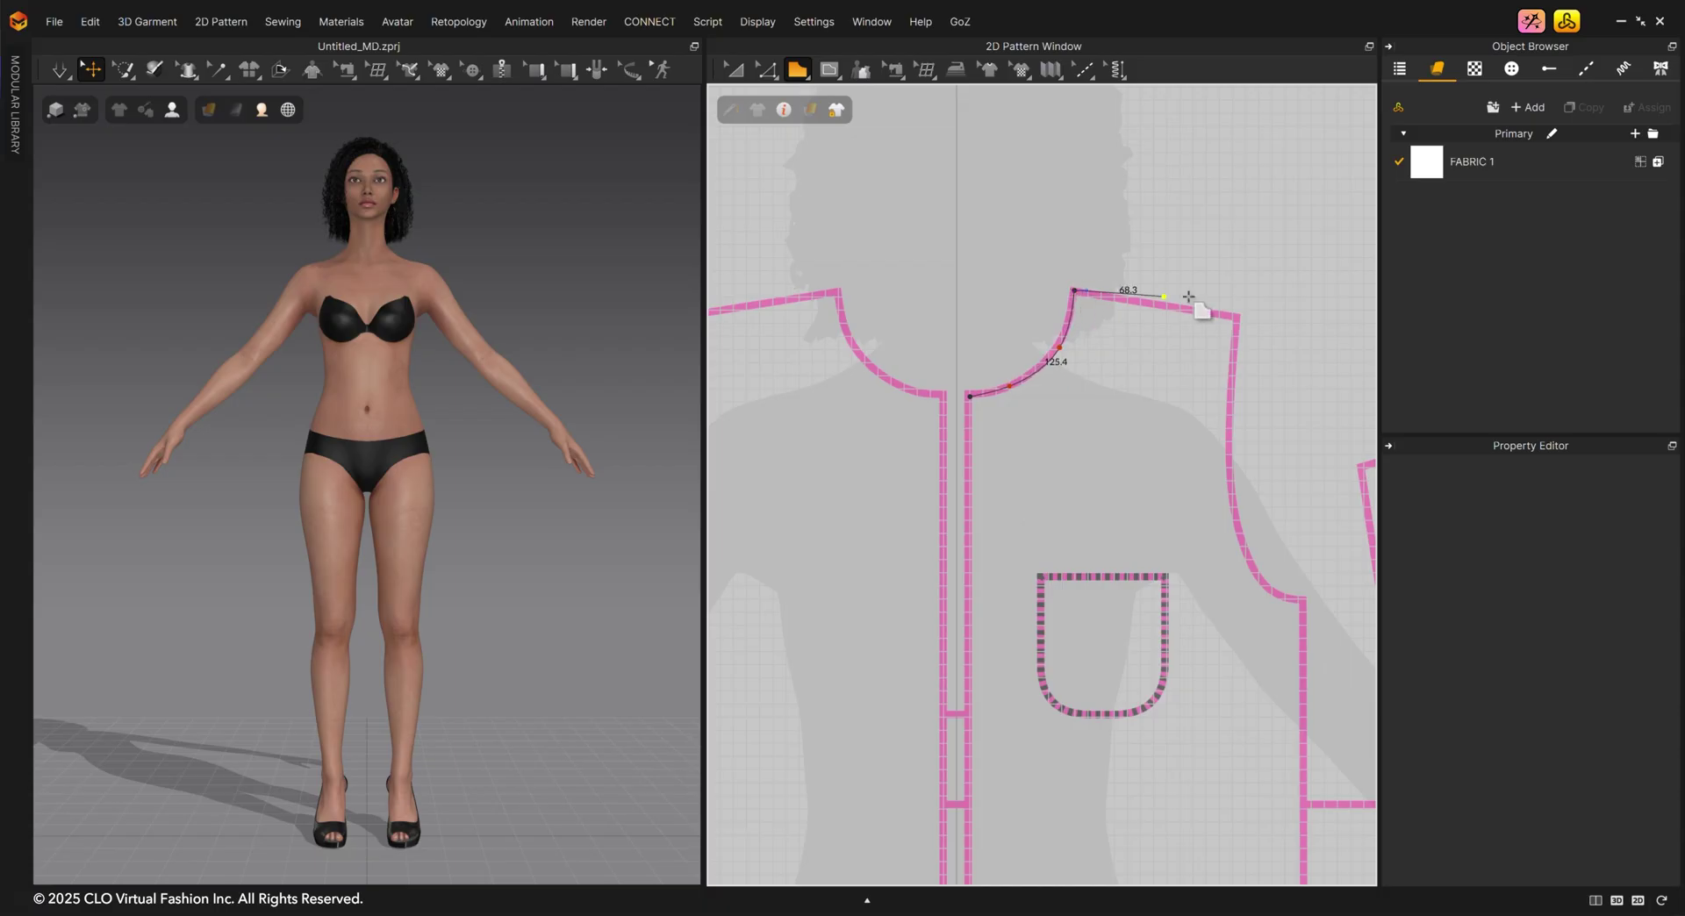
{"action": "left_click", "coordinate": [1237, 322]}
{"action": "middle_click_drag", "start_coordinate": [1237, 369], "coordinate": [1177, 353]}
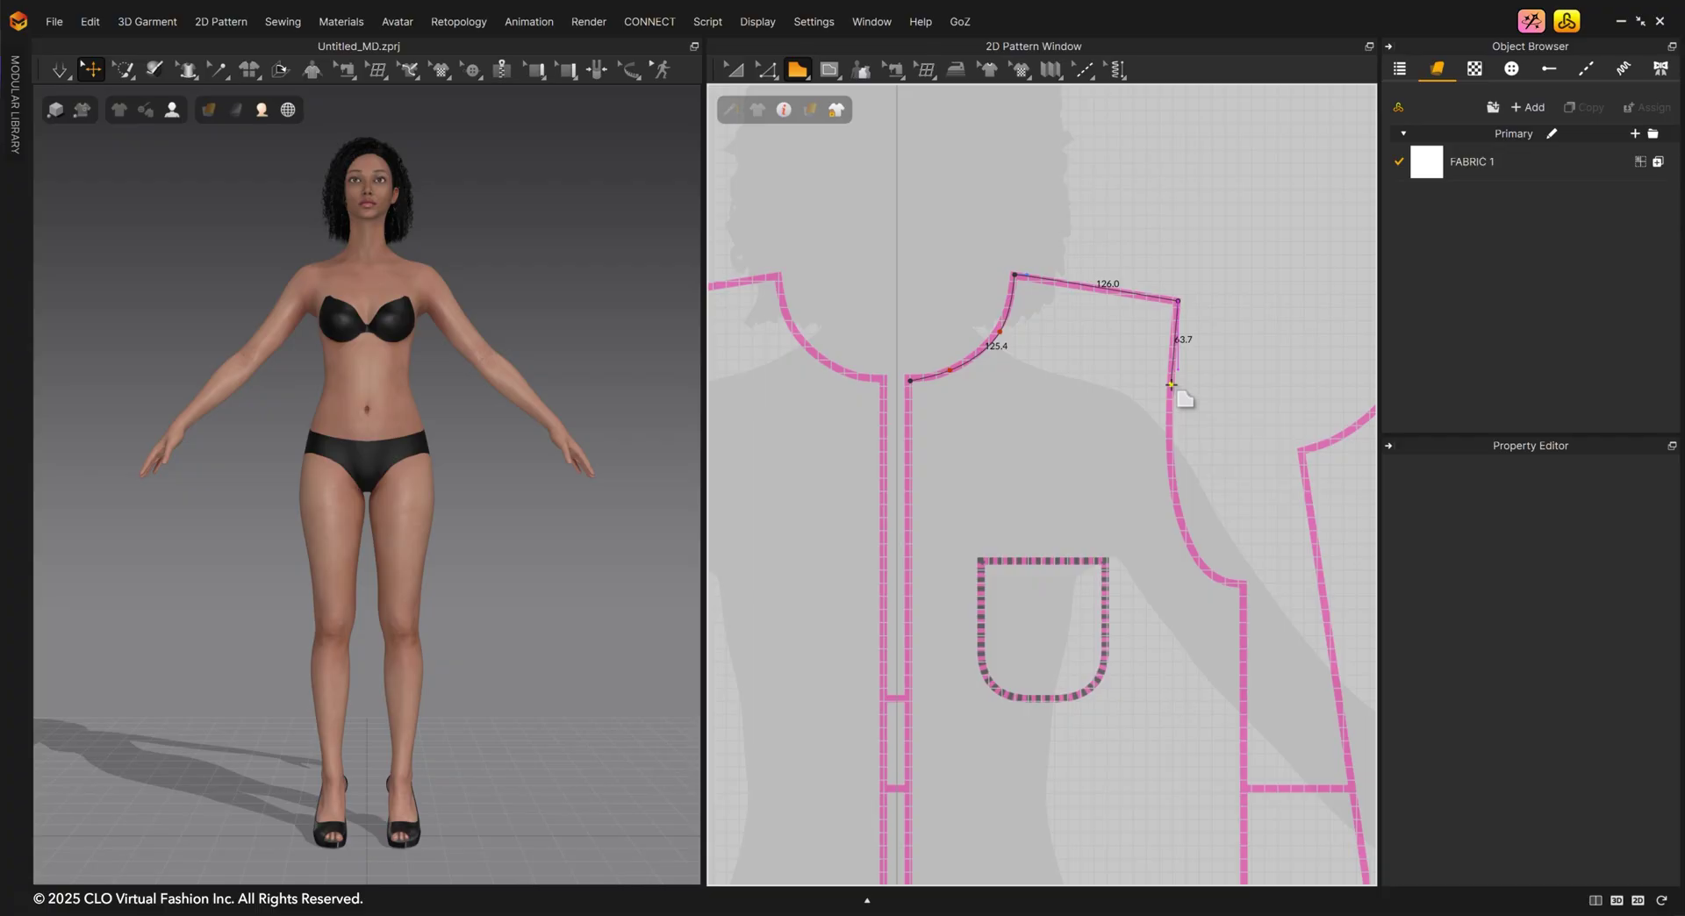
{"action": "left_click", "coordinate": [1172, 482], "text": "ctrl"}
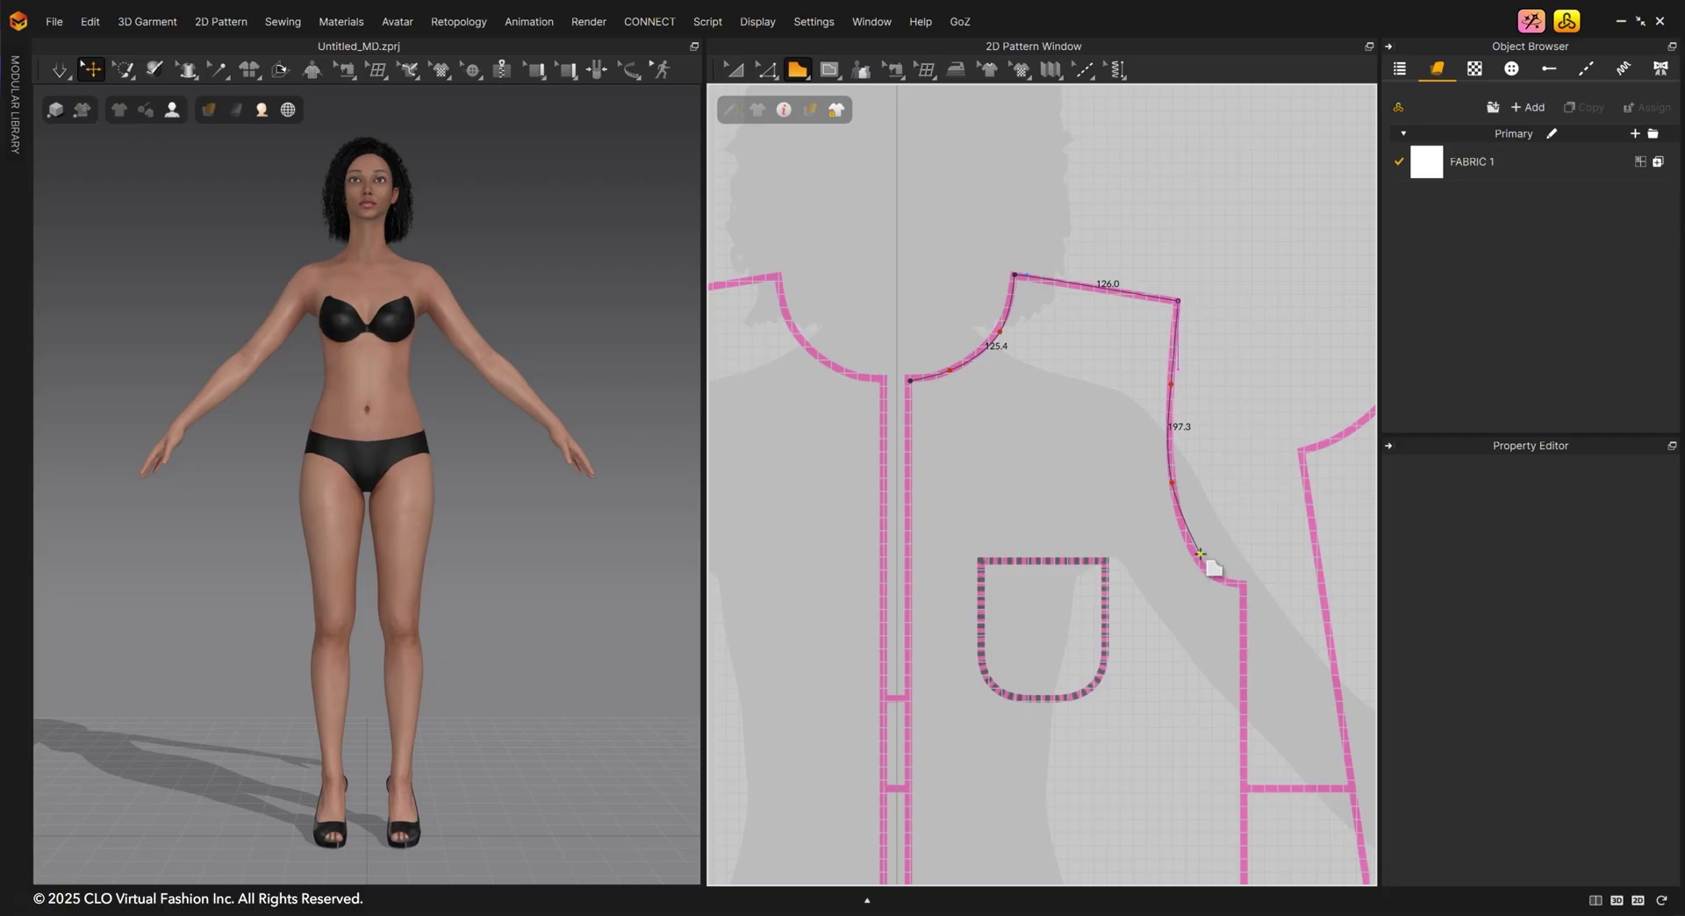
{"action": "left_click", "coordinate": [1196, 558], "text": "ctrl"}
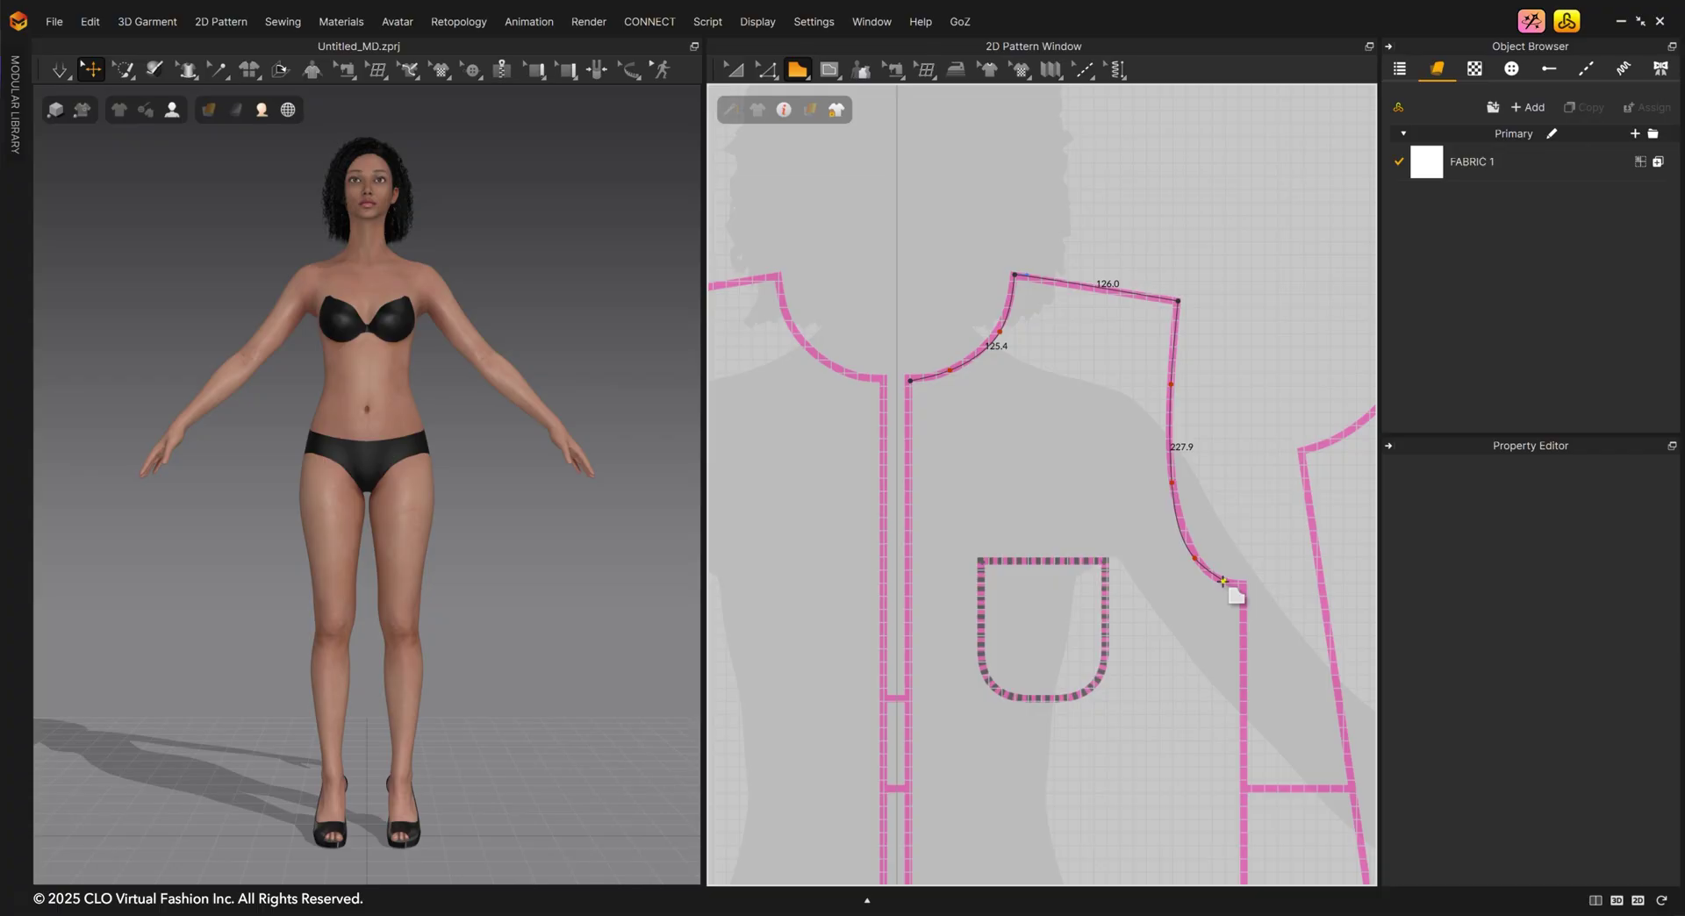
{"action": "left_click", "coordinate": [1223, 581], "text": "ctrl"}
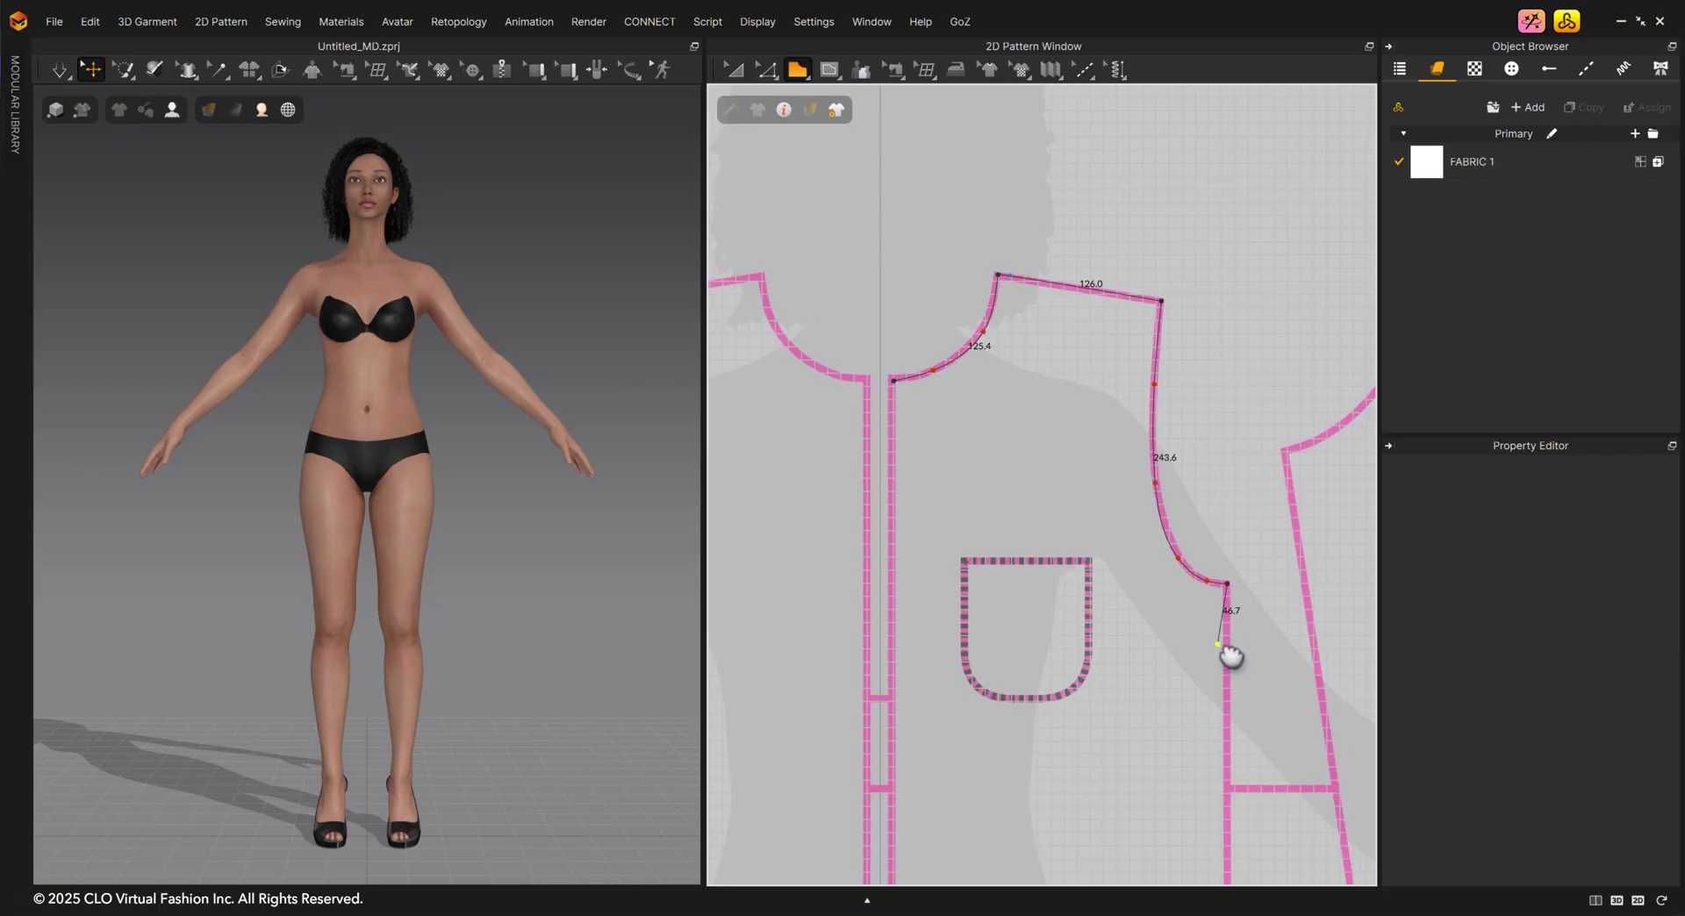
{"action": "middle_click_drag", "start_coordinate": [1226, 658], "coordinate": [1195, 167]}
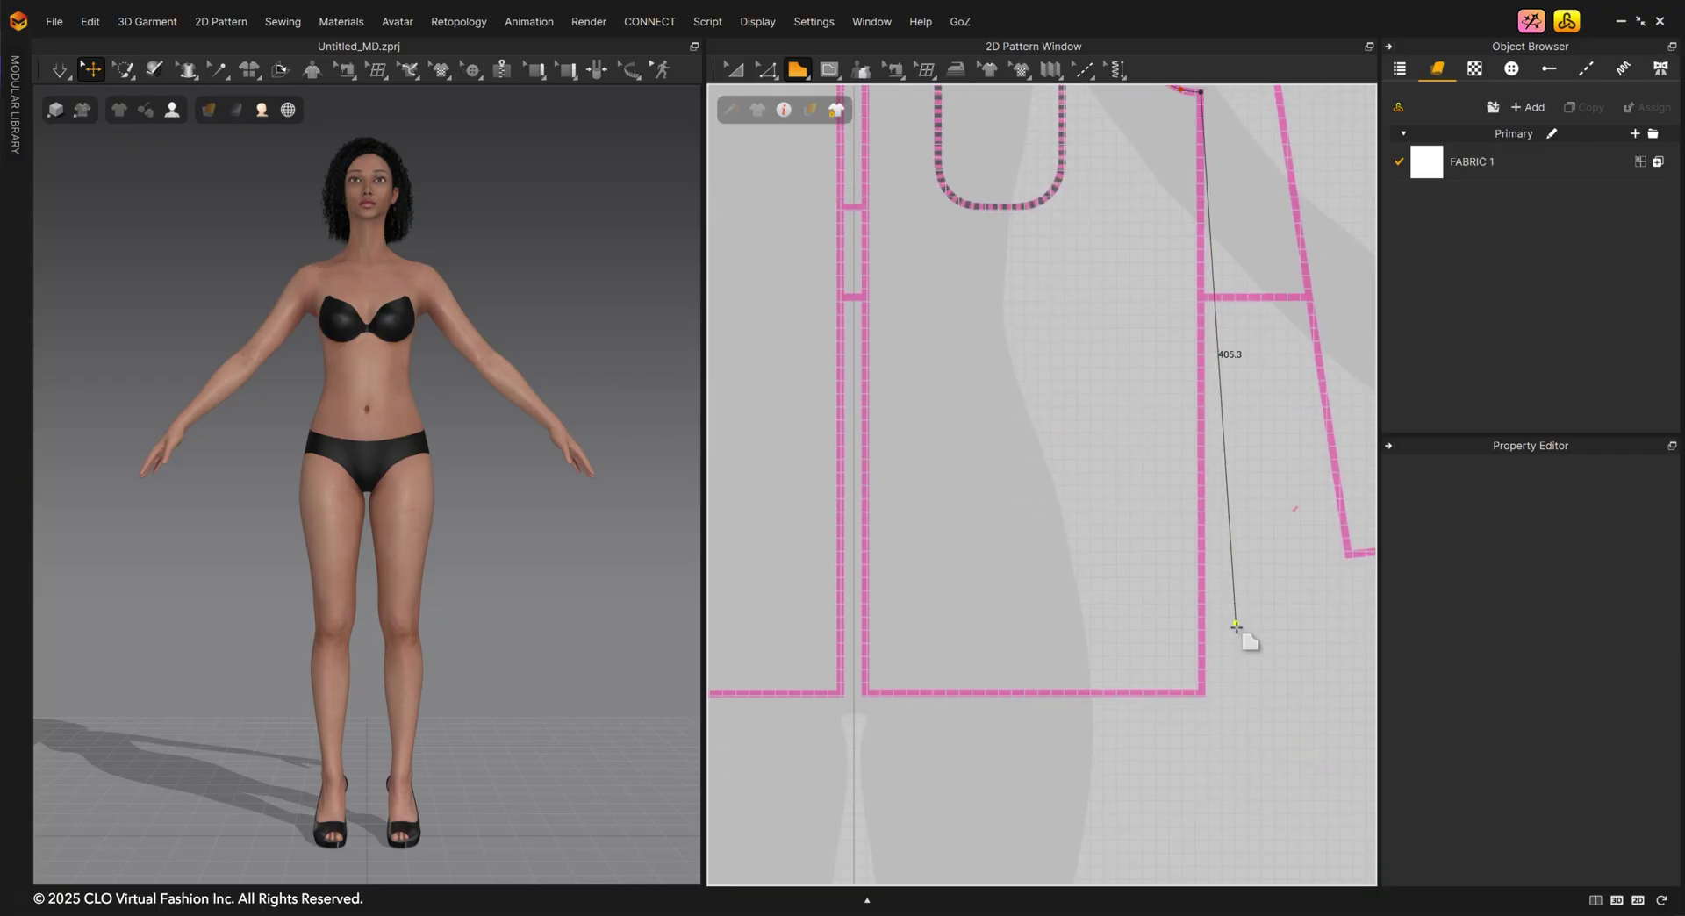
{"action": "left_click", "coordinate": [1201, 692]}
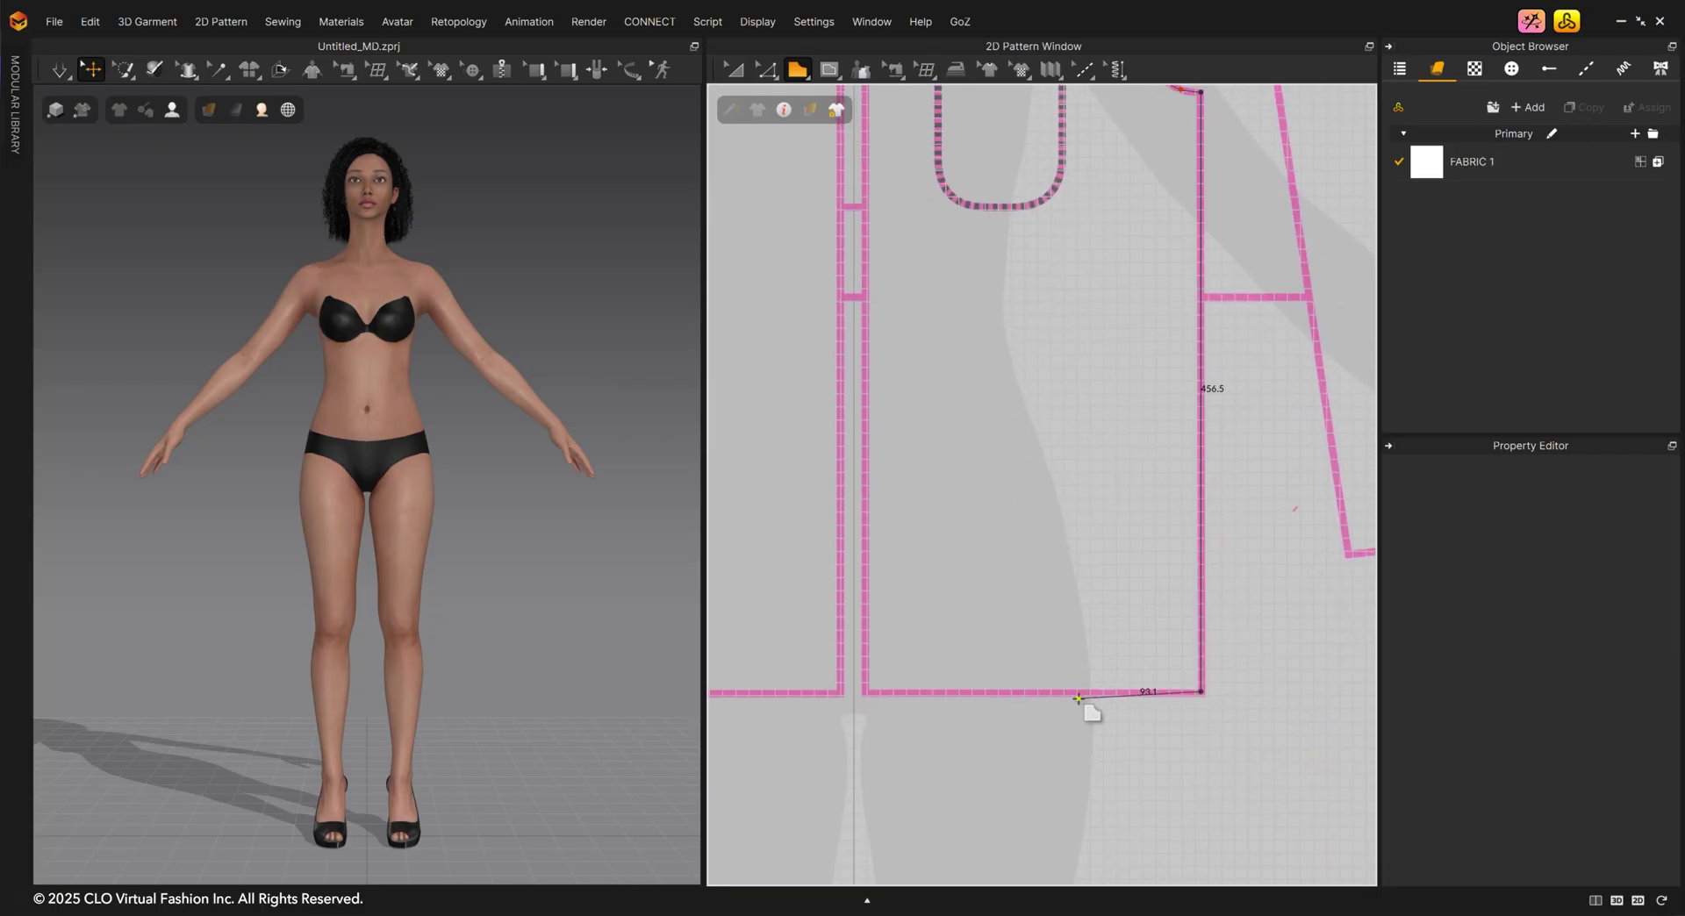
{"action": "left_click", "coordinate": [866, 693]}
{"action": "middle_click_drag", "start_coordinate": [877, 175], "coordinate": [1017, 573]}
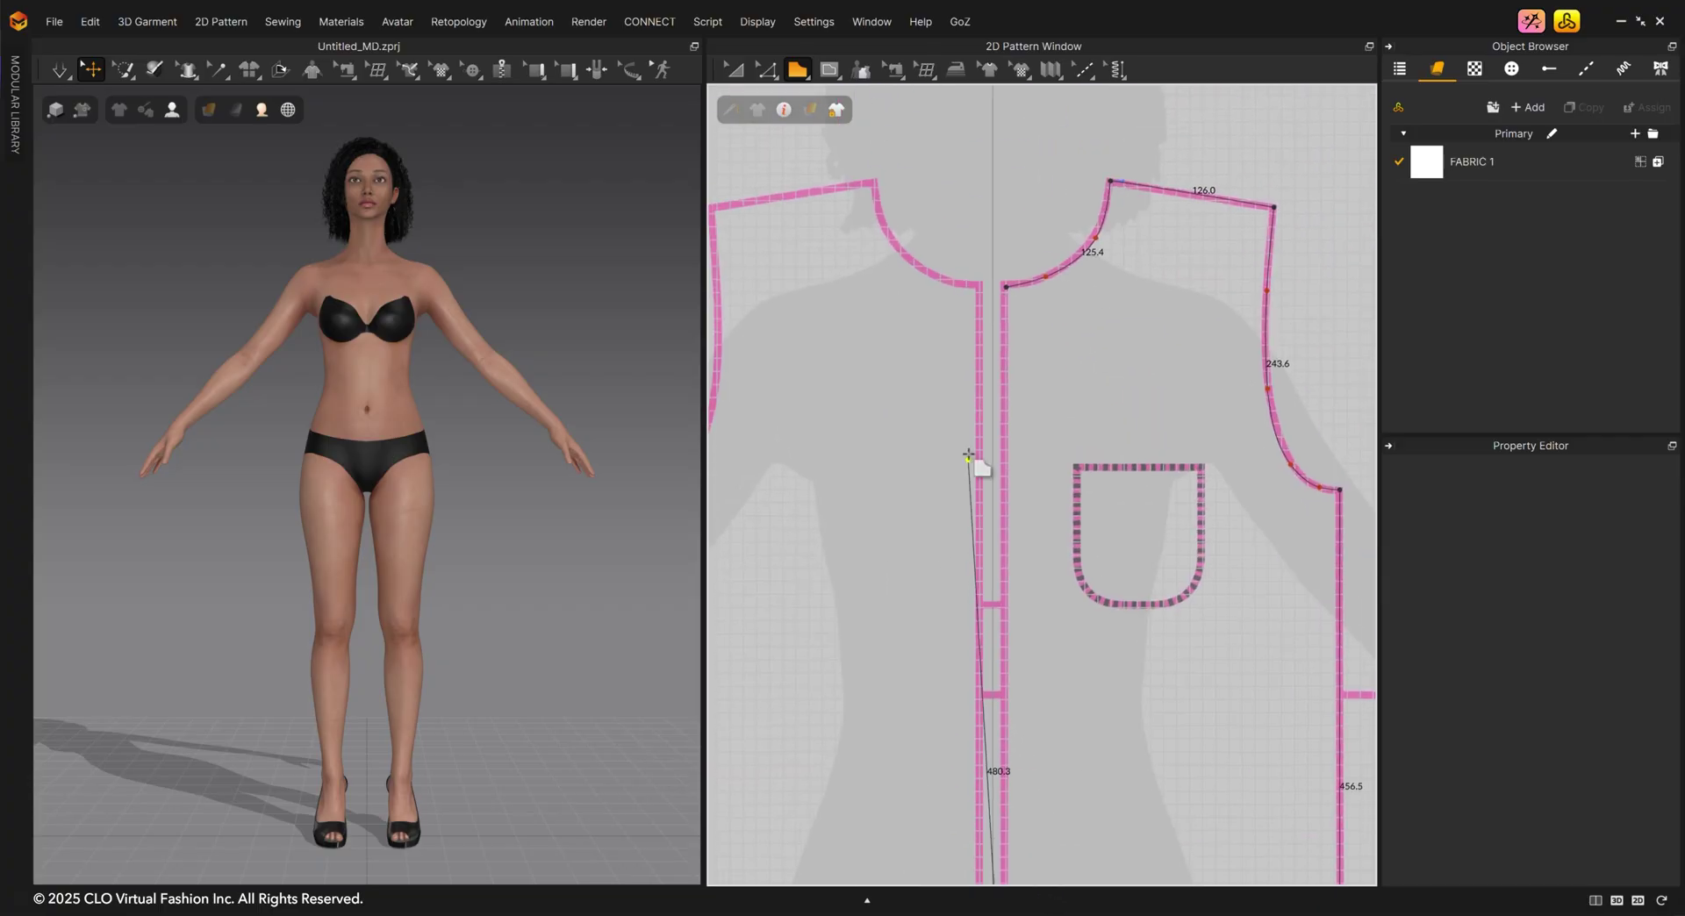
{"action": "left_click", "coordinate": [1005, 288]}
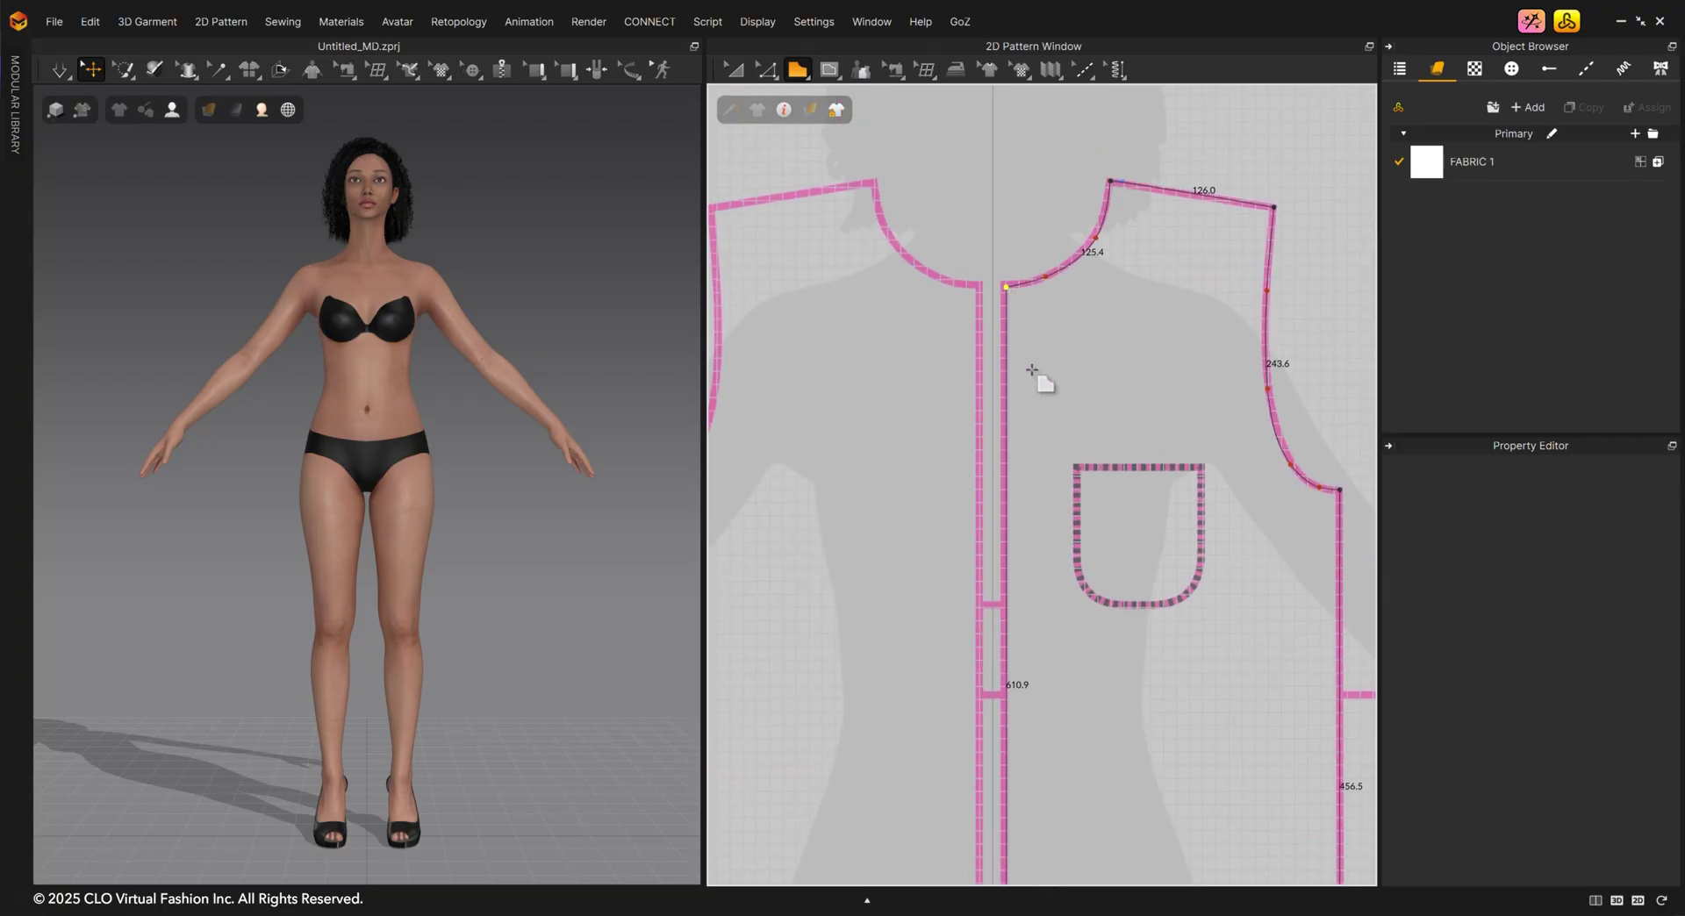
Set Garment Rendering Style to Transparent Surface so the pocket shows through.
{"action": "scroll", "coordinate": [1041, 379], "scroll_direction": "up", "scroll_amount": 2}
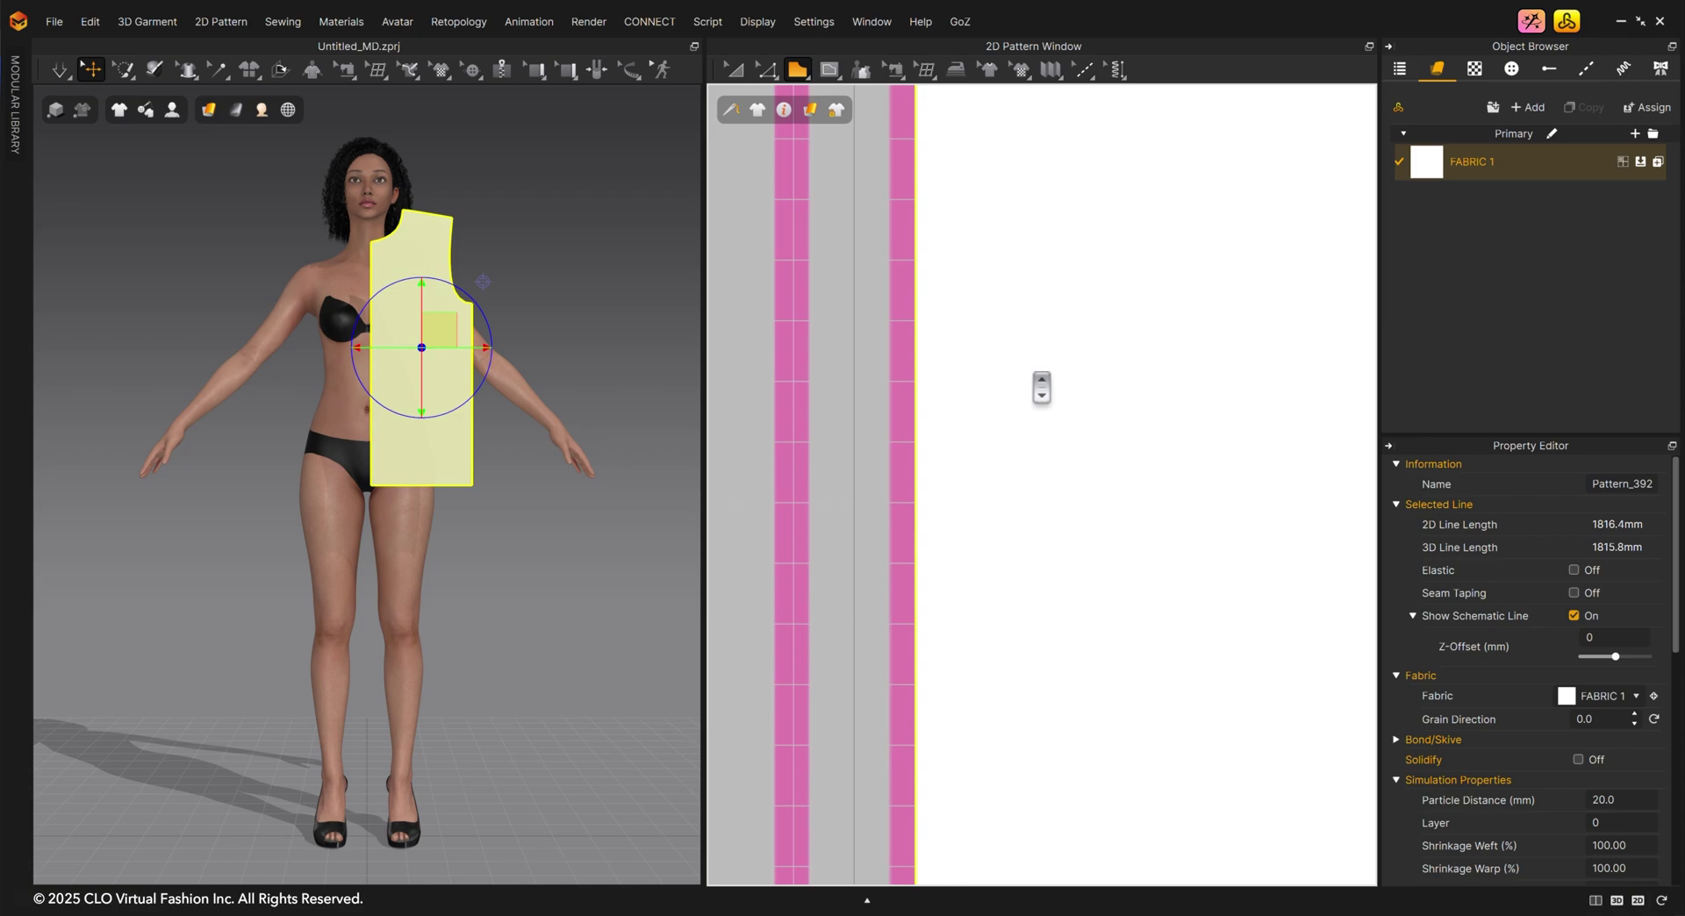
{"action": "scroll", "coordinate": [1041, 380], "scroll_direction": "down", "scroll_amount": 2}
{"action": "scroll", "coordinate": [1044, 386], "scroll_direction": "down", "scroll_amount": 3}
{"action": "scroll", "coordinate": [1035, 412], "scroll_direction": "down", "scroll_amount": 3}
{"action": "middle_click_drag", "start_coordinate": [1031, 435], "coordinate": [1011, 418]}
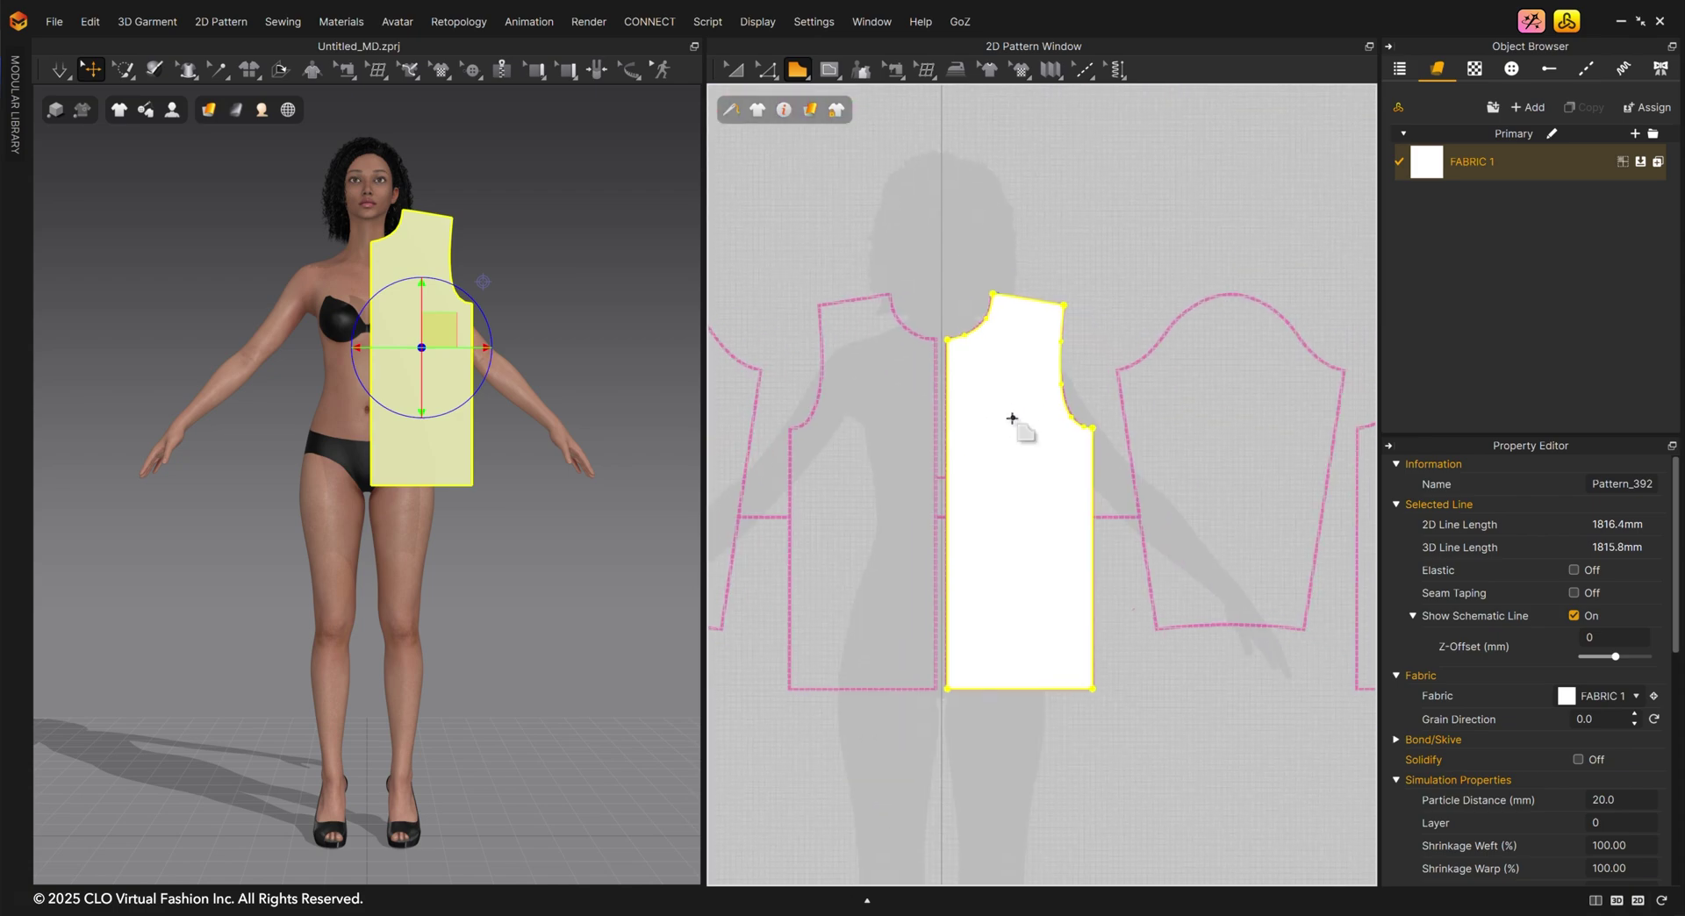
{"action": "left_click", "coordinate": [808, 109]}
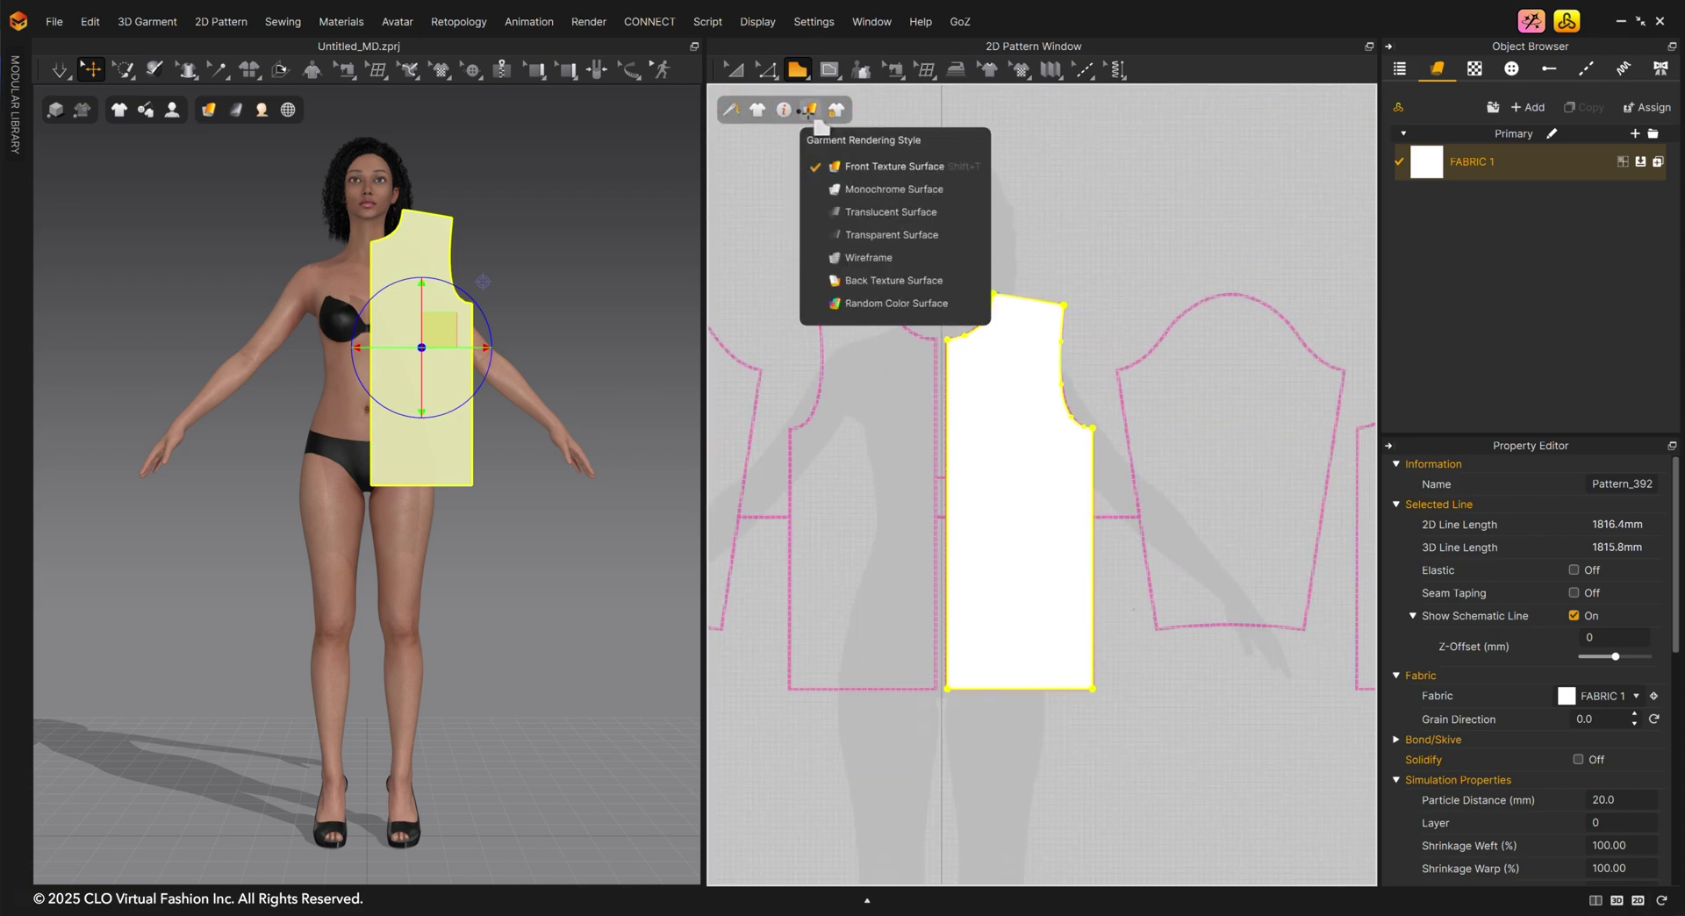
{"action": "left_click", "coordinate": [885, 239]}
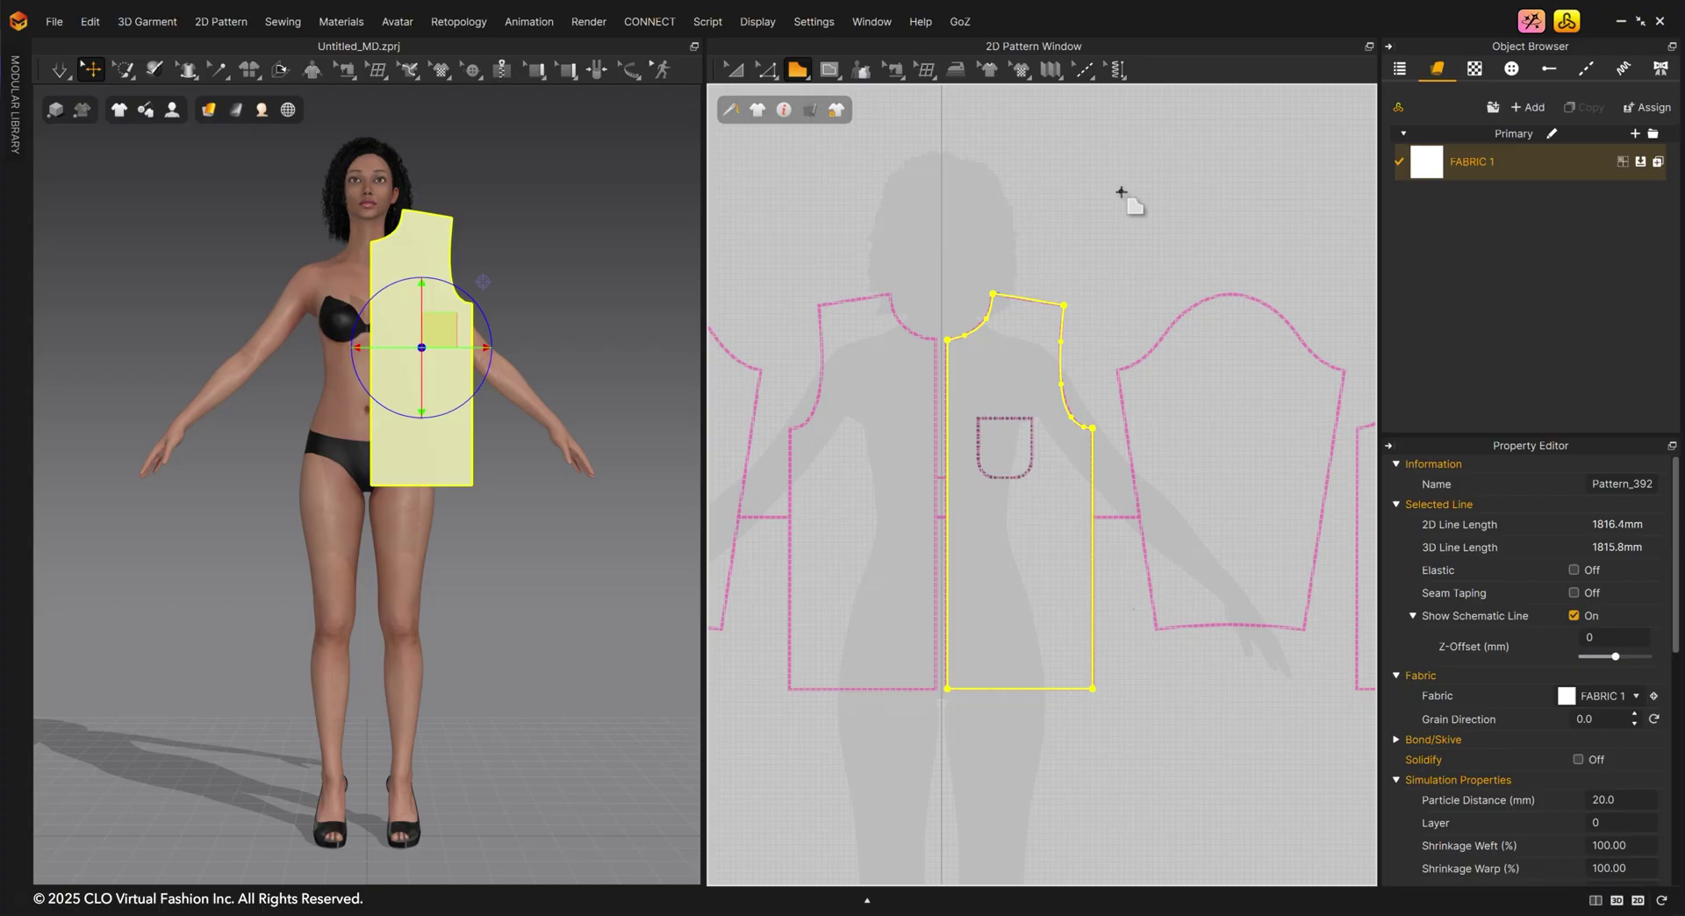
Tear off the Pattern Shape options as a floating panel.
{"action": "middle_click_drag", "start_coordinate": [1175, 297], "coordinate": [1120, 301]}
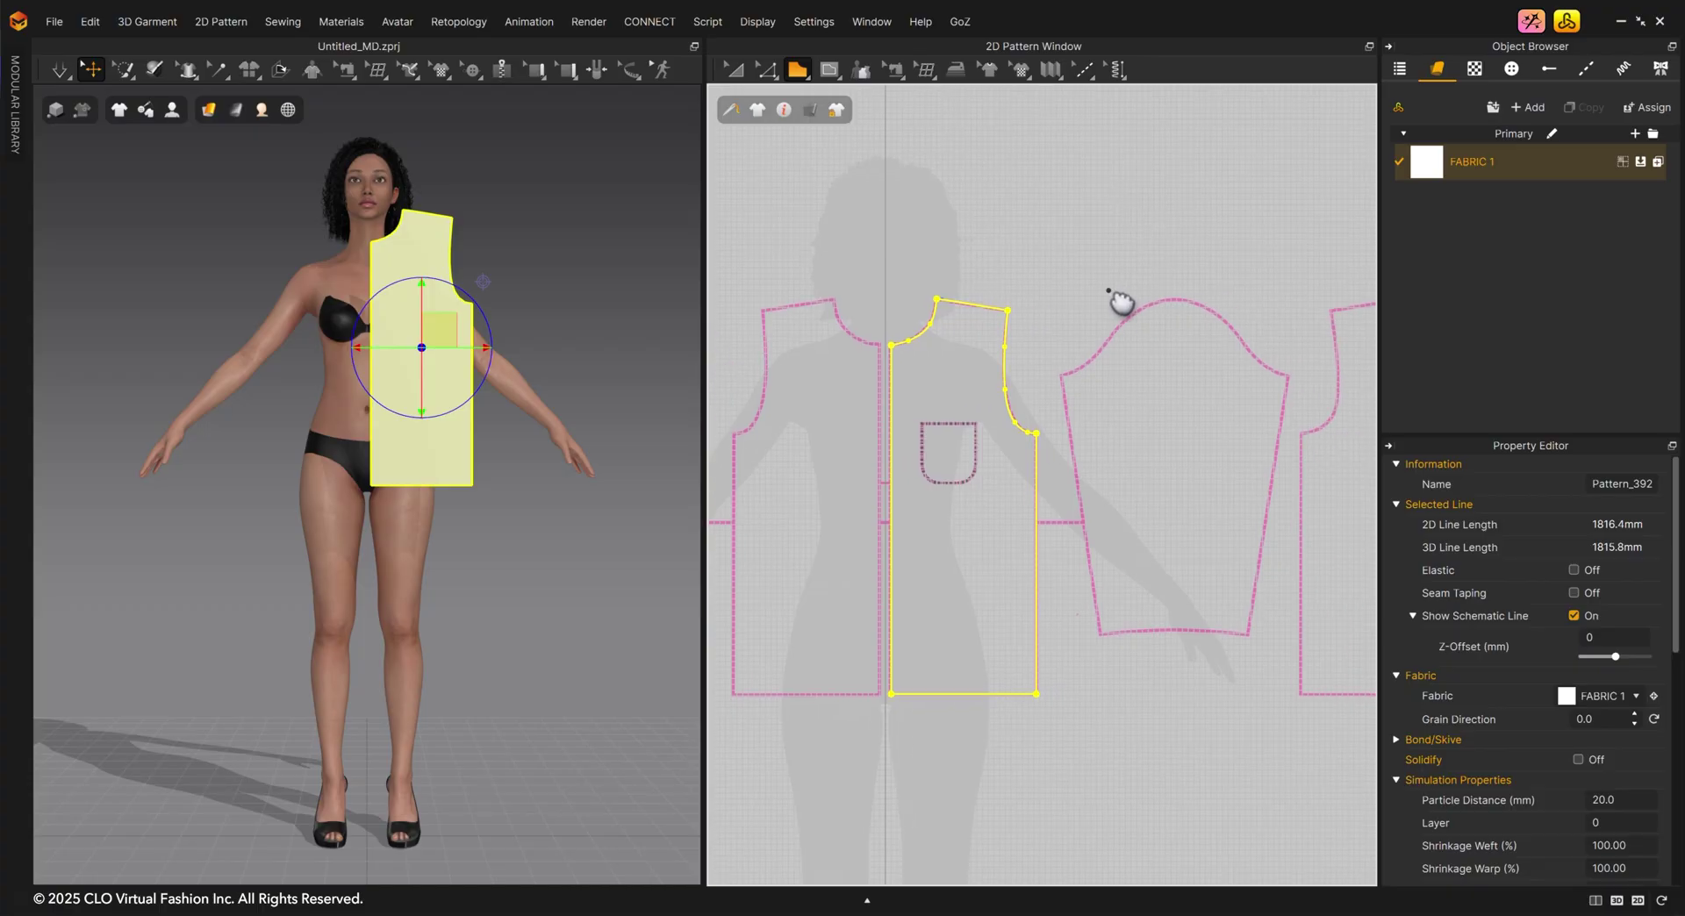
{"action": "left_click", "coordinate": [805, 76]}
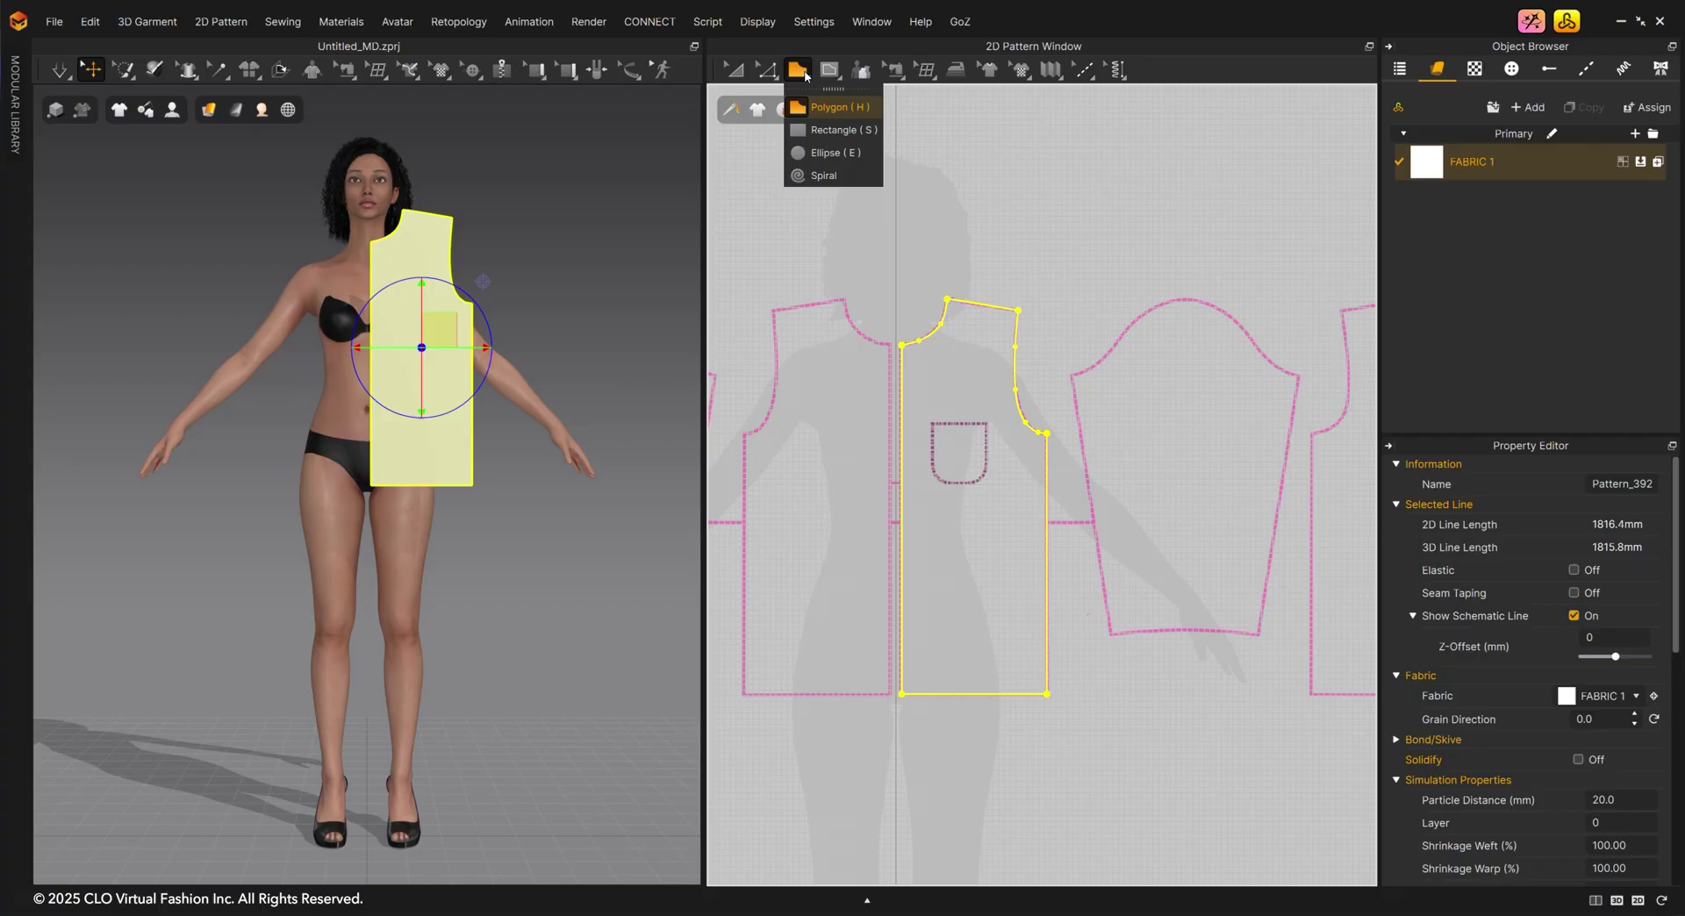
{"action": "left_click", "coordinate": [821, 91]}
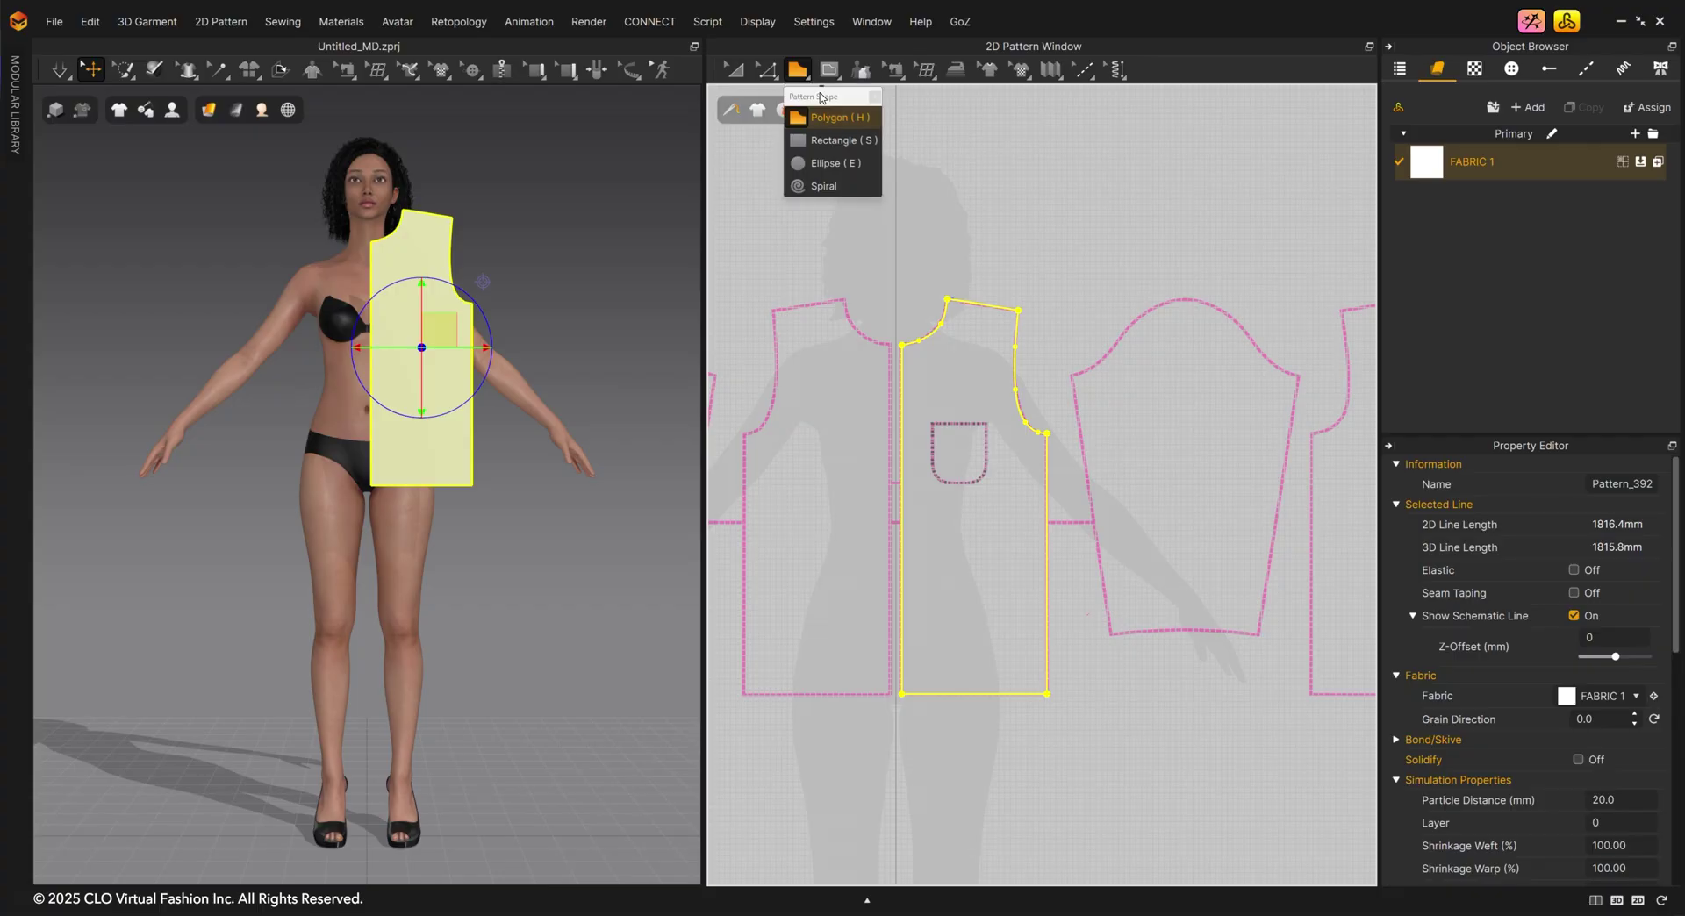
Zoom the 2D Pattern Window onto the right-hand pair of plain bodice pieces.
{"action": "scroll", "coordinate": [1042, 357], "scroll_direction": "up", "scroll_amount": 1}
{"action": "scroll", "coordinate": [1132, 399], "scroll_direction": "down", "scroll_amount": 3}
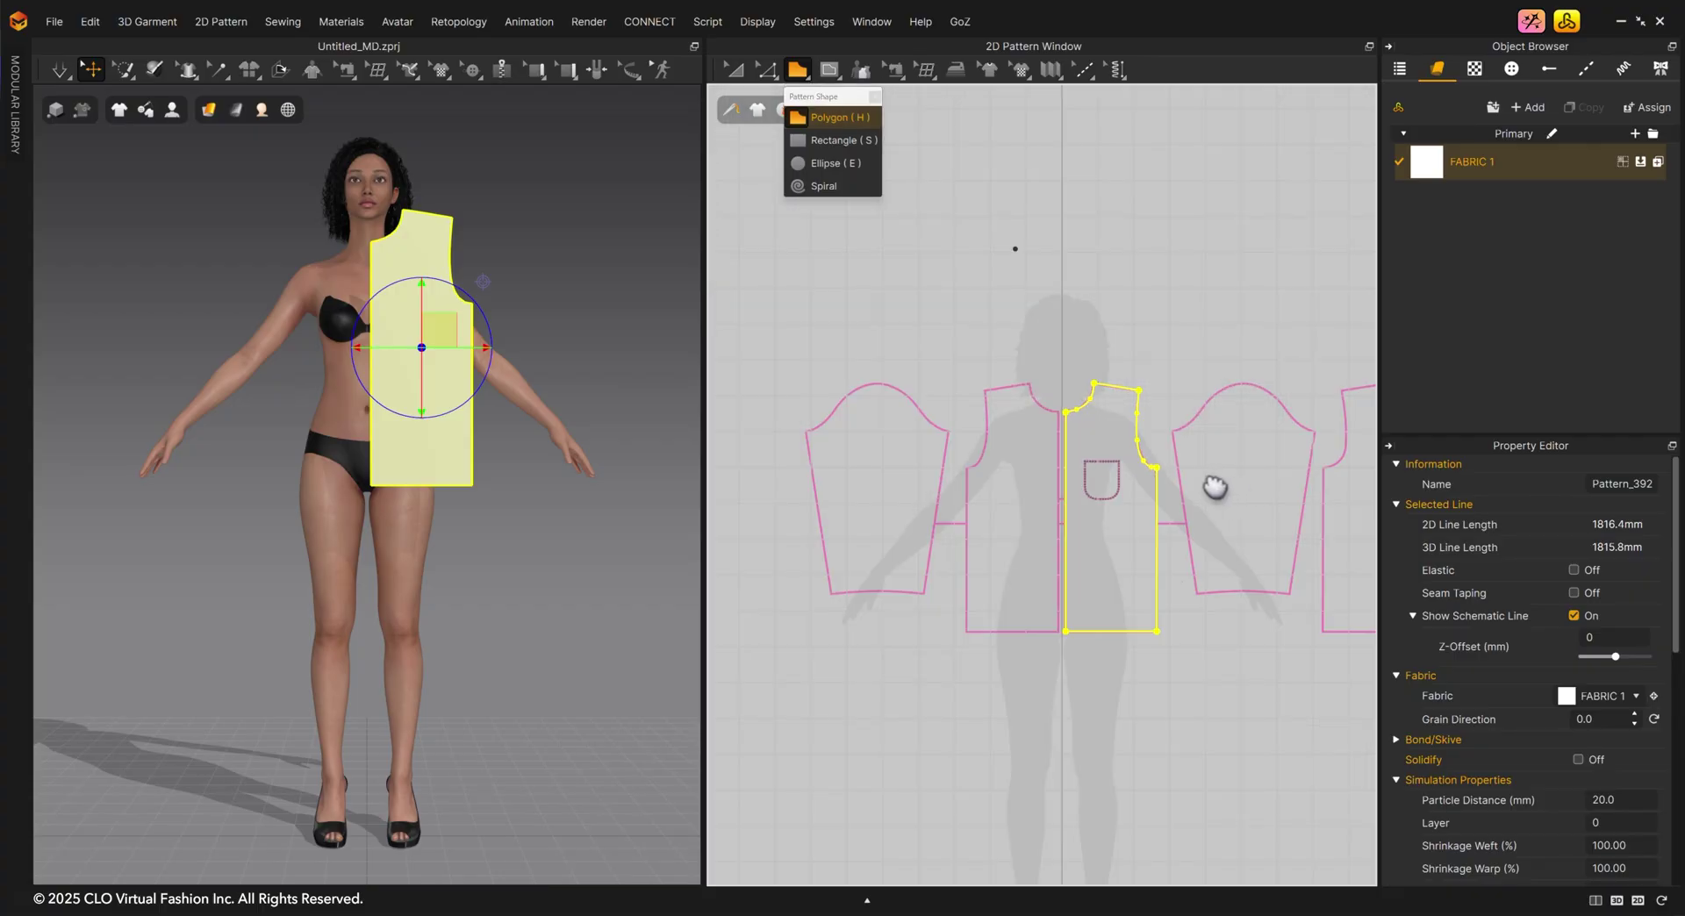
{"action": "scroll", "coordinate": [1211, 488], "scroll_direction": "up", "scroll_amount": 1}
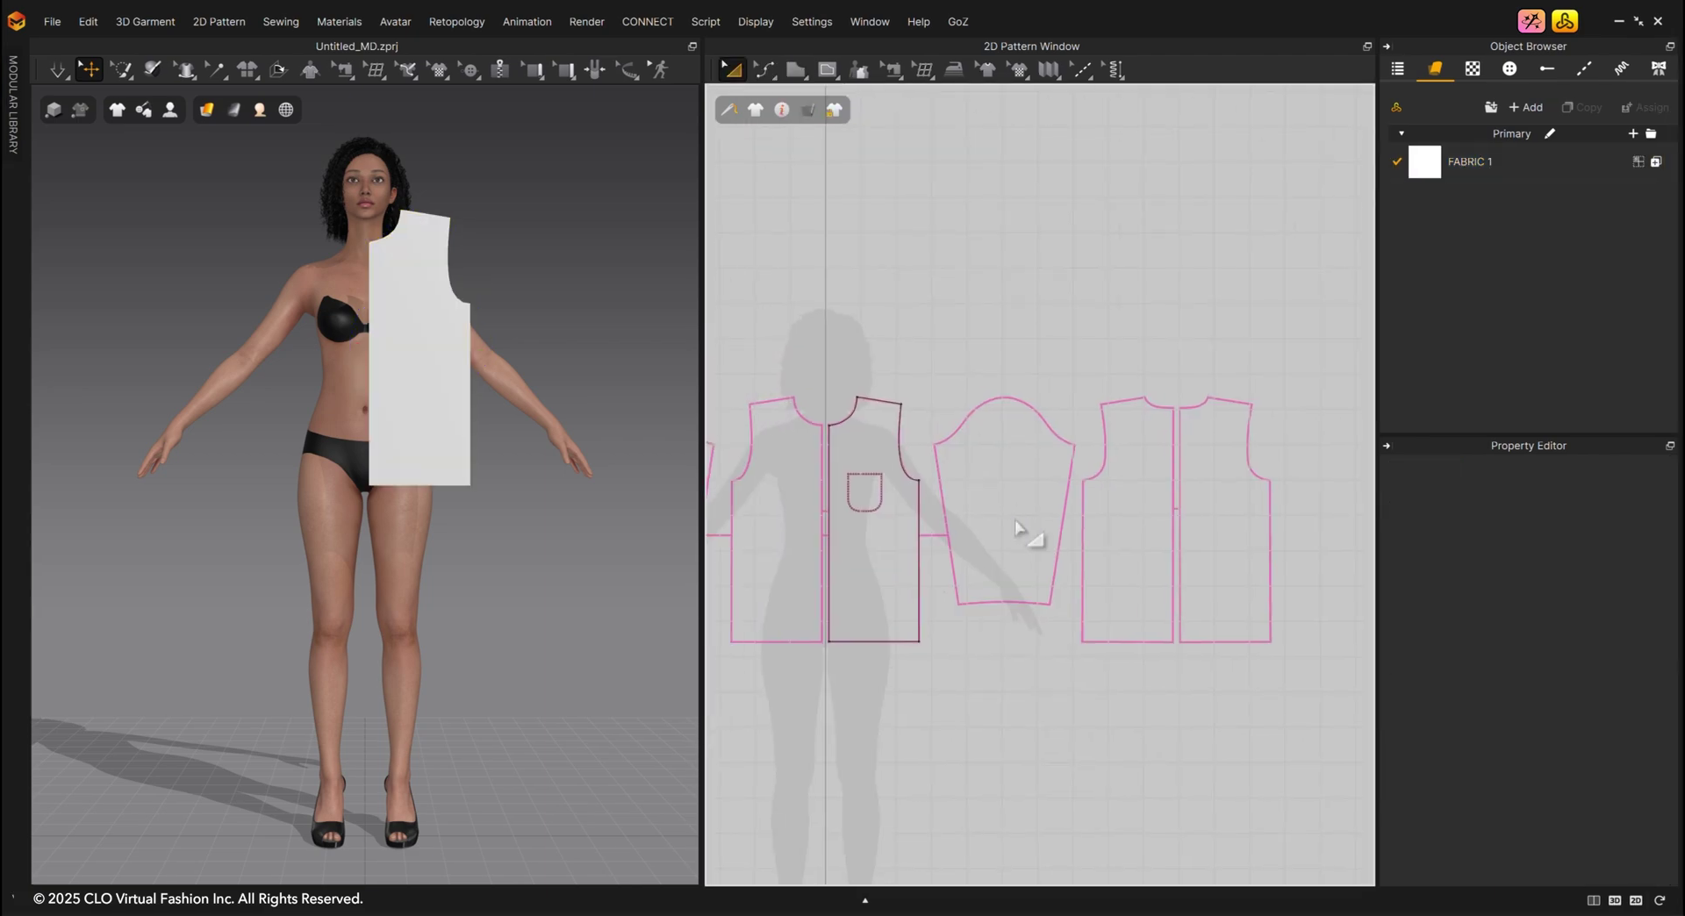
{"action": "scroll", "coordinate": [1222, 620], "scroll_direction": "up", "scroll_amount": 2}
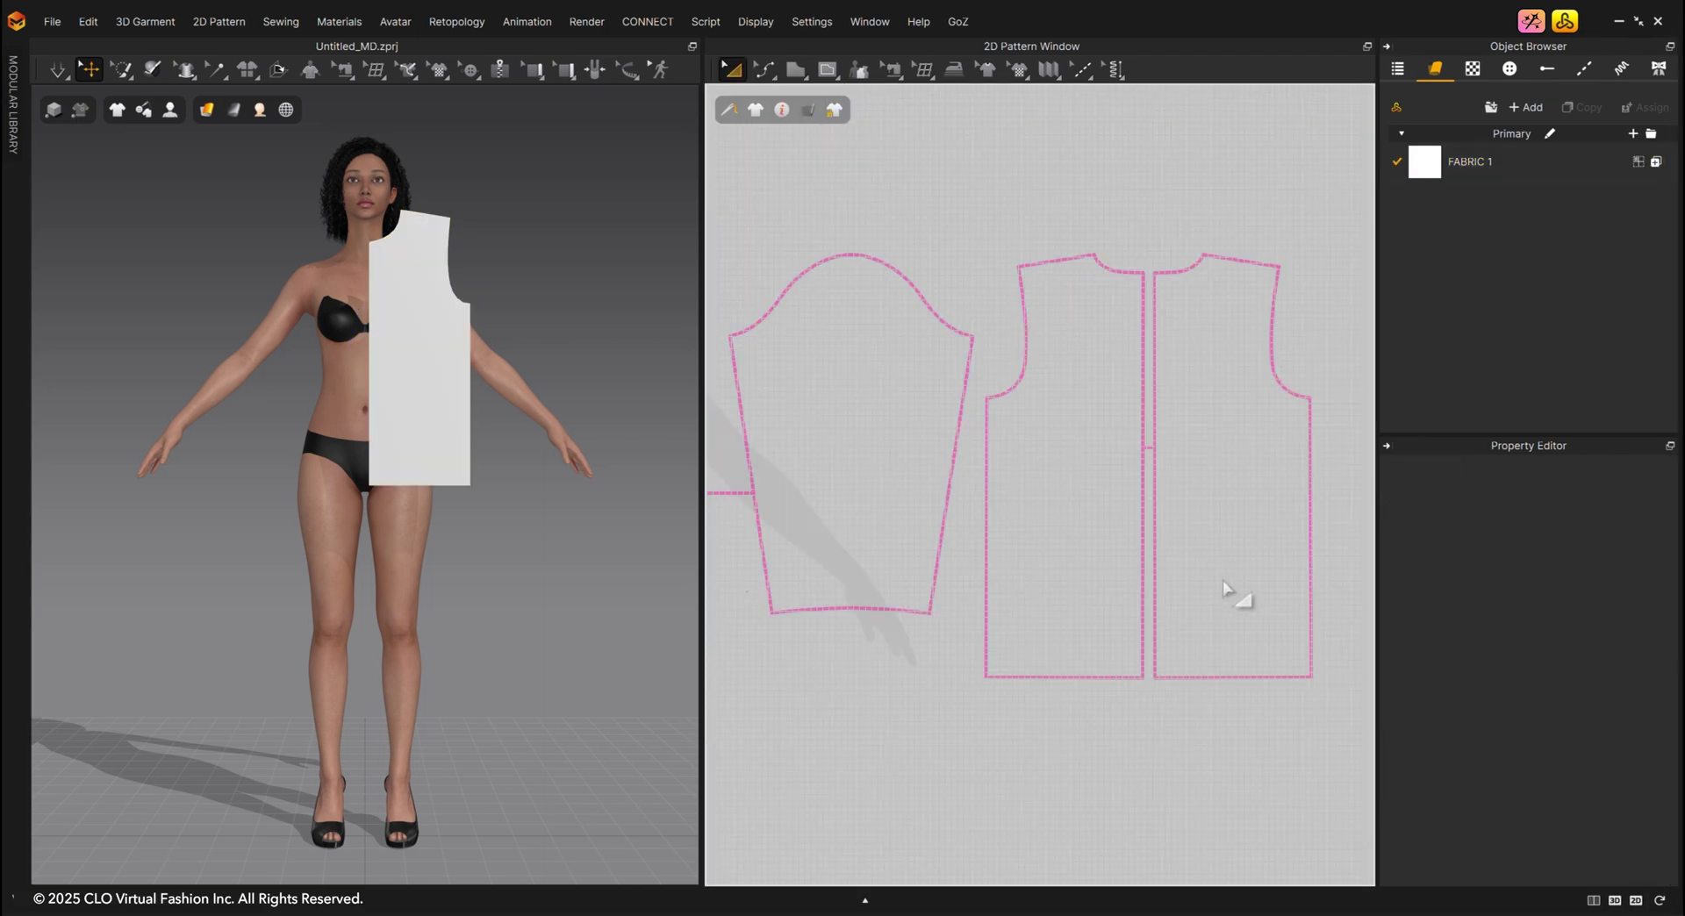
{"action": "scroll", "coordinate": [1234, 590], "scroll_direction": "up", "scroll_amount": 2}
Detach the Pattern Shape options into a floating panel and zoom in on the bodice.
{"action": "left_click", "coordinate": [794, 70]}
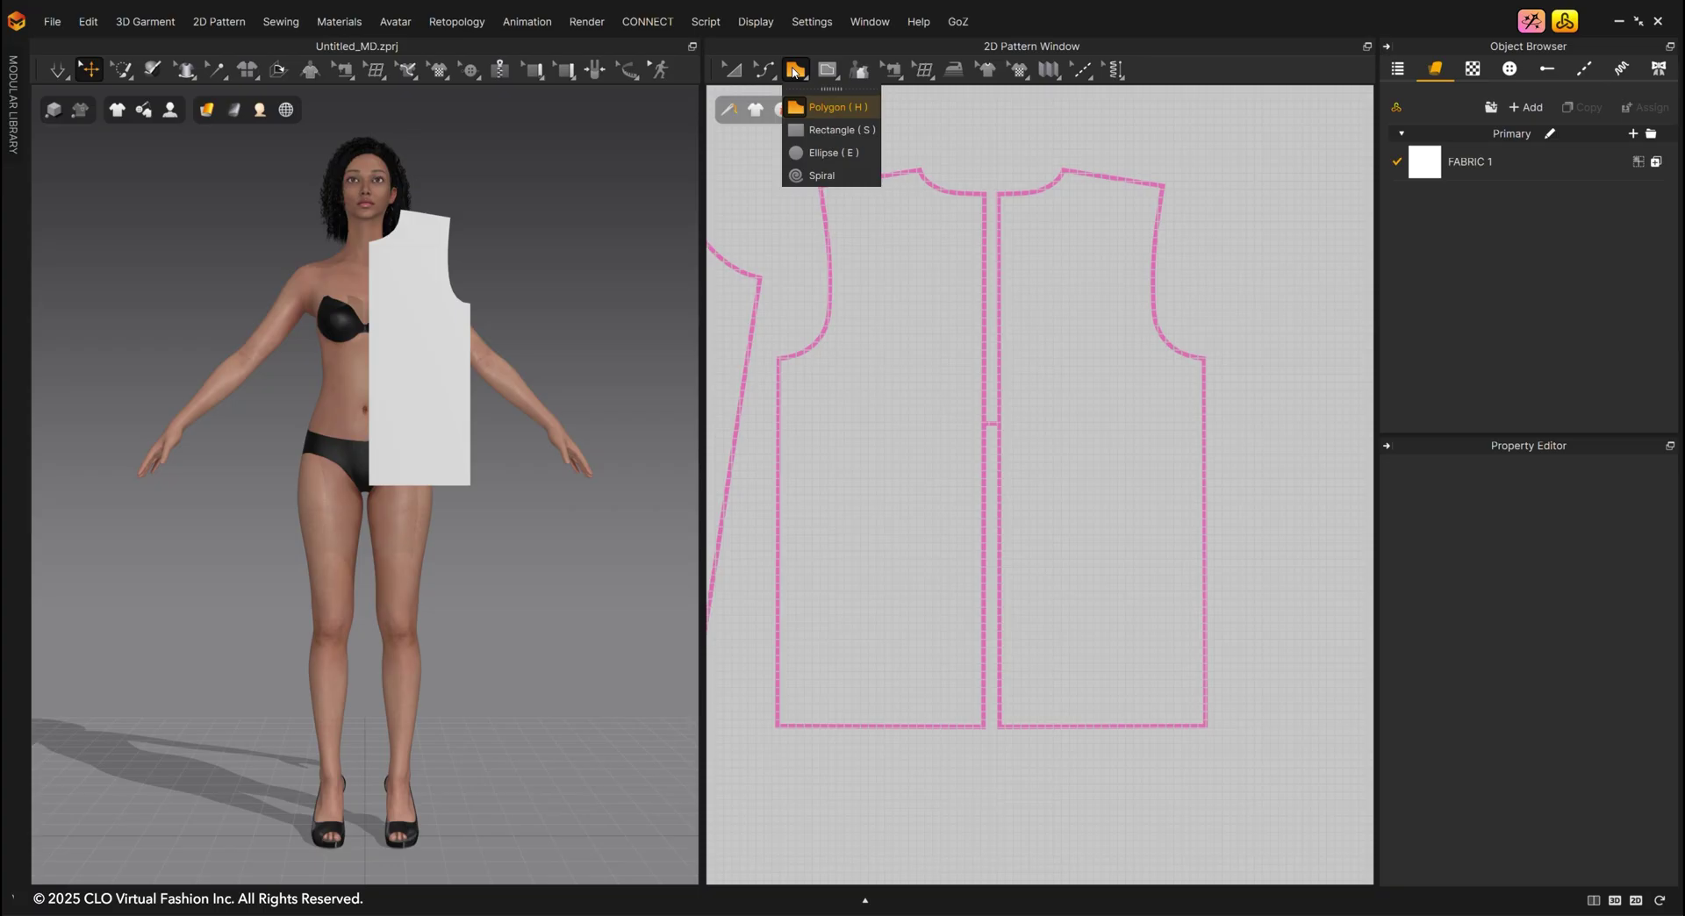
{"action": "left_click_drag", "start_coordinate": [828, 91], "coordinate": [1258, 139]}
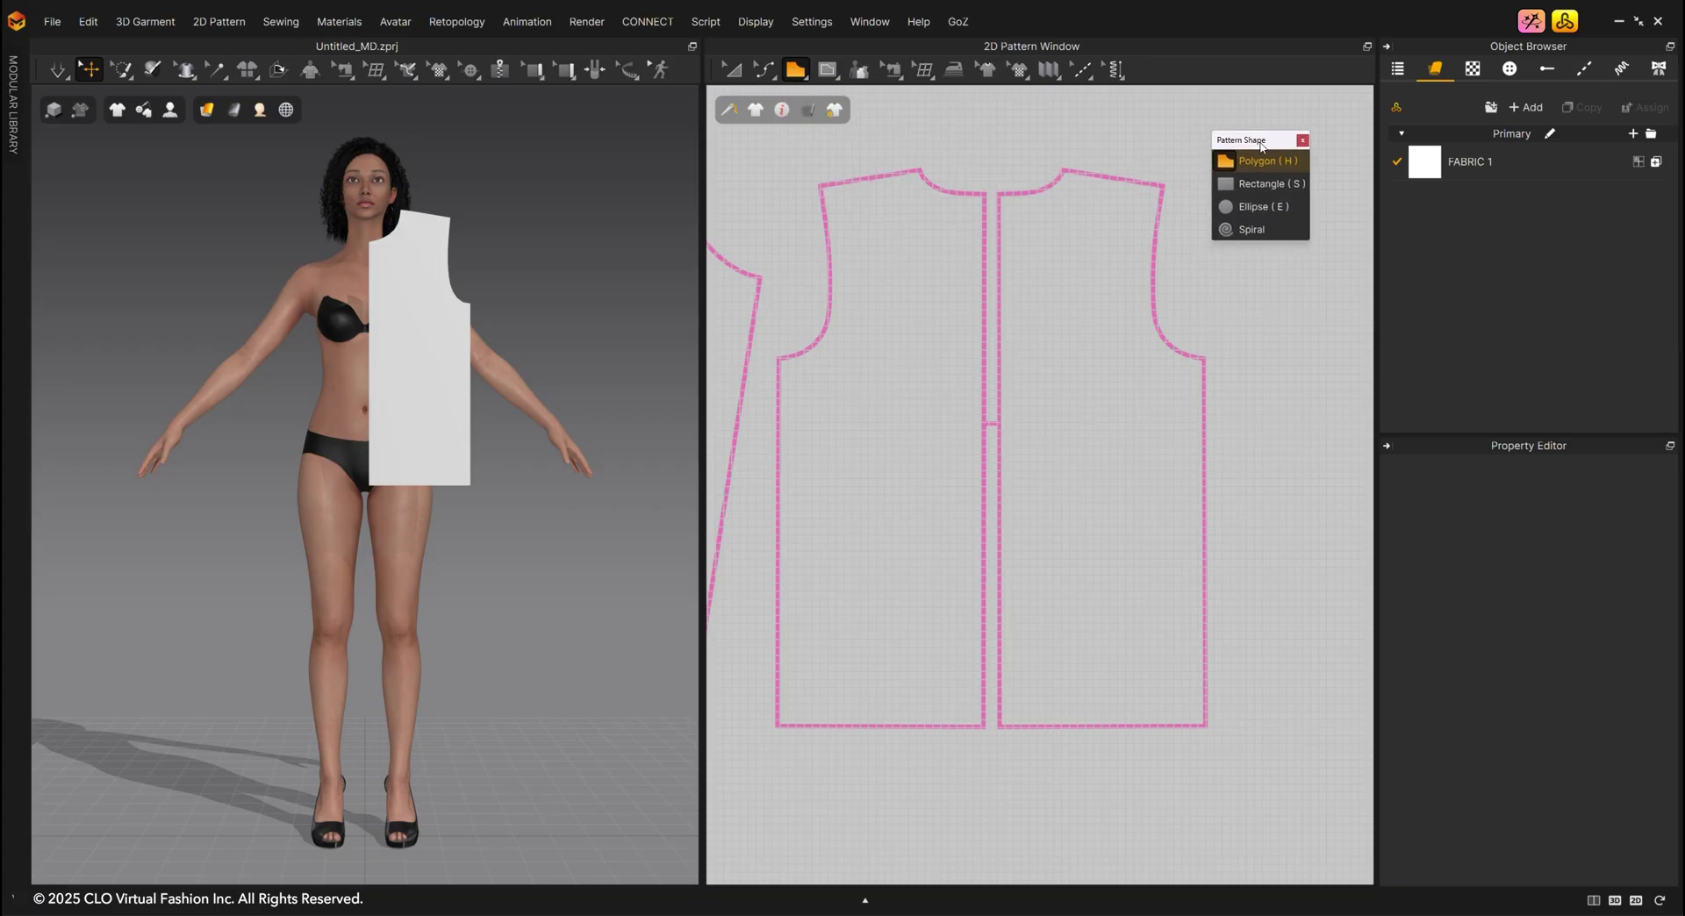
{"action": "scroll", "coordinate": [843, 361], "scroll_direction": "up", "scroll_amount": 2}
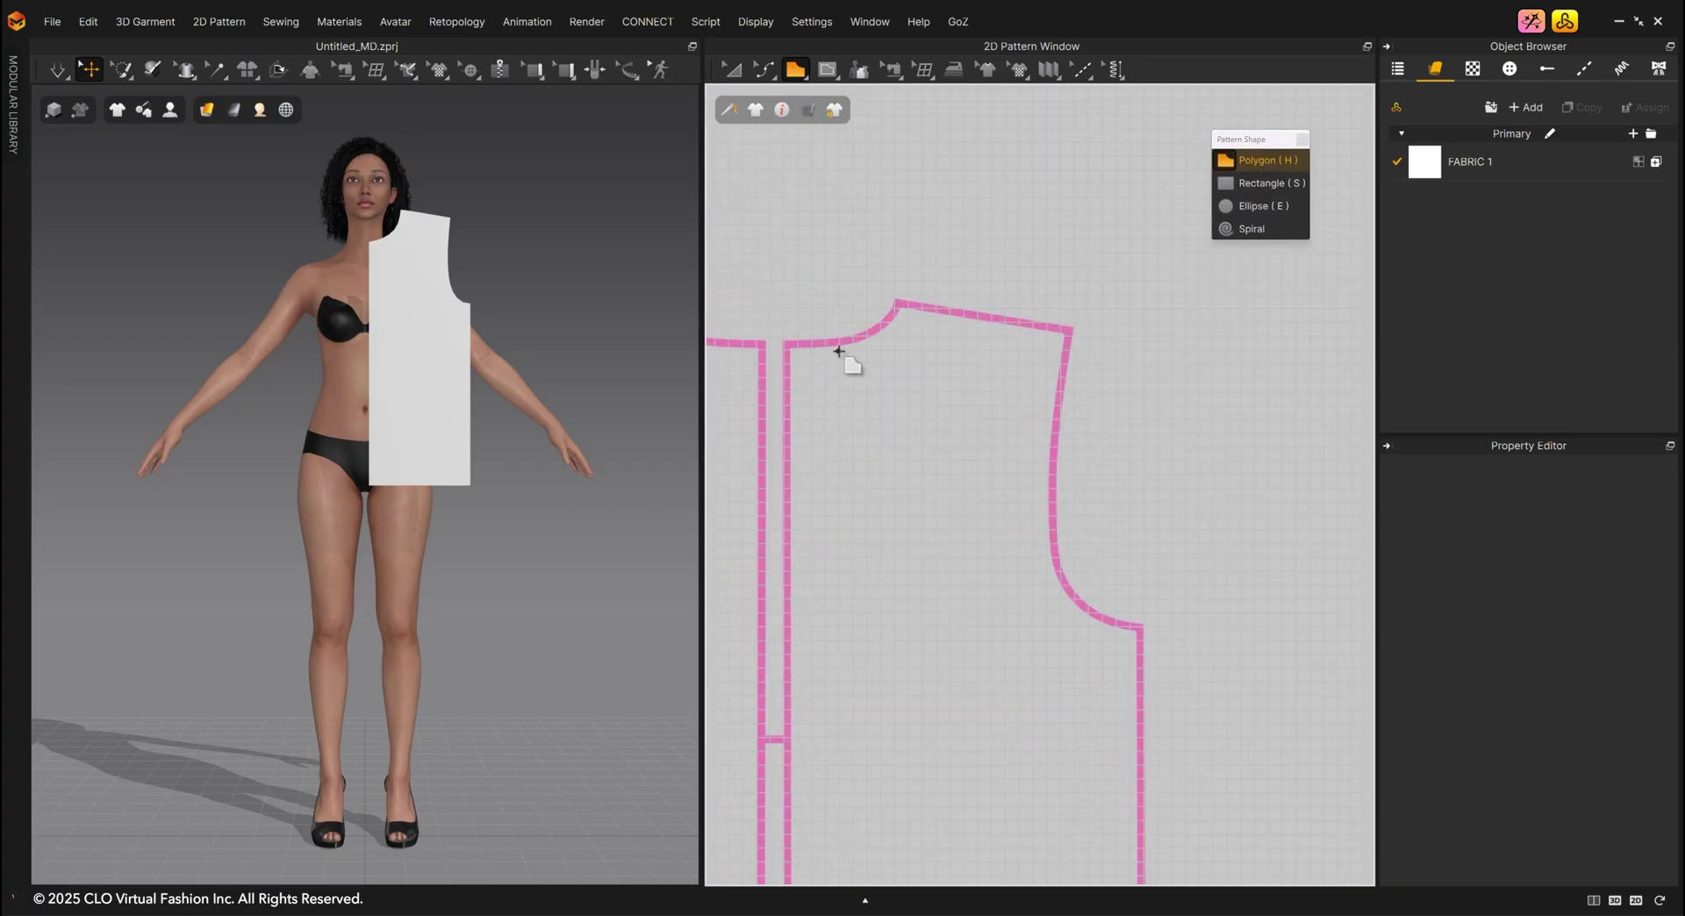
{"action": "scroll", "coordinate": [801, 357], "scroll_direction": "up", "scroll_amount": 2}
{"action": "scroll", "coordinate": [761, 341], "scroll_direction": "up", "scroll_amount": 2}
Place polygon points at the front neck corner, shoulder-neck, shoulder corner, lower armhole and outer hem.
{"action": "left_click", "coordinate": [760, 340]}
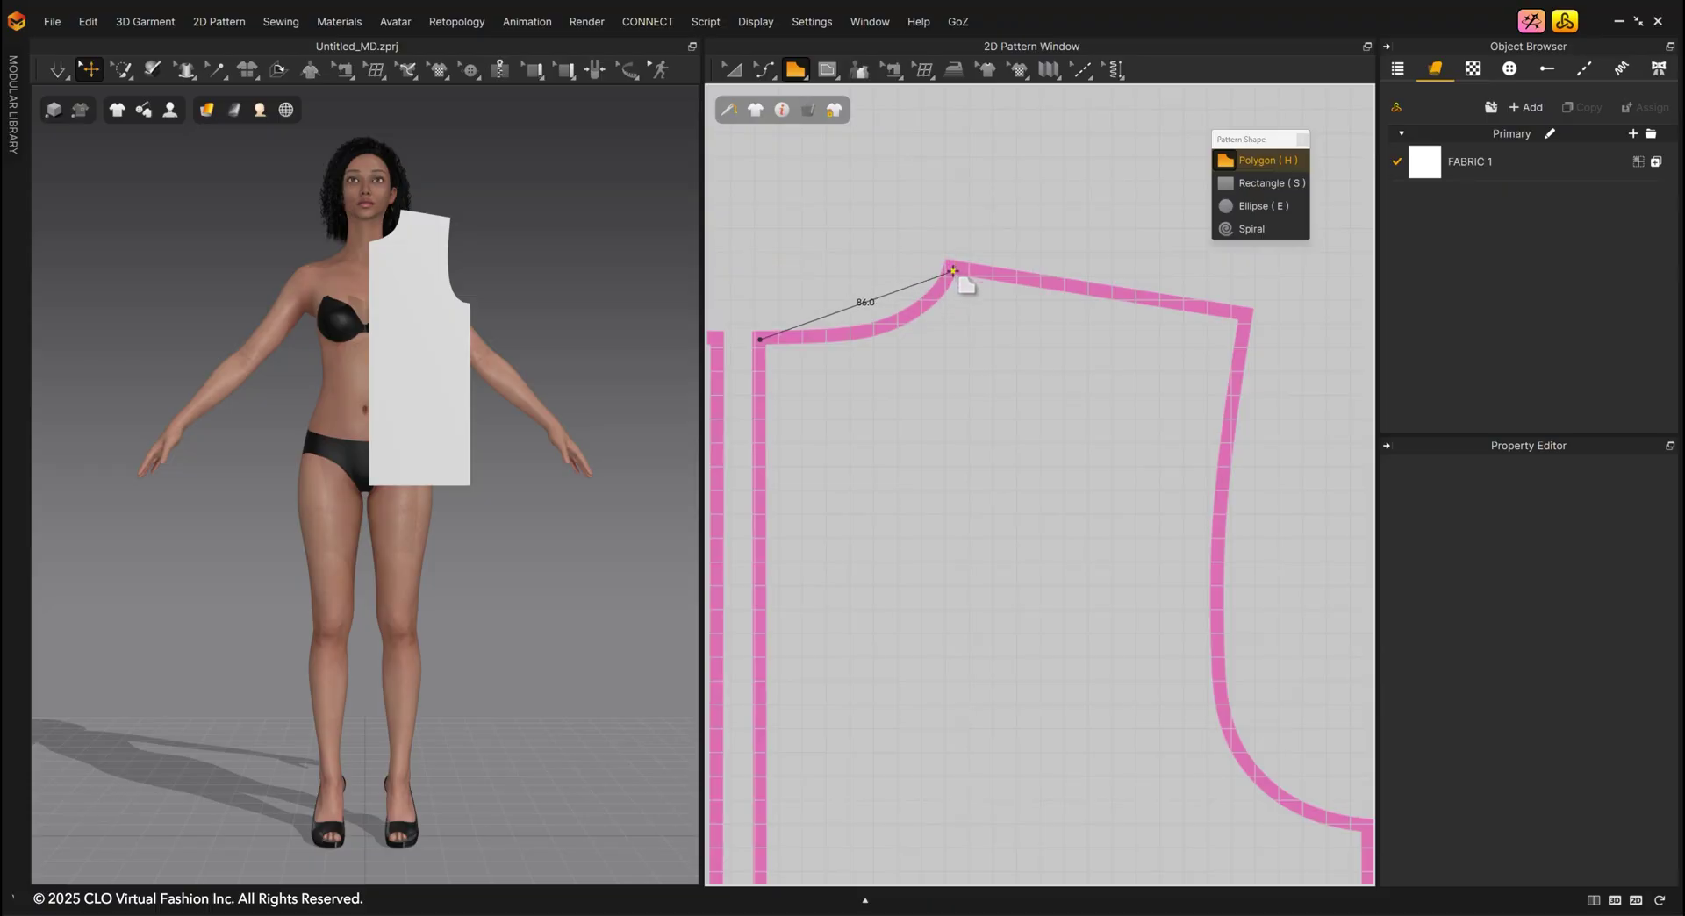
{"action": "left_click", "coordinate": [952, 272]}
{"action": "left_click", "coordinate": [1246, 309]}
{"action": "mouse_move", "coordinate": [1230, 527]}
{"action": "middle_mouse_down"}
{"action": "mouse_move", "coordinate": [1140, 419]}
{"action": "mouse_move", "coordinate": [1103, 250]}
{"action": "middle_mouse_up"}
{"action": "left_click", "coordinate": [1230, 534]}
{"action": "scroll", "coordinate": [1224, 561], "scroll_direction": "down", "scroll_amount": 2}
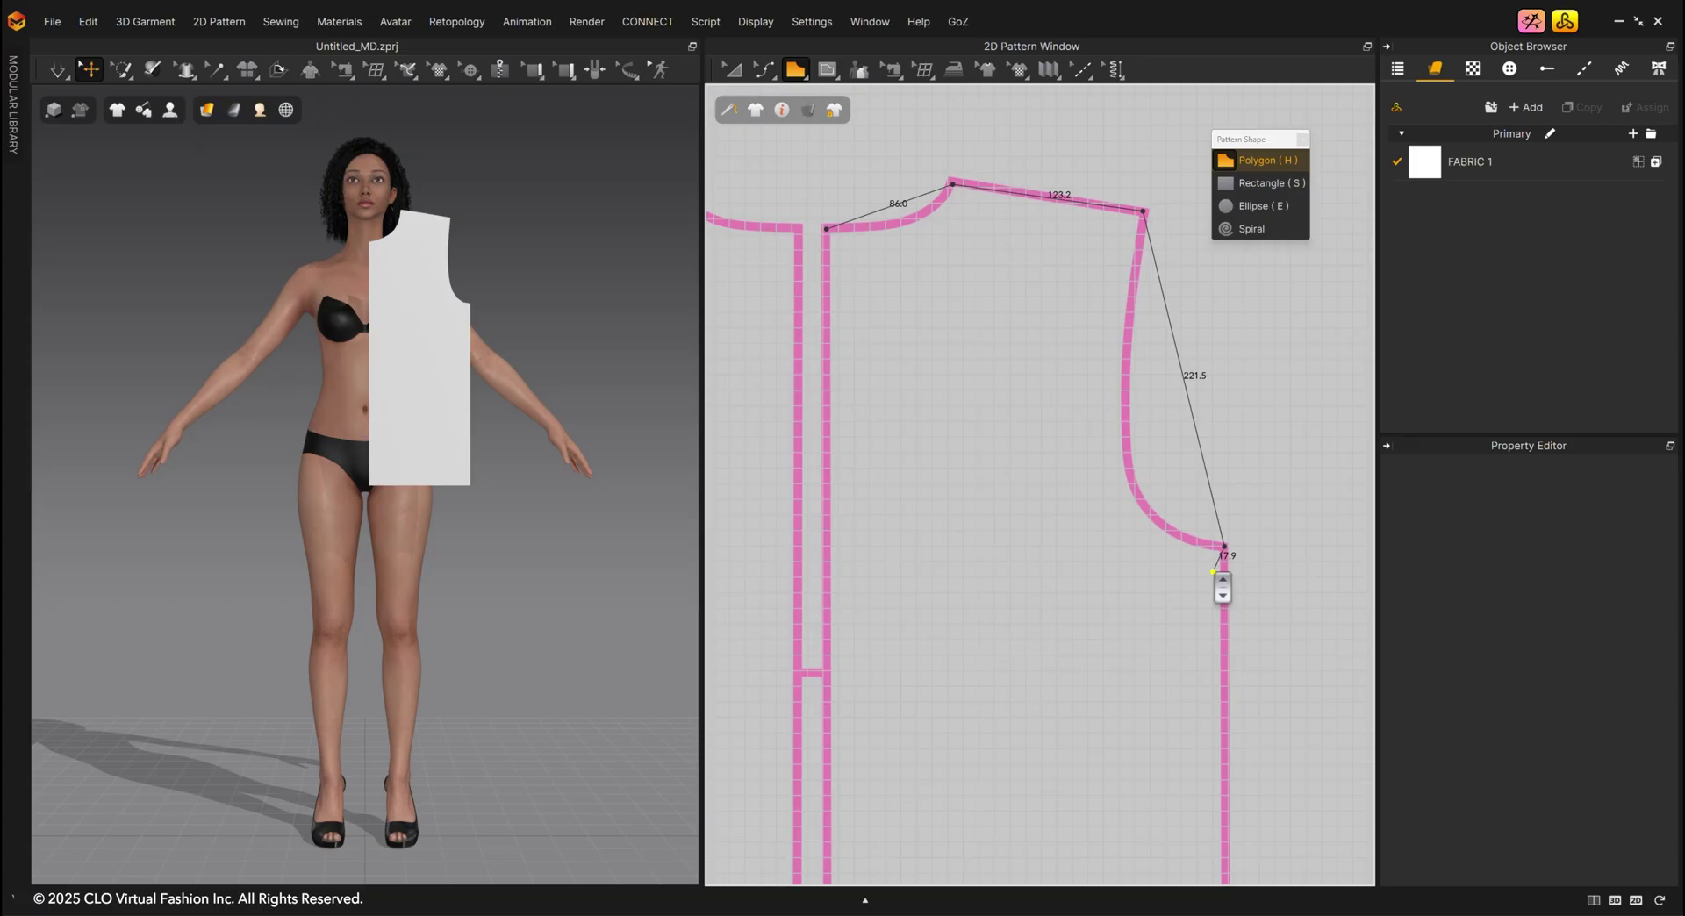
{"action": "scroll", "coordinate": [1222, 572], "scroll_direction": "down", "scroll_amount": 2}
{"action": "middle_click_drag", "start_coordinate": [1222, 571], "coordinate": [1099, 293]}
{"action": "scroll", "coordinate": [1111, 594], "scroll_direction": "up", "scroll_amount": 4}
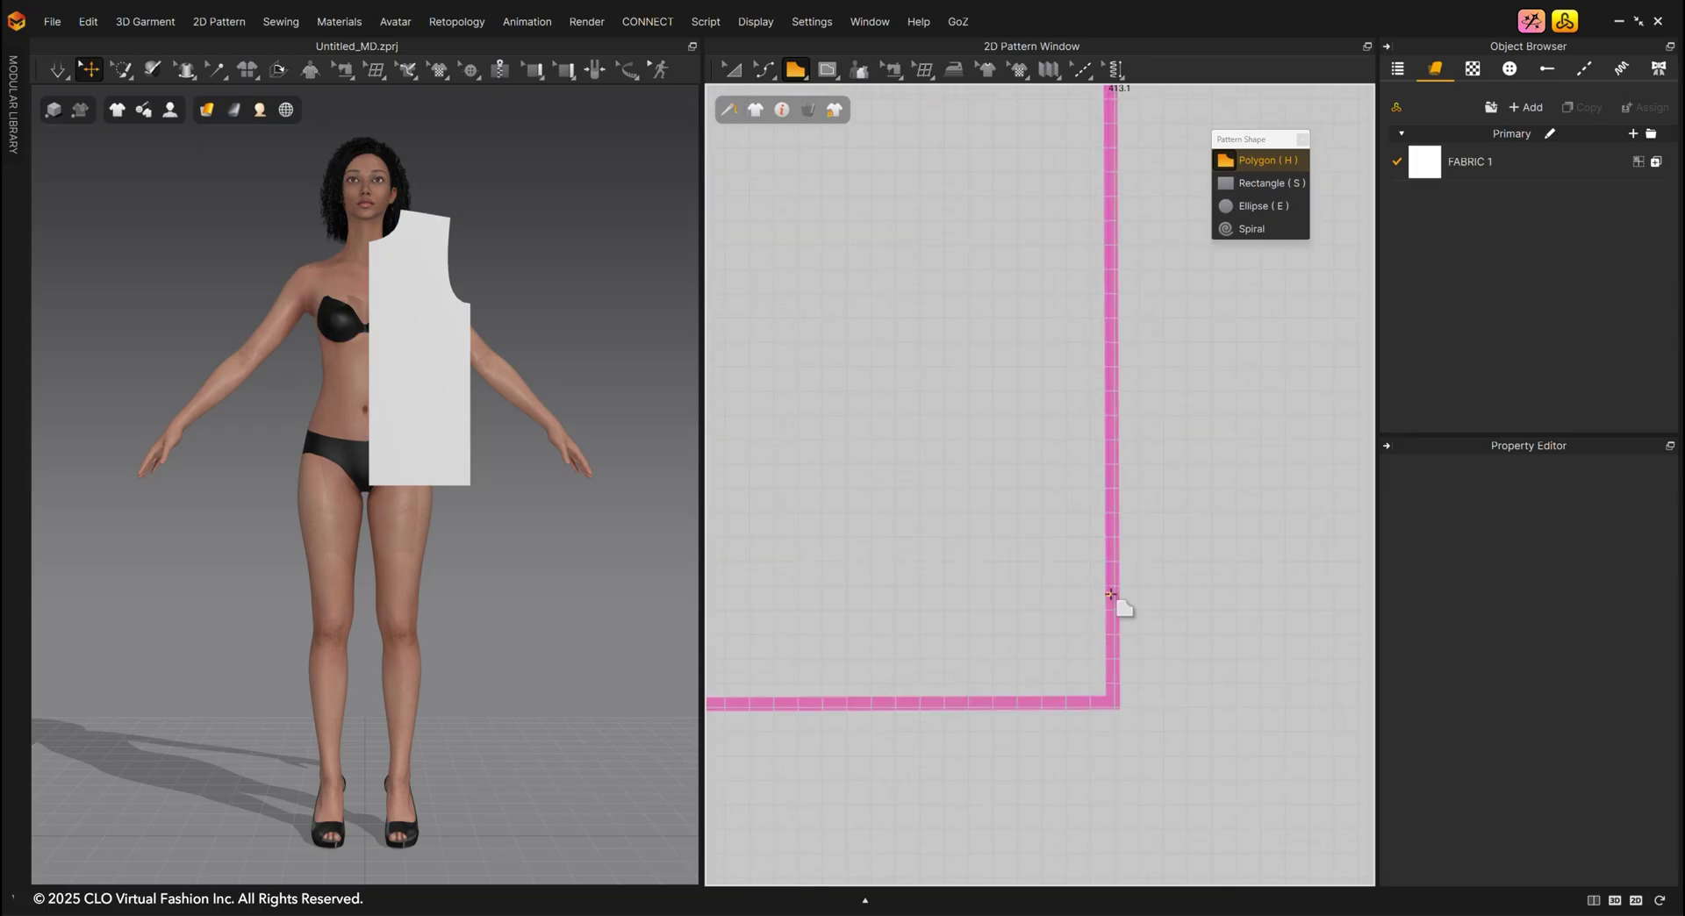
{"action": "left_click", "coordinate": [1111, 703]}
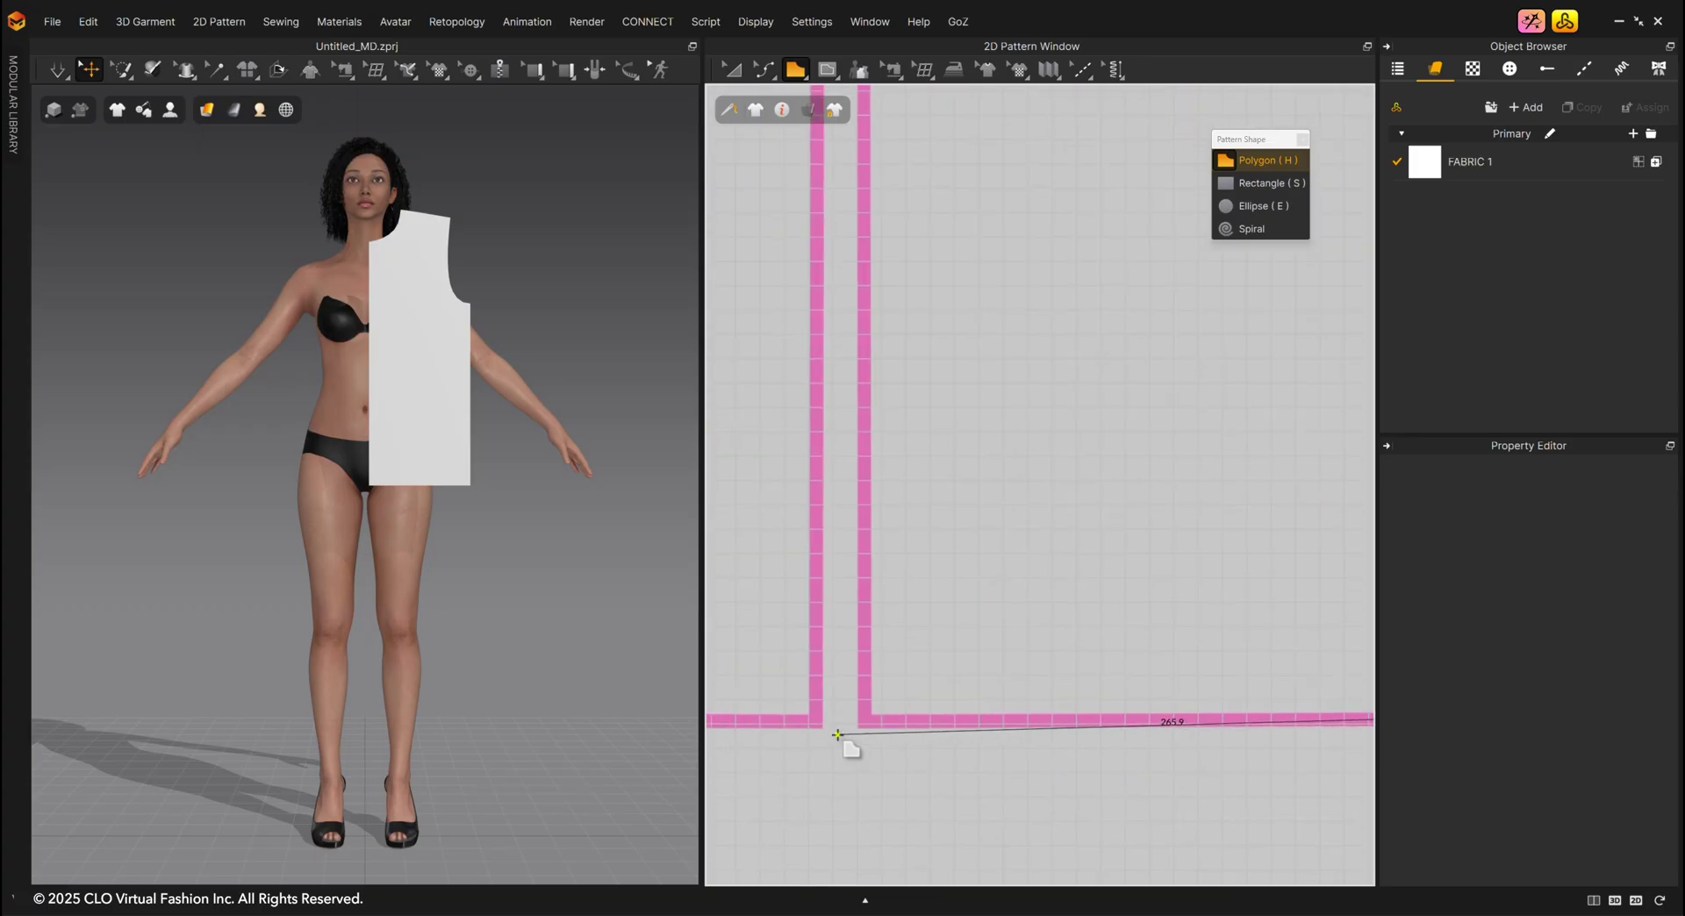
Close the polygon at the neck start point to create the second bodice piece.
{"action": "scroll", "coordinate": [869, 514], "scroll_direction": "down", "scroll_amount": 3}
{"action": "scroll", "coordinate": [910, 845], "scroll_direction": "up", "scroll_amount": 3}
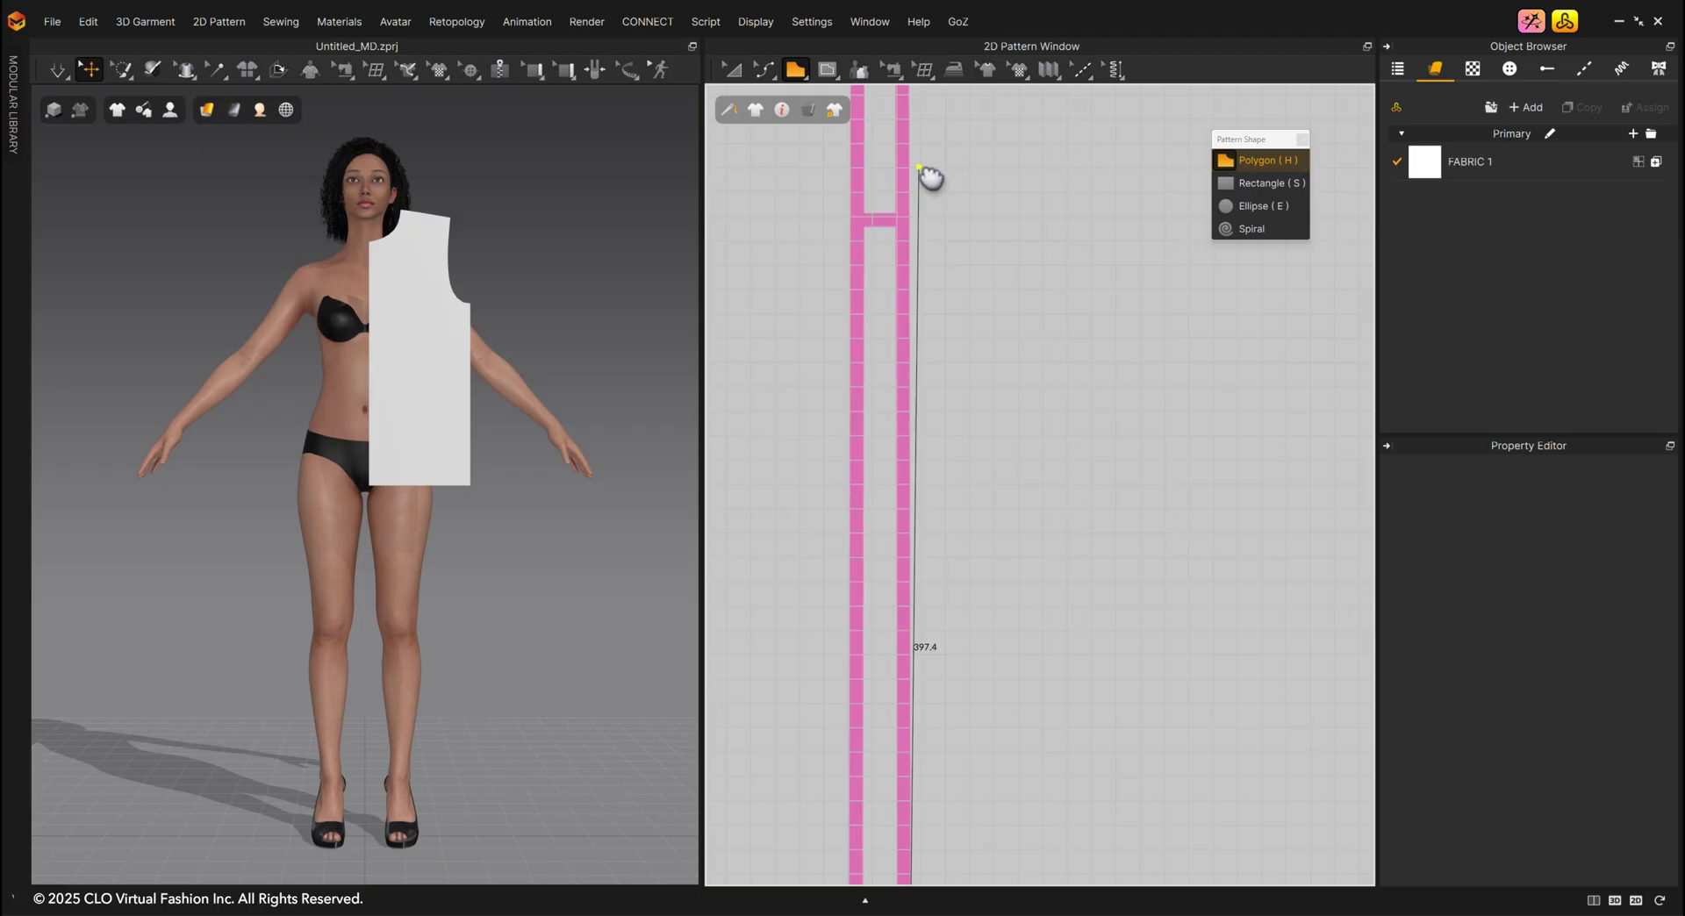
{"action": "mouse_move", "coordinate": [934, 177]}
{"action": "middle_mouse_down"}
{"action": "mouse_move", "coordinate": [948, 692]}
{"action": "mouse_move", "coordinate": [940, 609]}
{"action": "middle_mouse_up"}
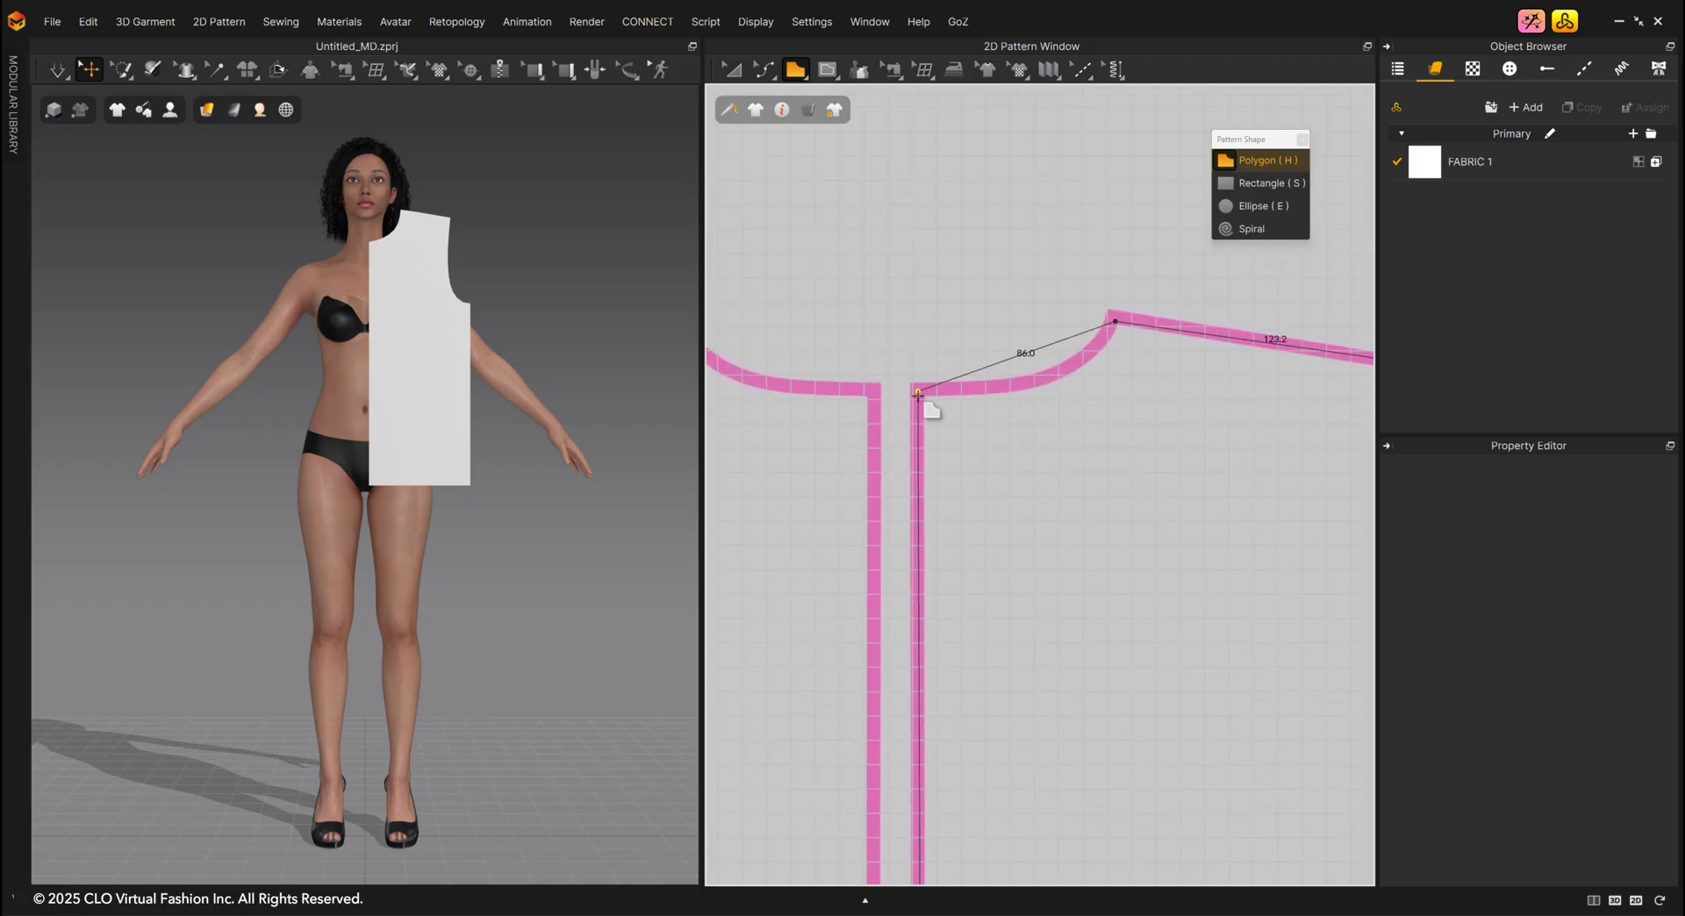
{"action": "left_click", "coordinate": [918, 391]}
{"action": "scroll", "coordinate": [923, 402], "scroll_direction": "down", "scroll_amount": 2}
{"action": "scroll", "coordinate": [937, 412], "scroll_direction": "down", "scroll_amount": 2}
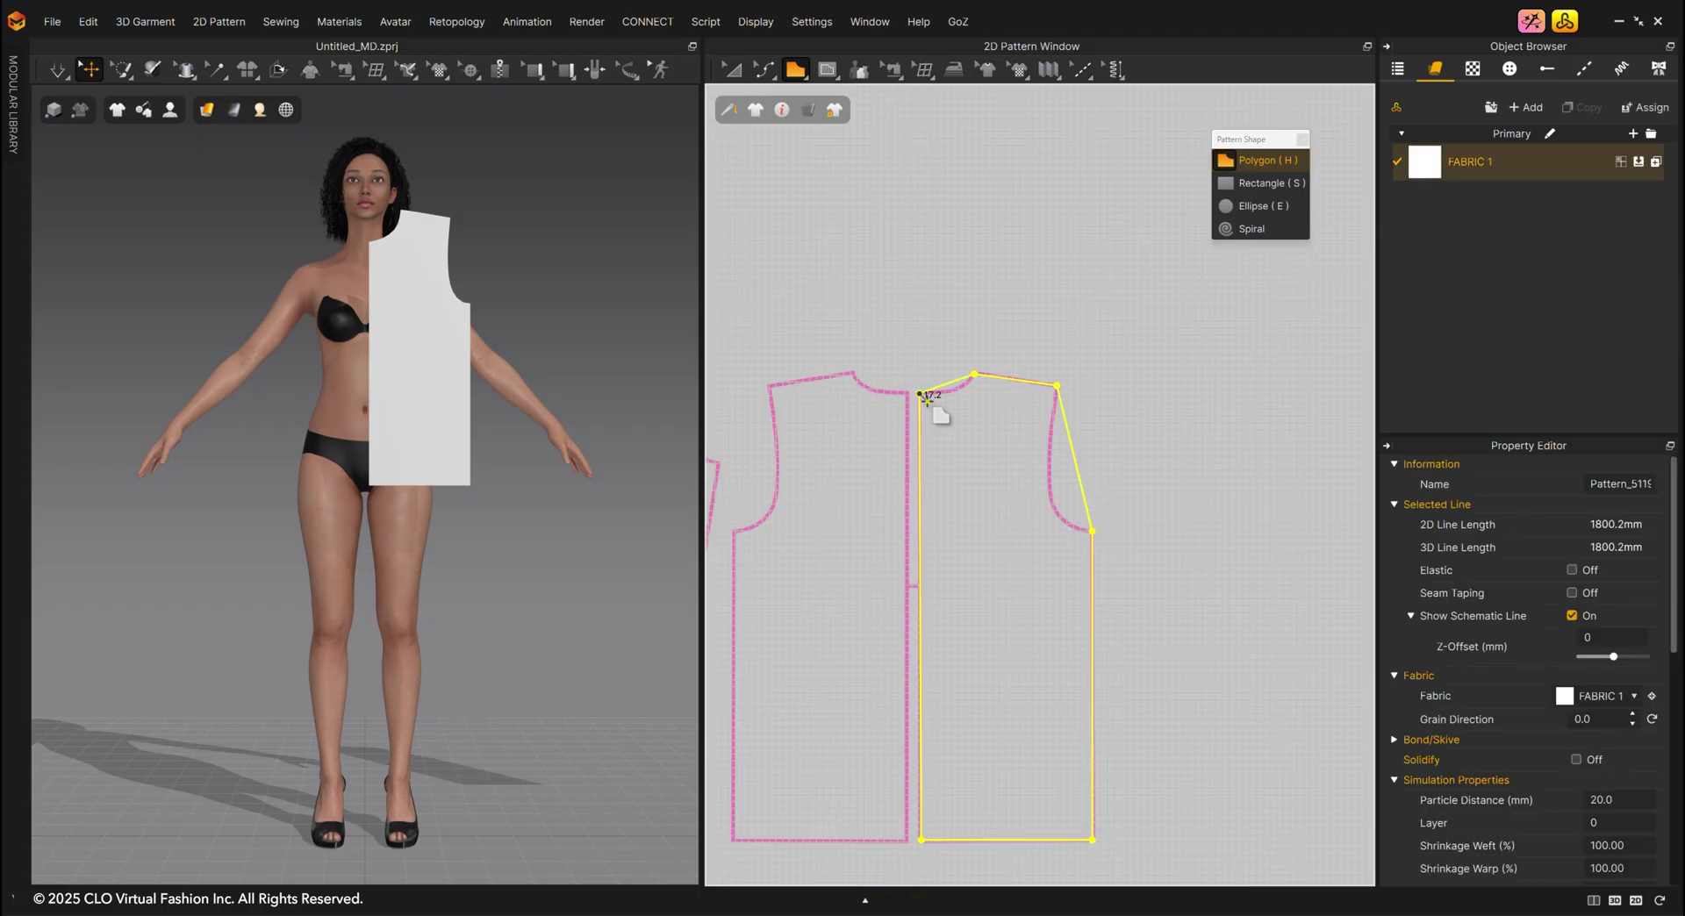
{"action": "scroll", "coordinate": [942, 416], "scroll_direction": "down", "scroll_amount": 1}
{"action": "scroll", "coordinate": [965, 518], "scroll_direction": "up", "scroll_amount": 3}
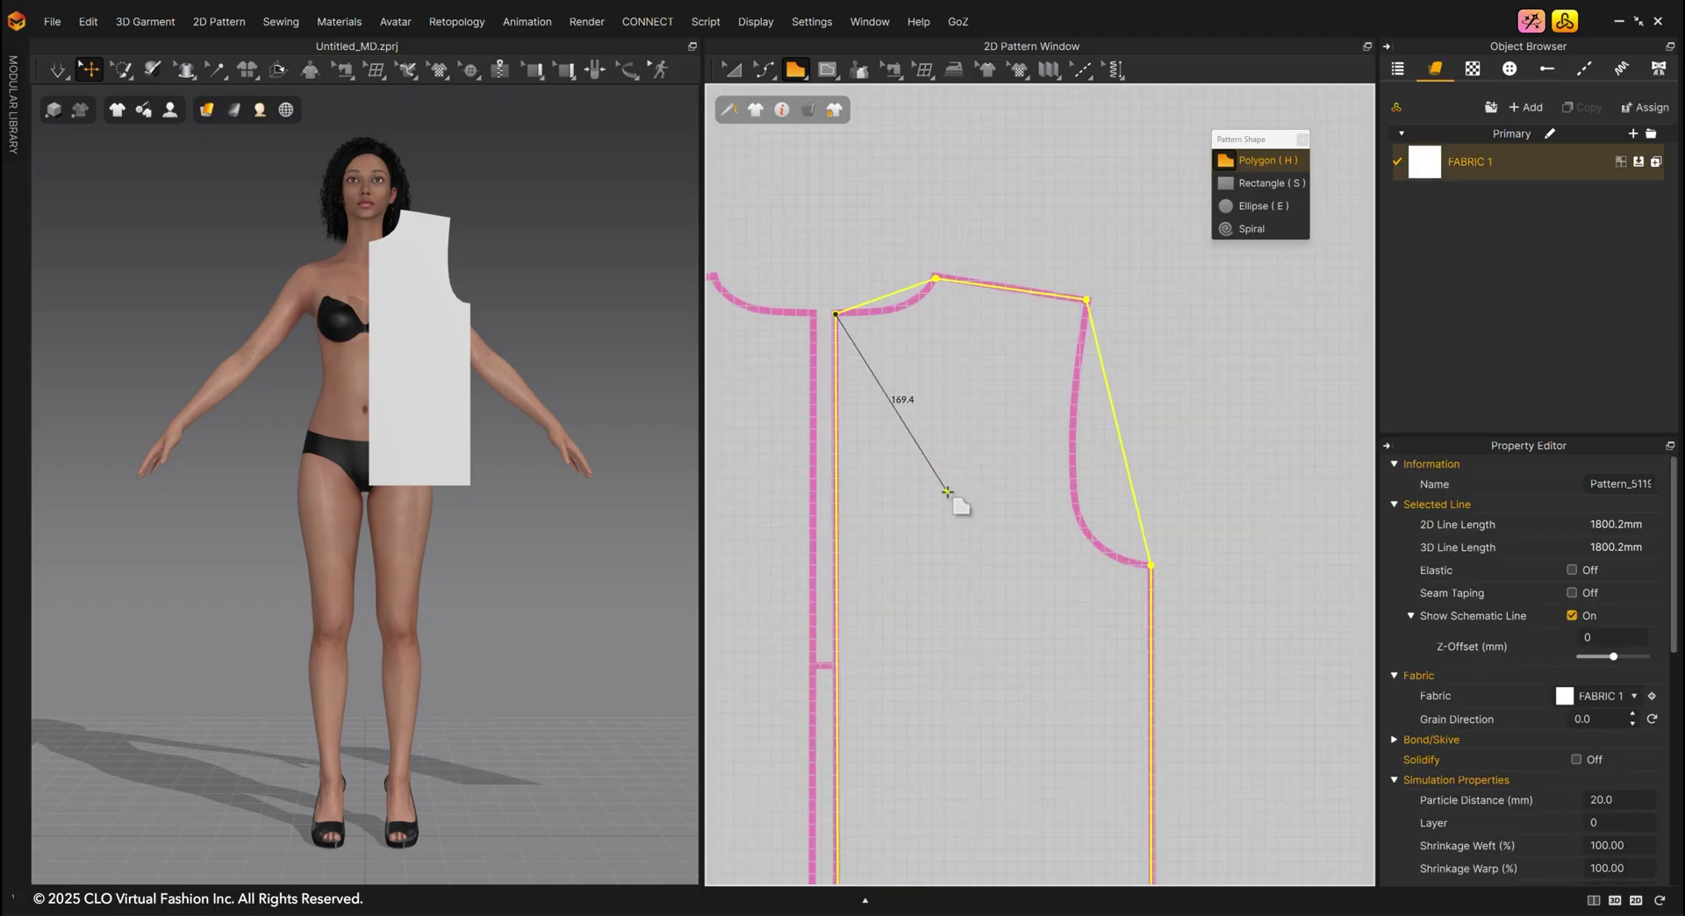
Bow the second bodice piece's neckline edge with Edit Curvature to follow the rounded neck.
{"action": "left_click", "coordinate": [793, 77]}
{"action": "left_click", "coordinate": [765, 75]}
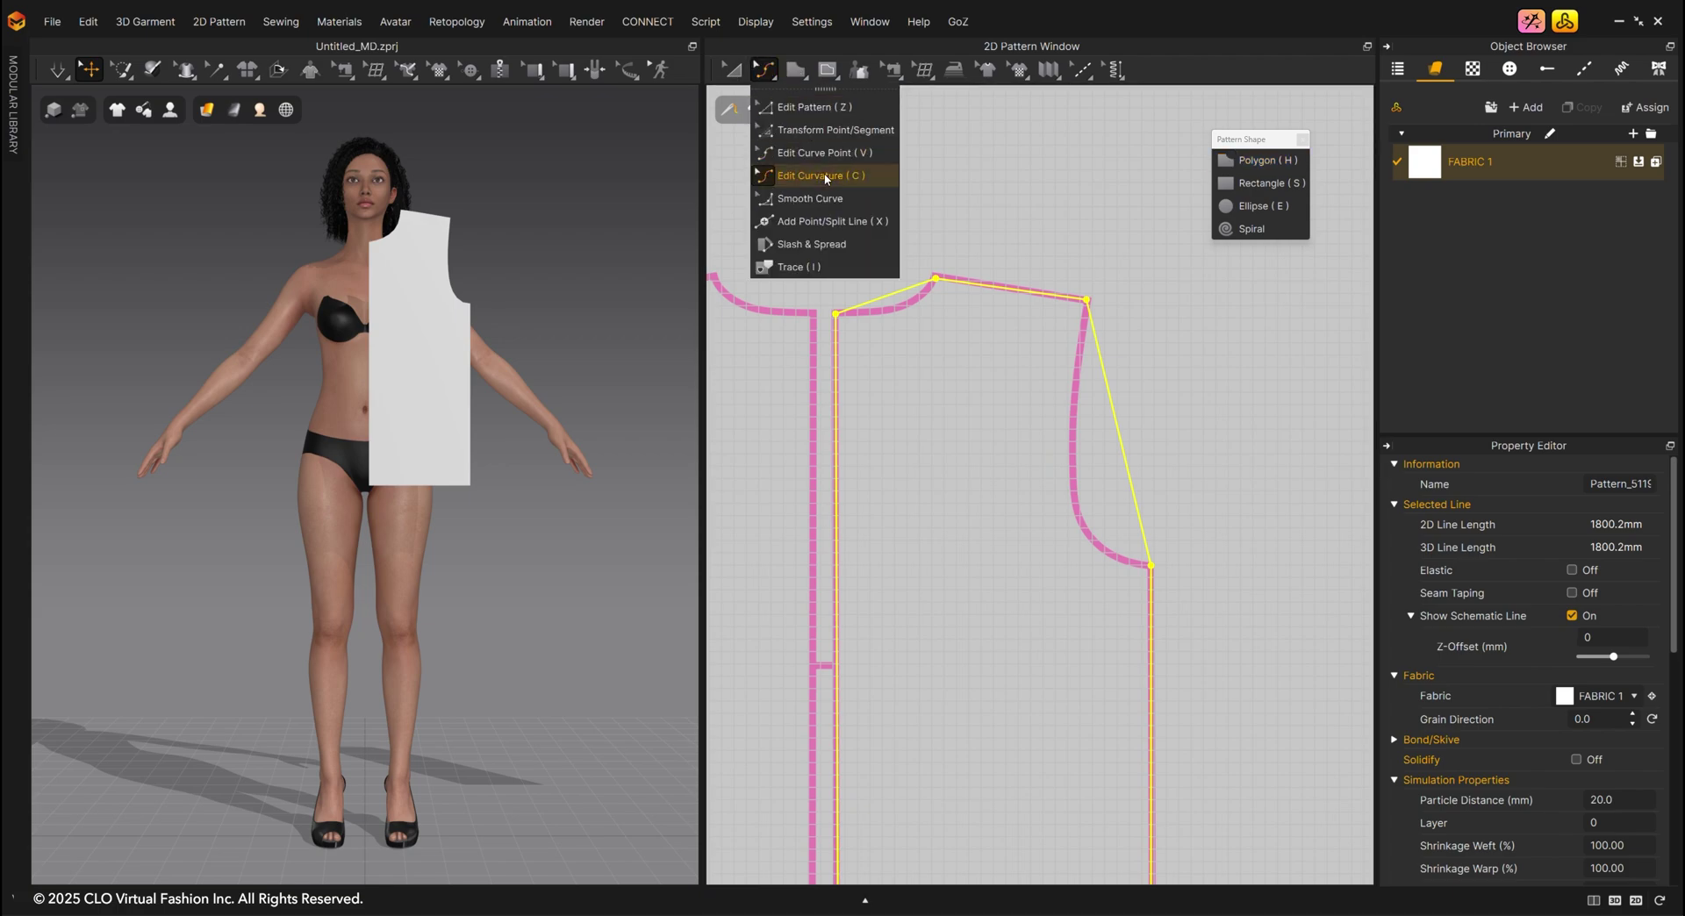
{"action": "left_click", "coordinate": [898, 301]}
{"action": "scroll", "coordinate": [904, 302], "scroll_direction": "up", "scroll_amount": 3}
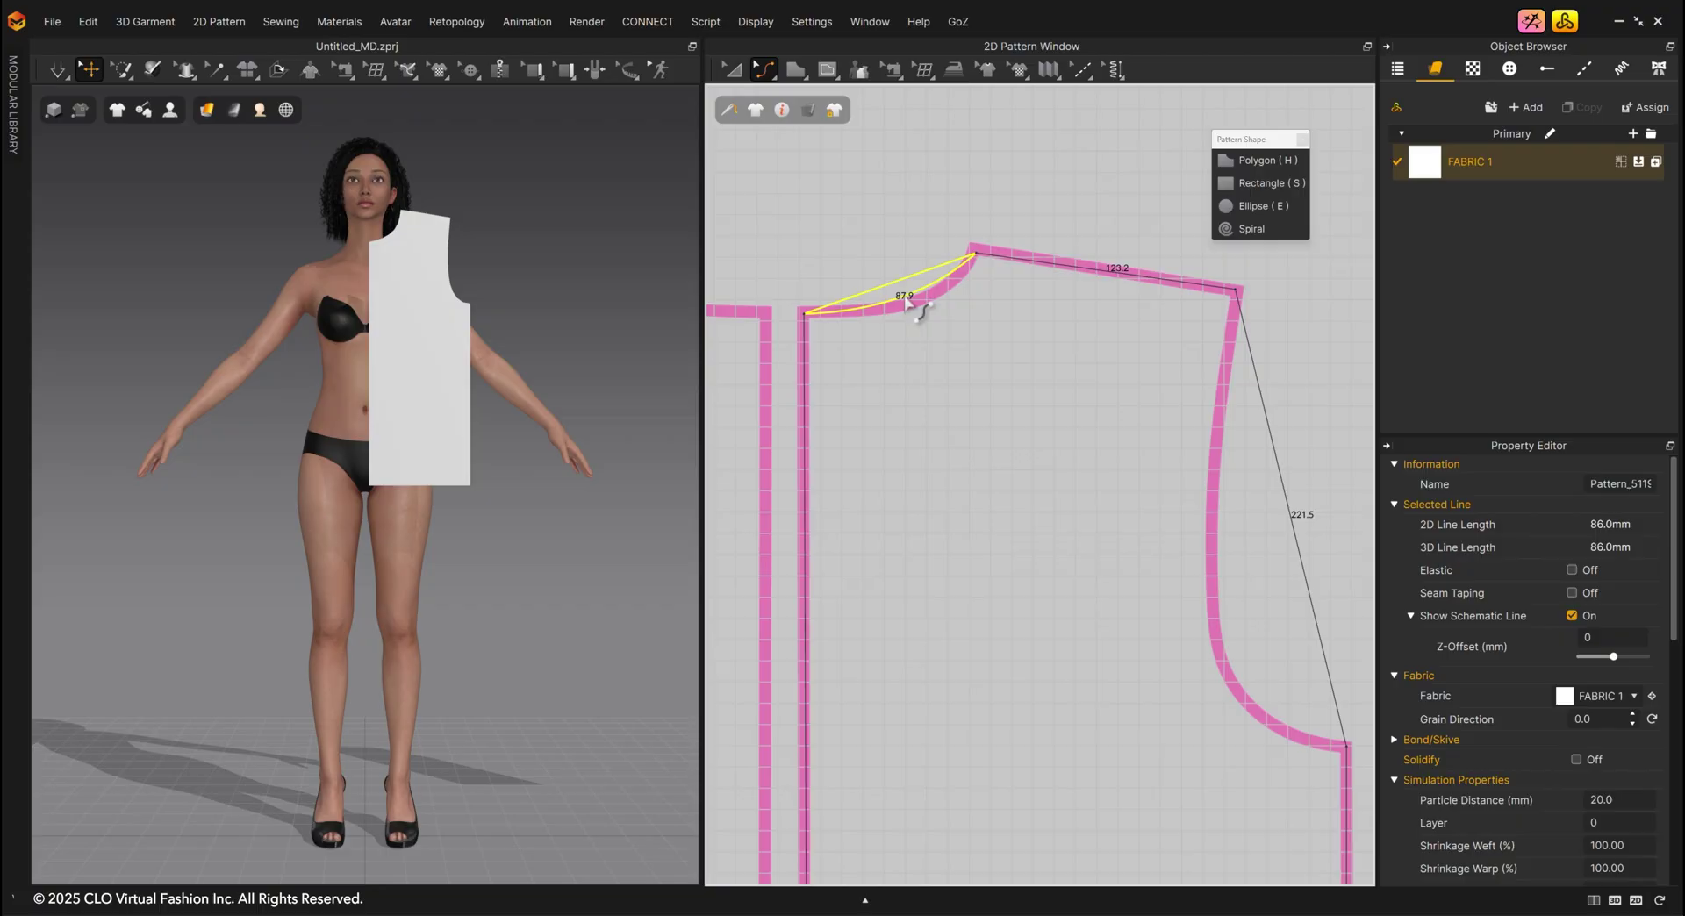
{"action": "left_click_drag", "start_coordinate": [919, 302], "coordinate": [925, 308]}
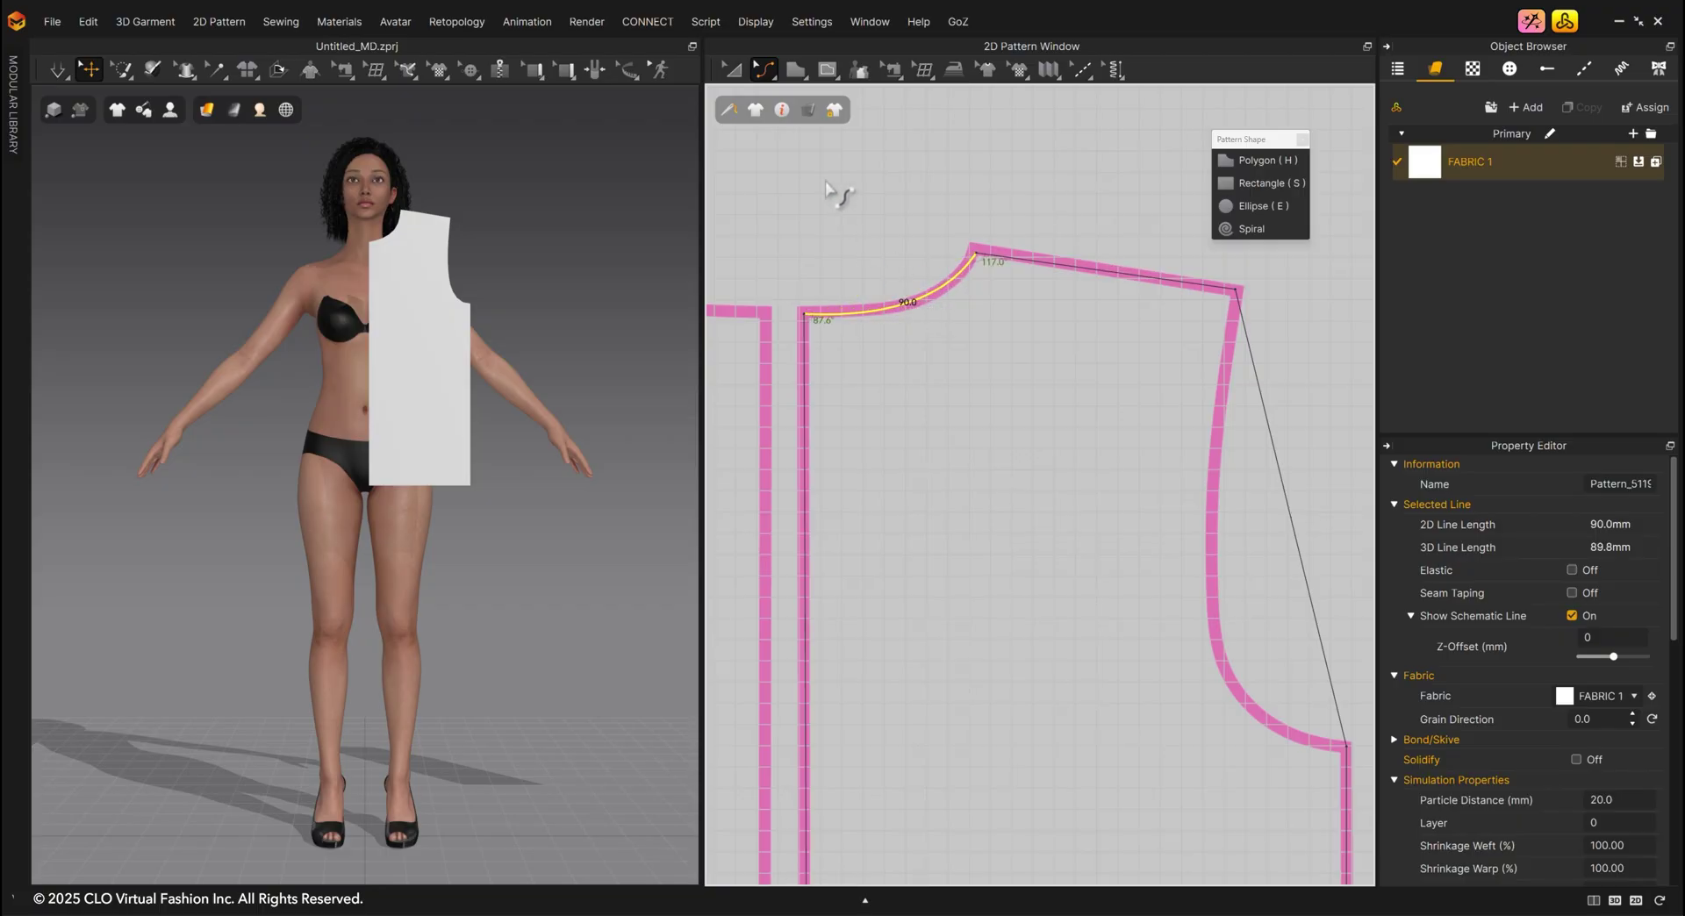
{"action": "left_click", "coordinate": [765, 70]}
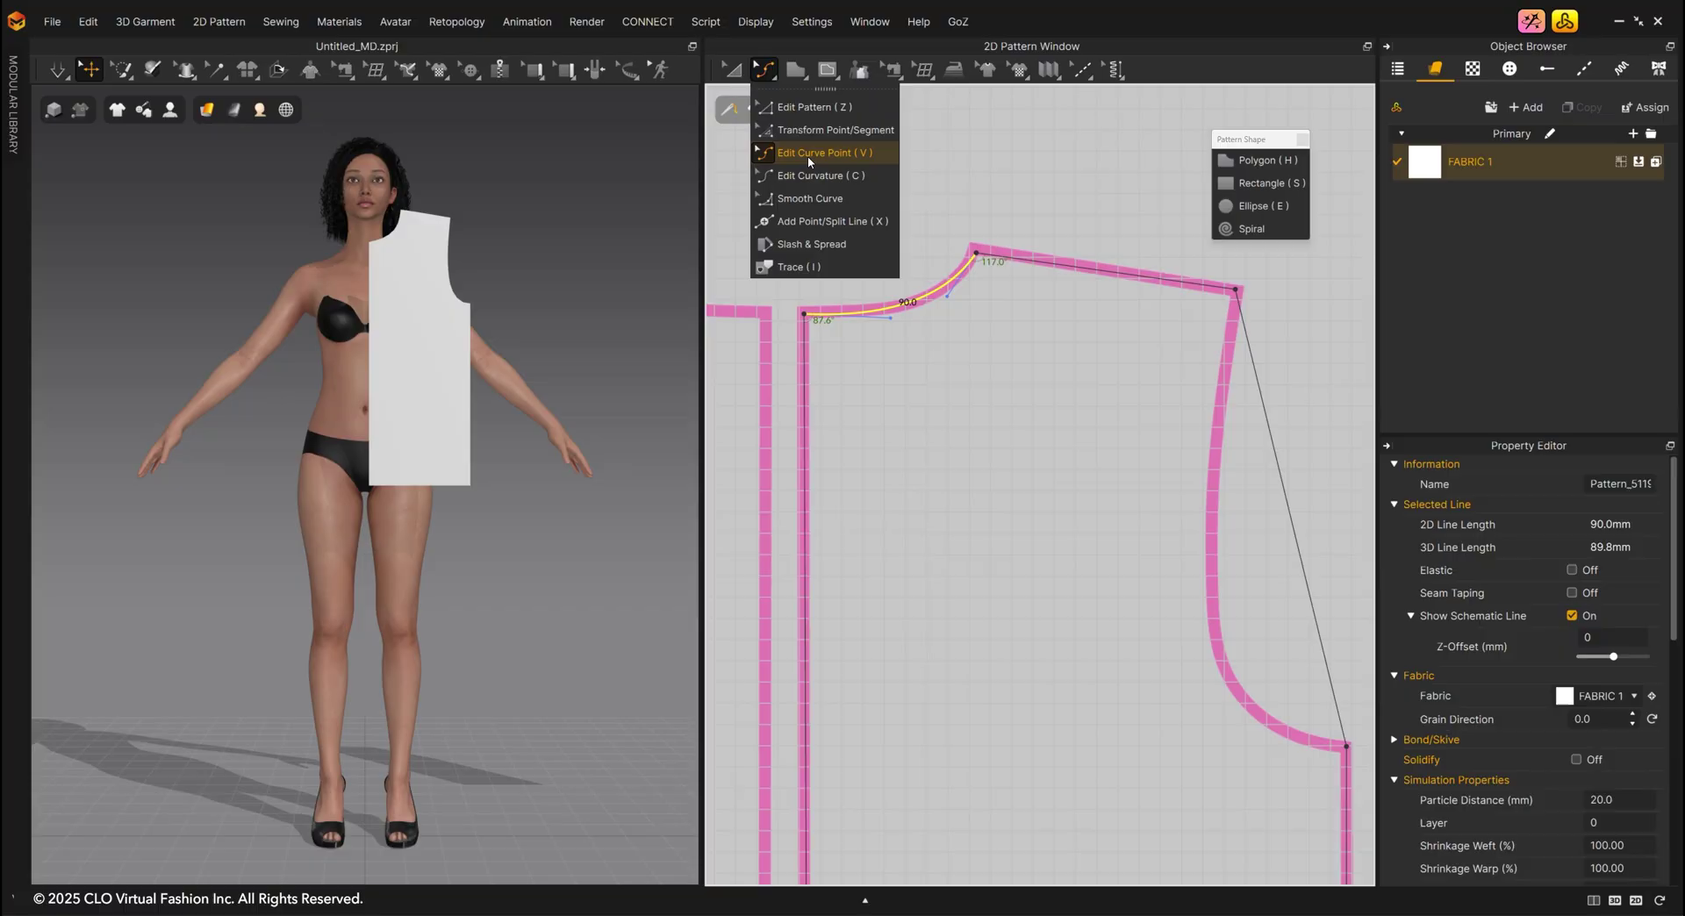
Curve the straight armhole along the pink reference outline down to the underarm, then view all pieces.
{"action": "scroll", "coordinate": [1140, 421], "scroll_direction": "up", "scroll_amount": 2}
{"action": "mouse_move", "coordinate": [1211, 425]}
{"action": "left_mouse_down"}
{"action": "mouse_move", "coordinate": [1145, 421]}
{"action": "mouse_move", "coordinate": [1150, 311]}
{"action": "left_mouse_up"}
{"action": "left_click_drag", "start_coordinate": [1158, 434], "coordinate": [1127, 490]}
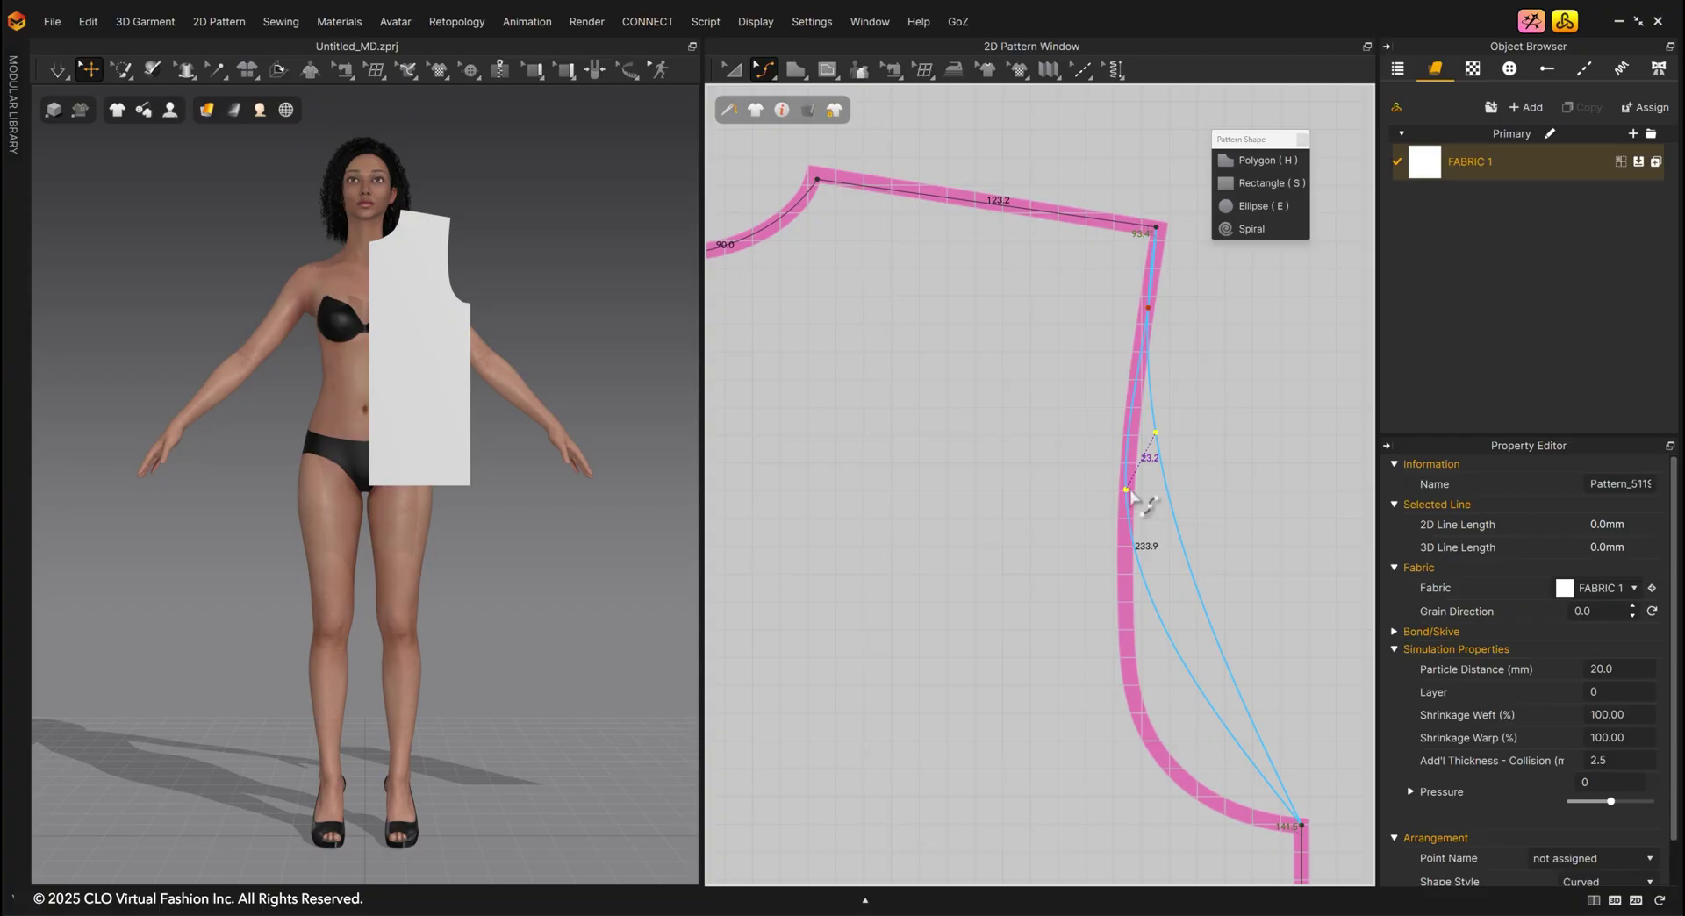
{"action": "left_click_drag", "start_coordinate": [1163, 639], "coordinate": [1137, 689]}
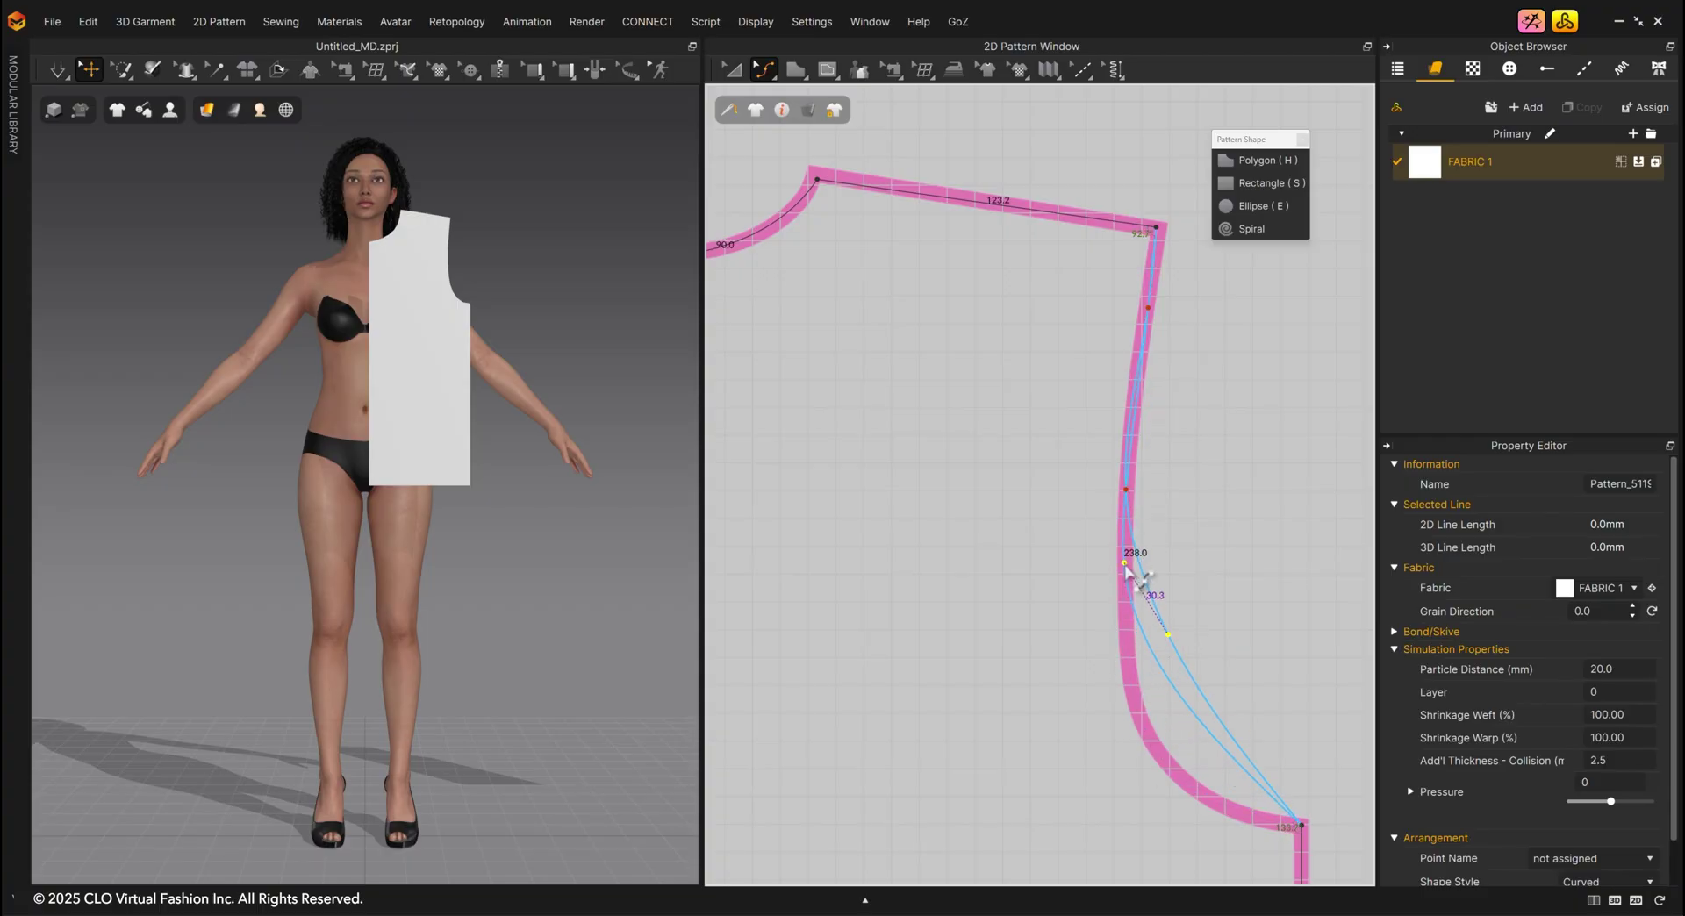
{"action": "left_click_drag", "start_coordinate": [1137, 688], "coordinate": [1125, 568]}
{"action": "left_click_drag", "start_coordinate": [1168, 669], "coordinate": [1145, 722]}
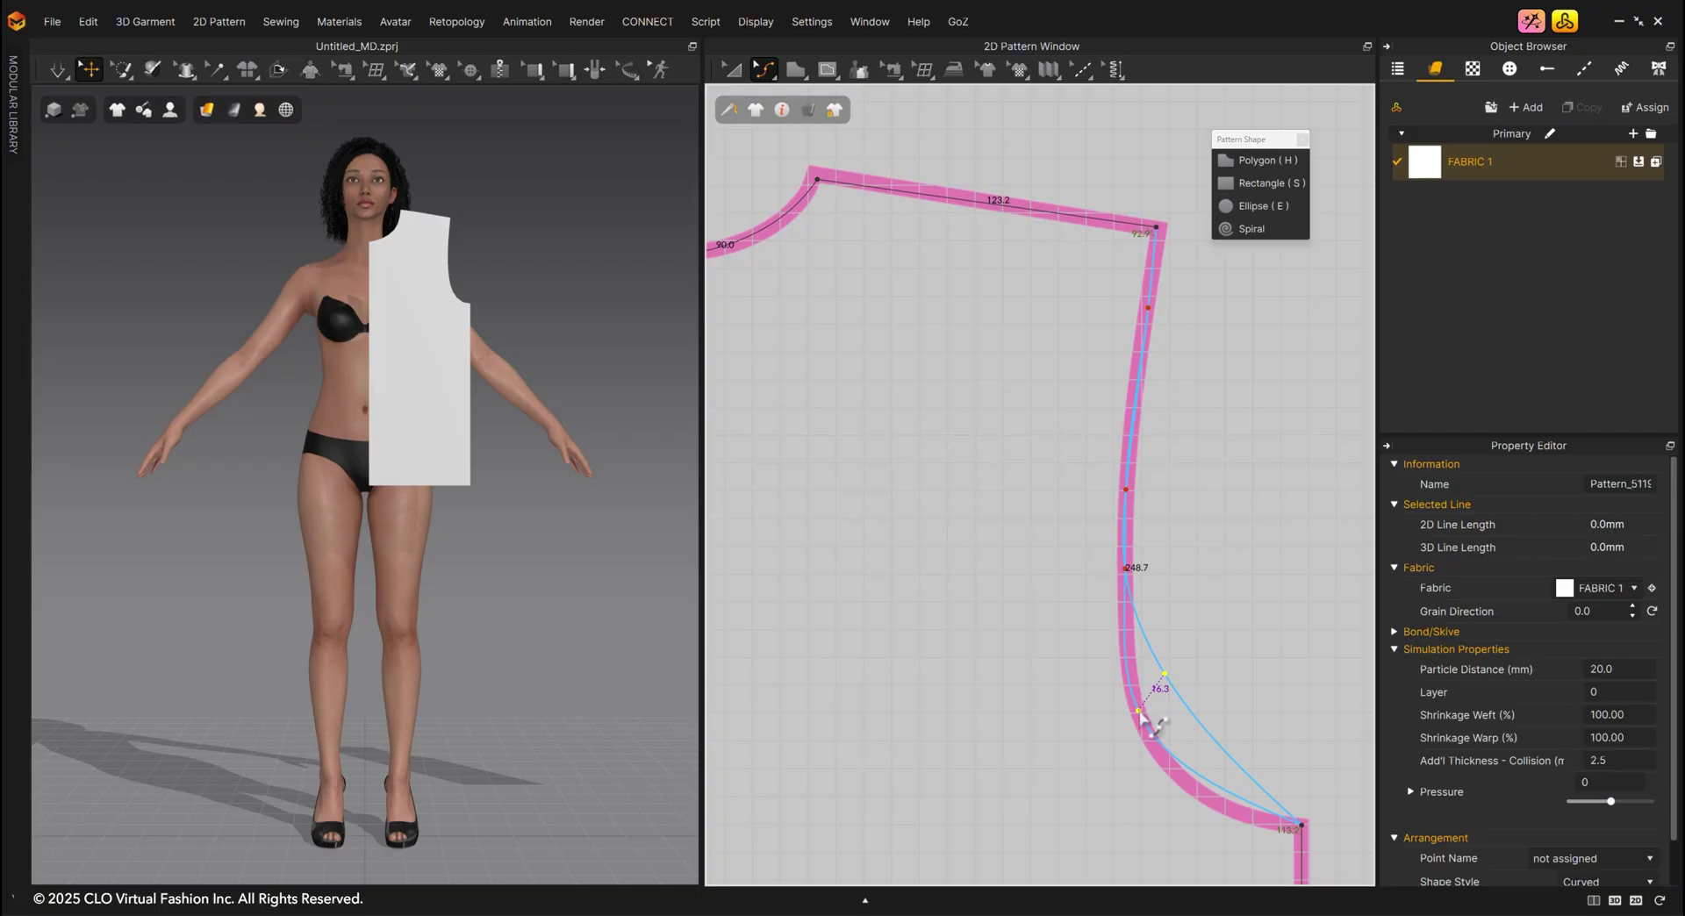
{"action": "middle_click_drag", "start_coordinate": [1192, 725], "coordinate": [1134, 628]}
{"action": "left_click_drag", "start_coordinate": [1165, 698], "coordinate": [1151, 702]}
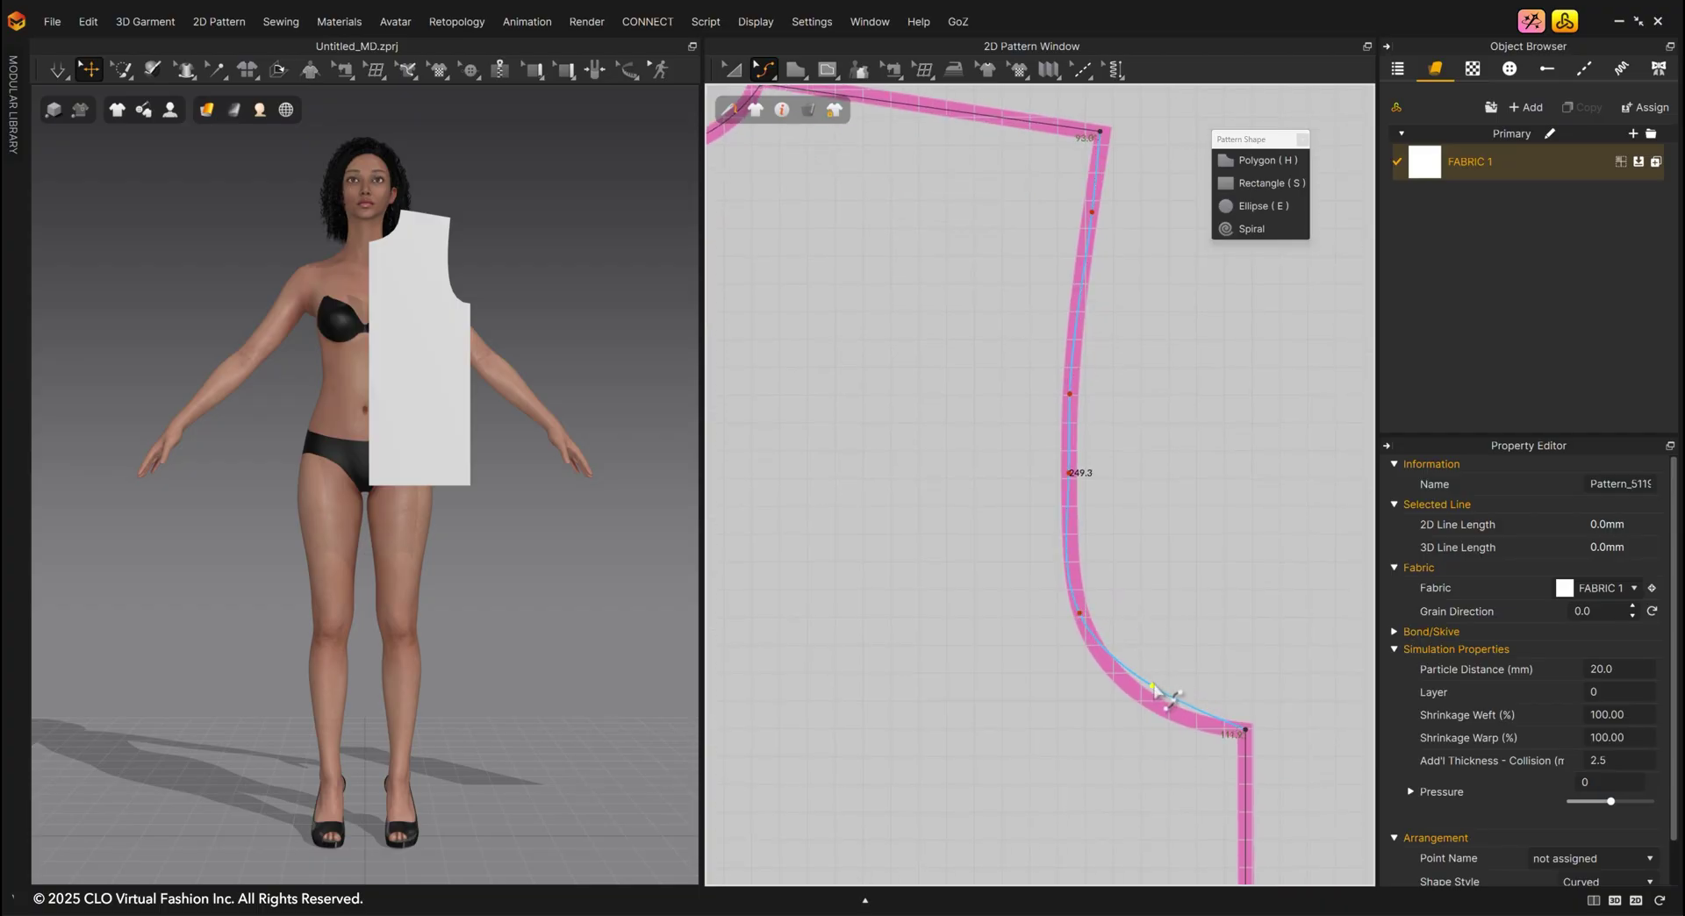
{"action": "scroll", "coordinate": [1153, 706], "scroll_direction": "up", "scroll_amount": 2}
{"action": "scroll", "coordinate": [1158, 688], "scroll_direction": "down", "scroll_amount": 3}
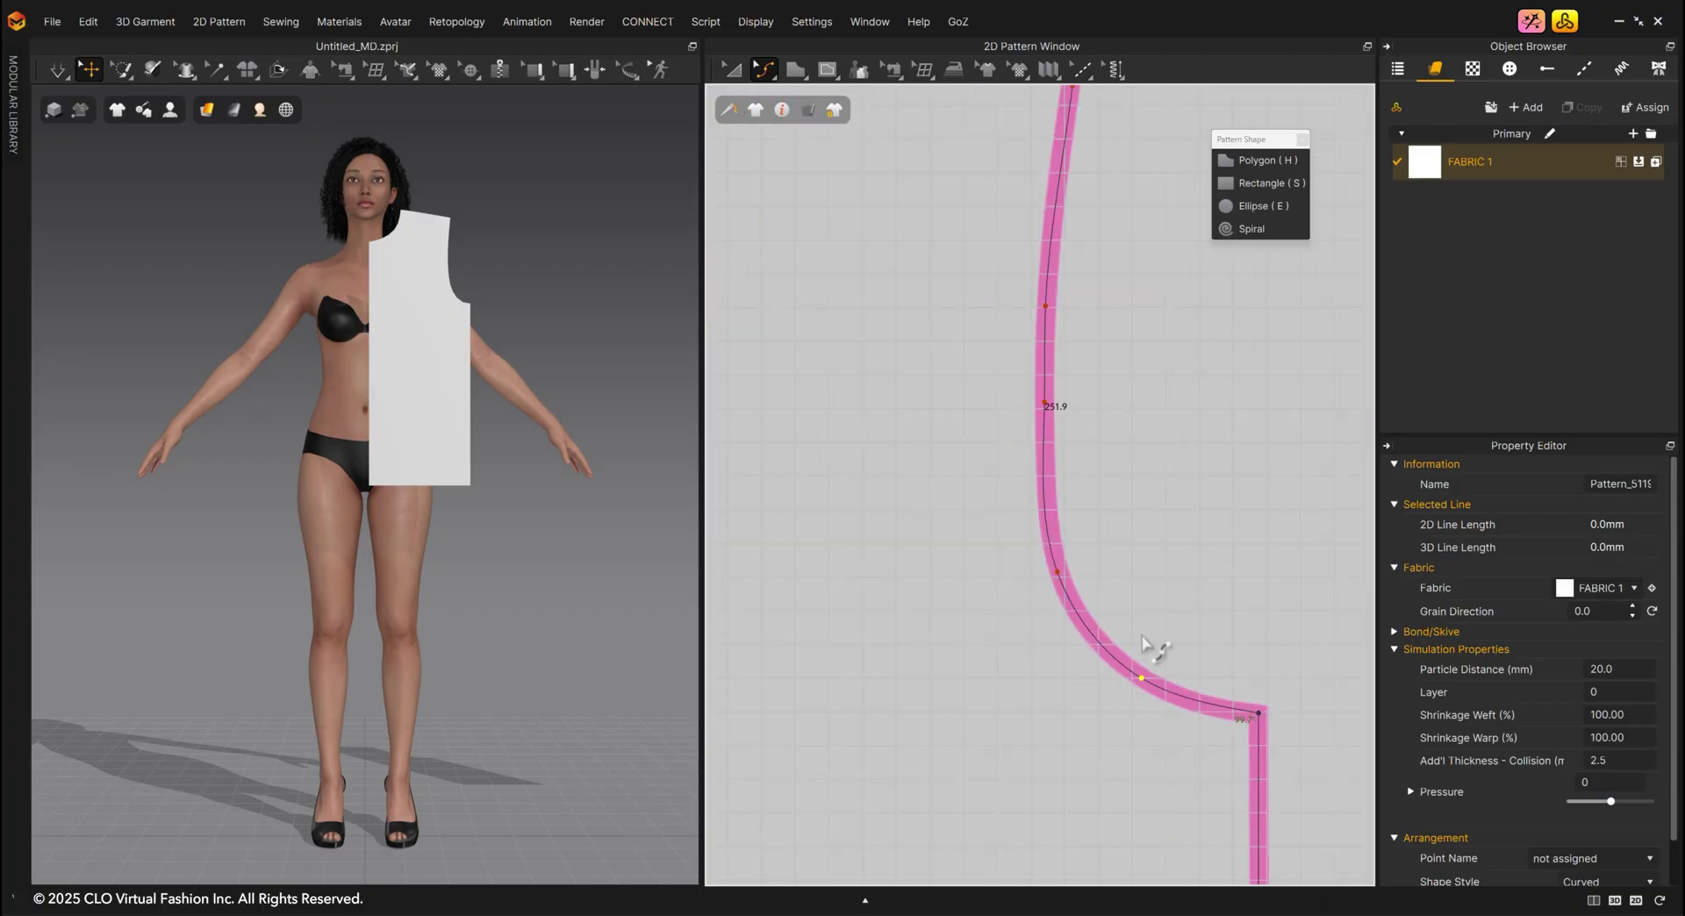
{"action": "scroll", "coordinate": [1155, 654], "scroll_direction": "down", "scroll_amount": 3}
{"action": "middle_click_drag", "start_coordinate": [1124, 681], "coordinate": [1091, 505]}
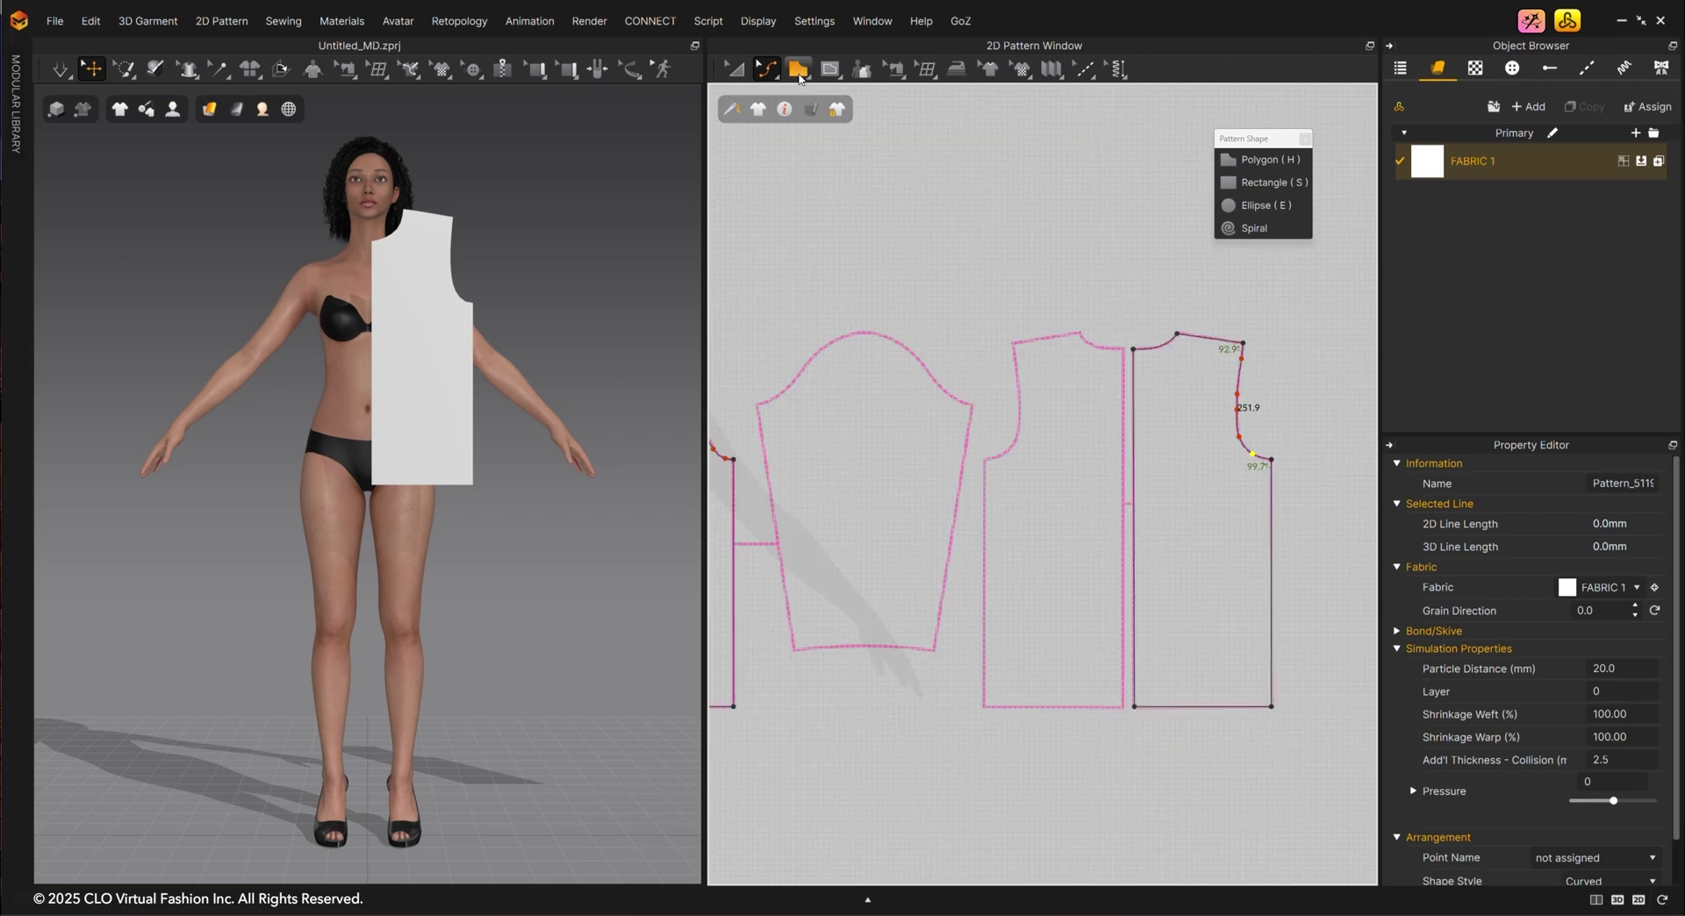
Select the Polygon tool and bring the background sleeve outline into view.
{"action": "left_click", "coordinate": [800, 78]}
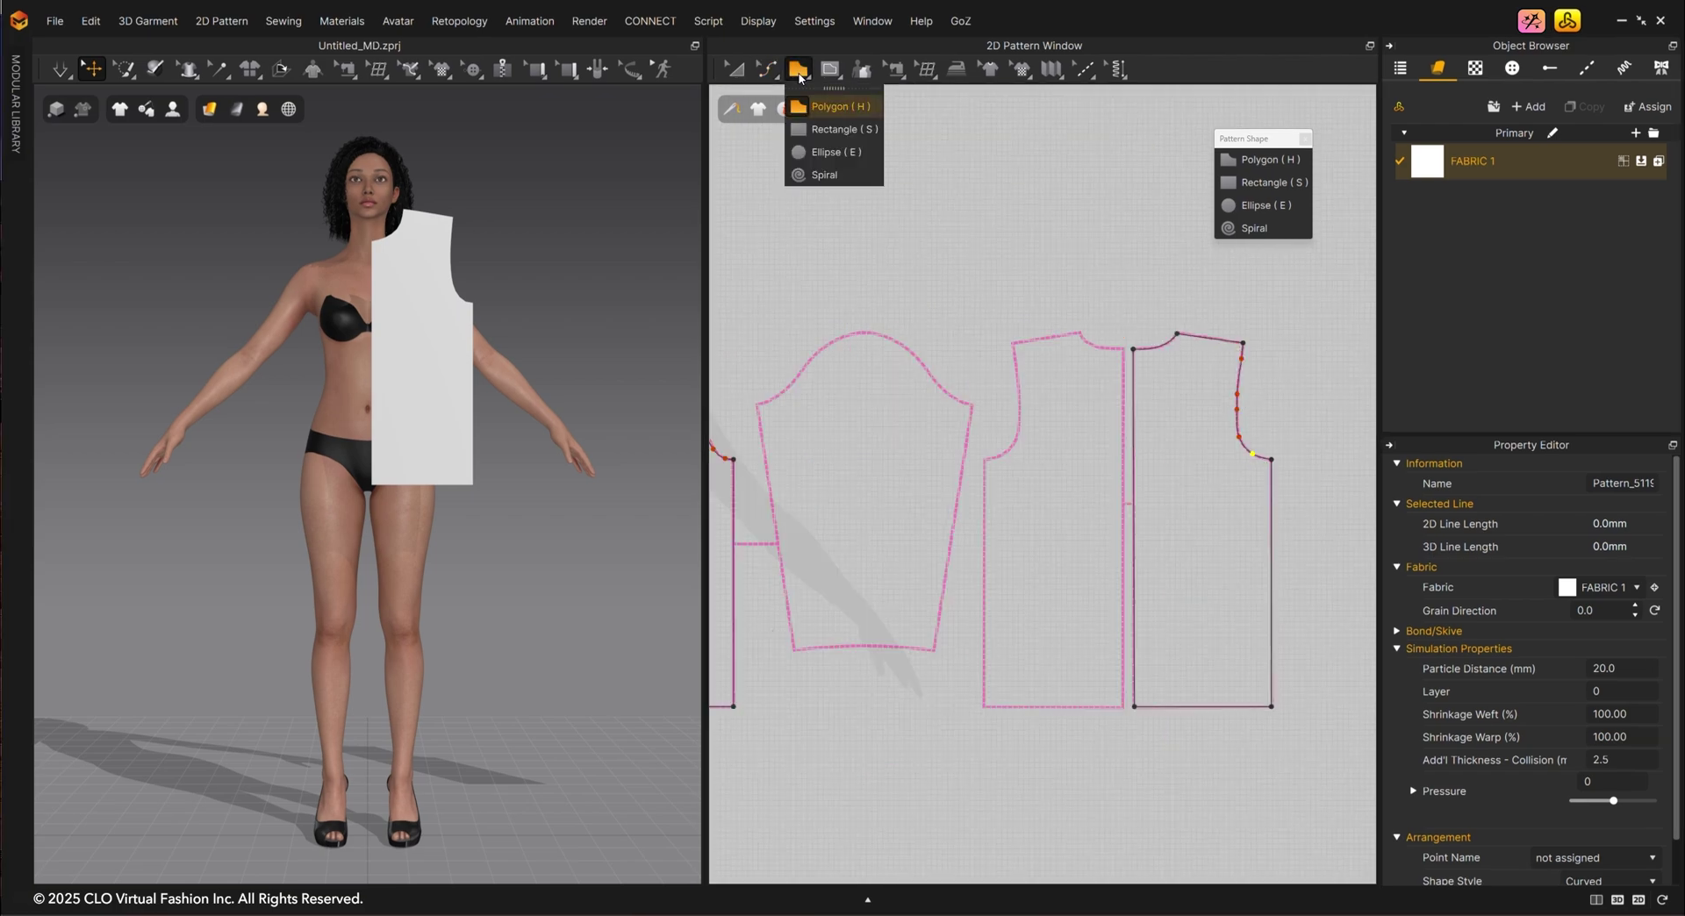
{"action": "left_click", "coordinate": [805, 150]}
{"action": "middle_click_drag", "start_coordinate": [884, 463], "coordinate": [1104, 465]}
{"action": "scroll", "coordinate": [1114, 478], "scroll_direction": "up", "scroll_amount": 2}
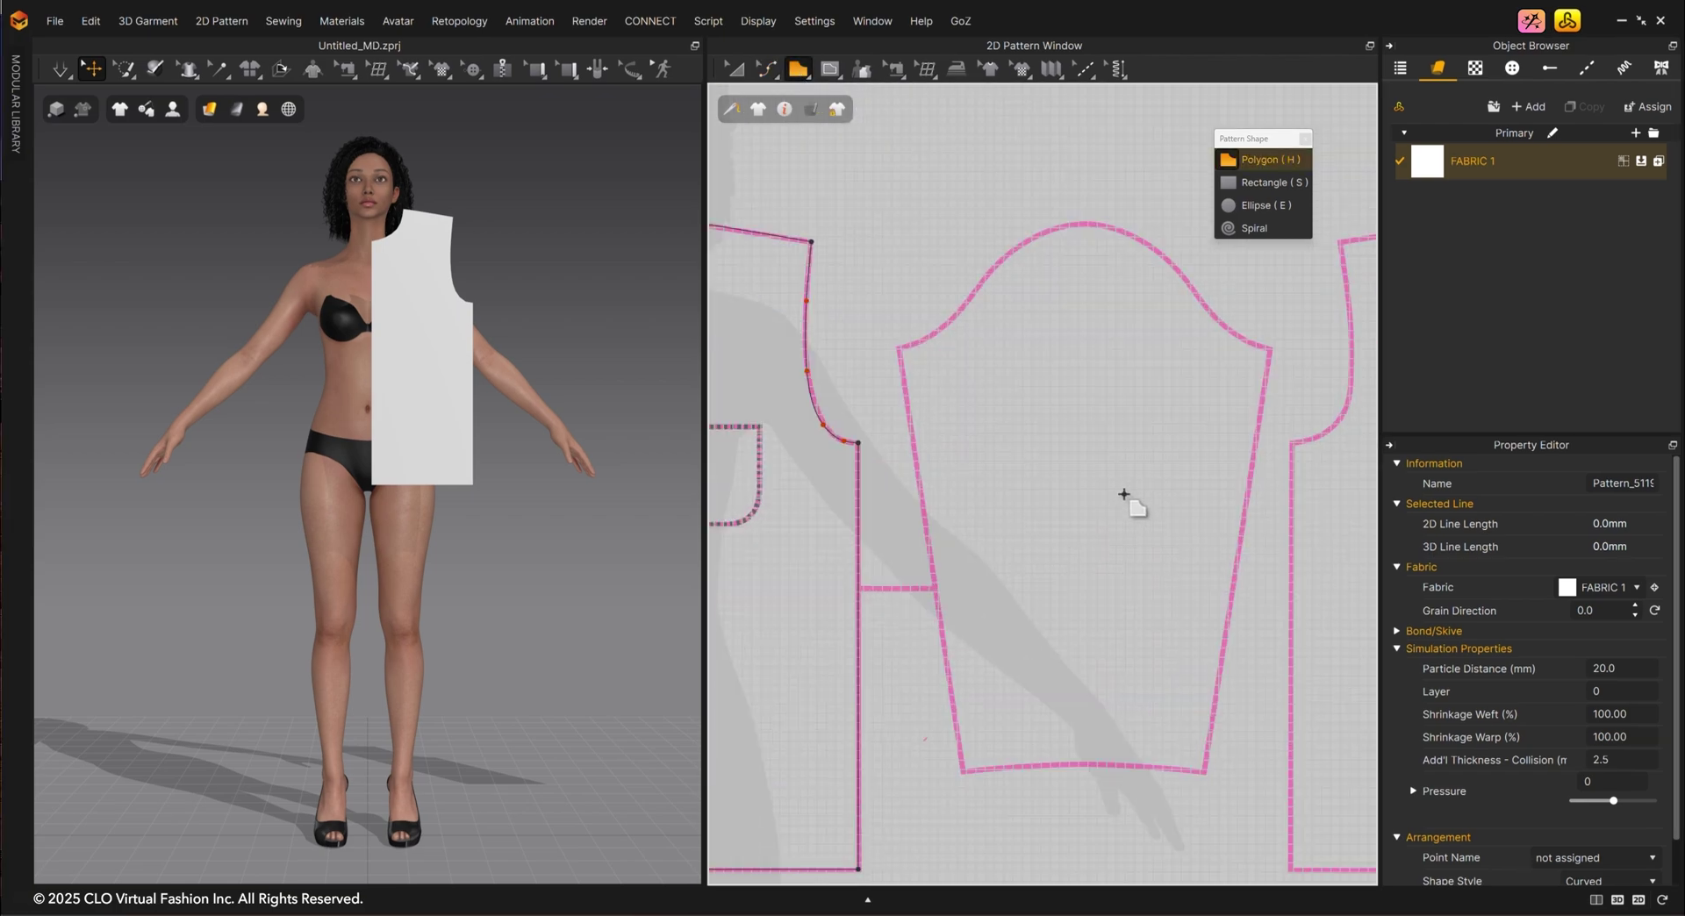
{"action": "scroll", "coordinate": [1103, 520], "scroll_direction": "down", "scroll_amount": 1}
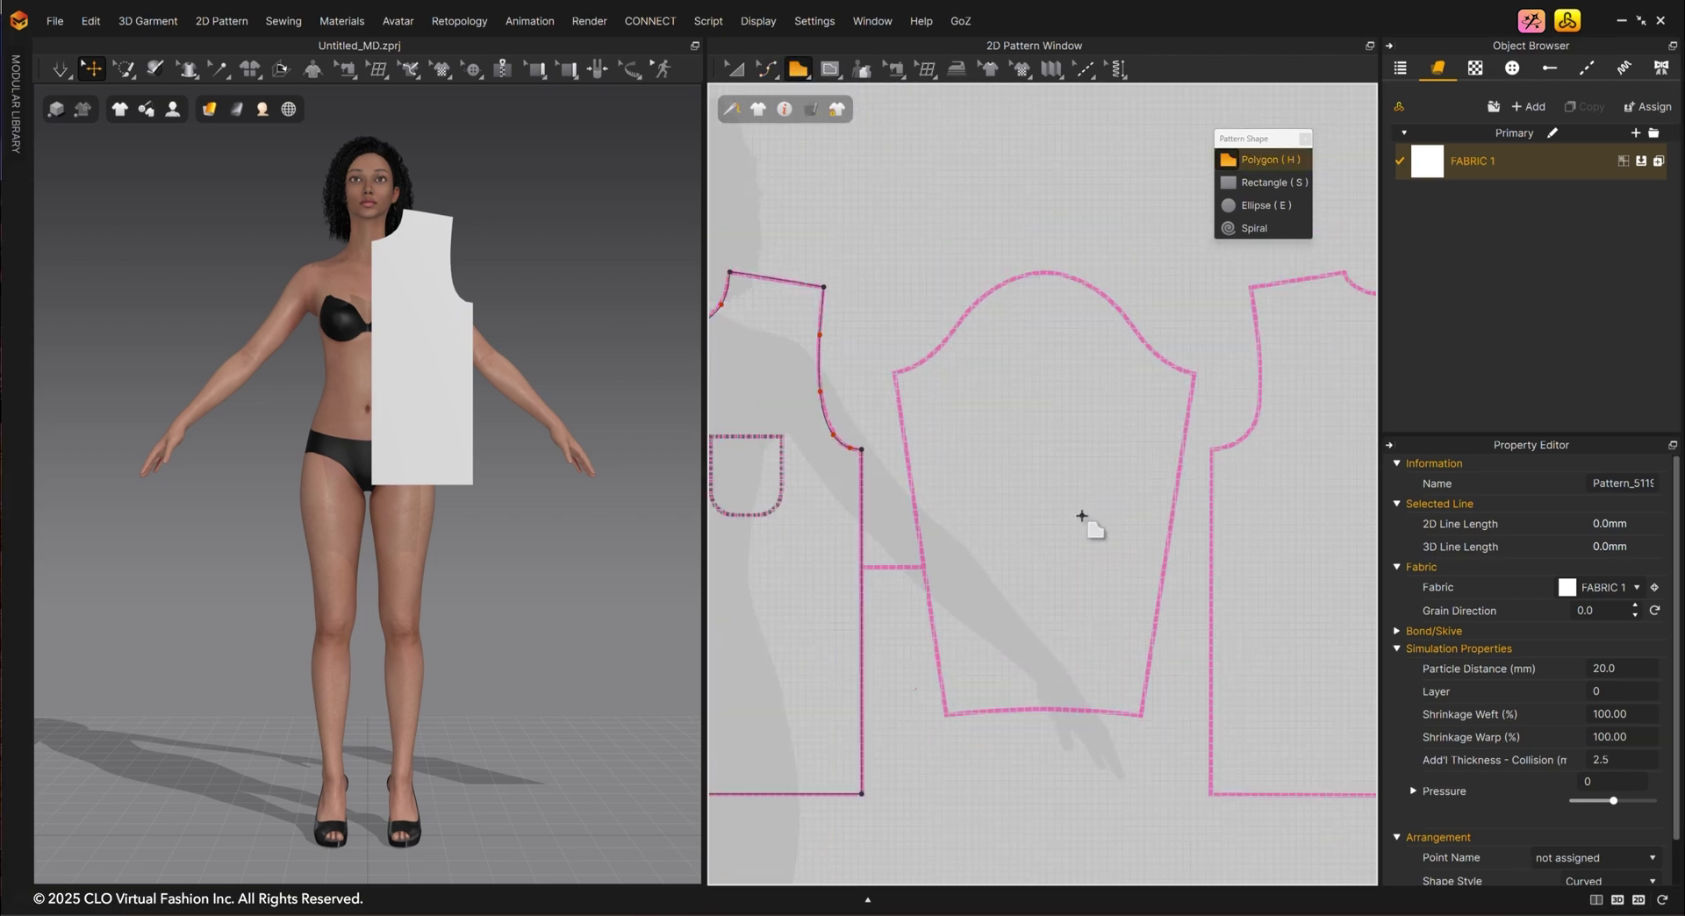
{"action": "scroll", "coordinate": [950, 716], "scroll_direction": "up", "scroll_amount": 2}
Trace from the sleeve's lower corner past the underarm and along the curved cap to its top.
{"action": "left_click", "coordinate": [944, 714]}
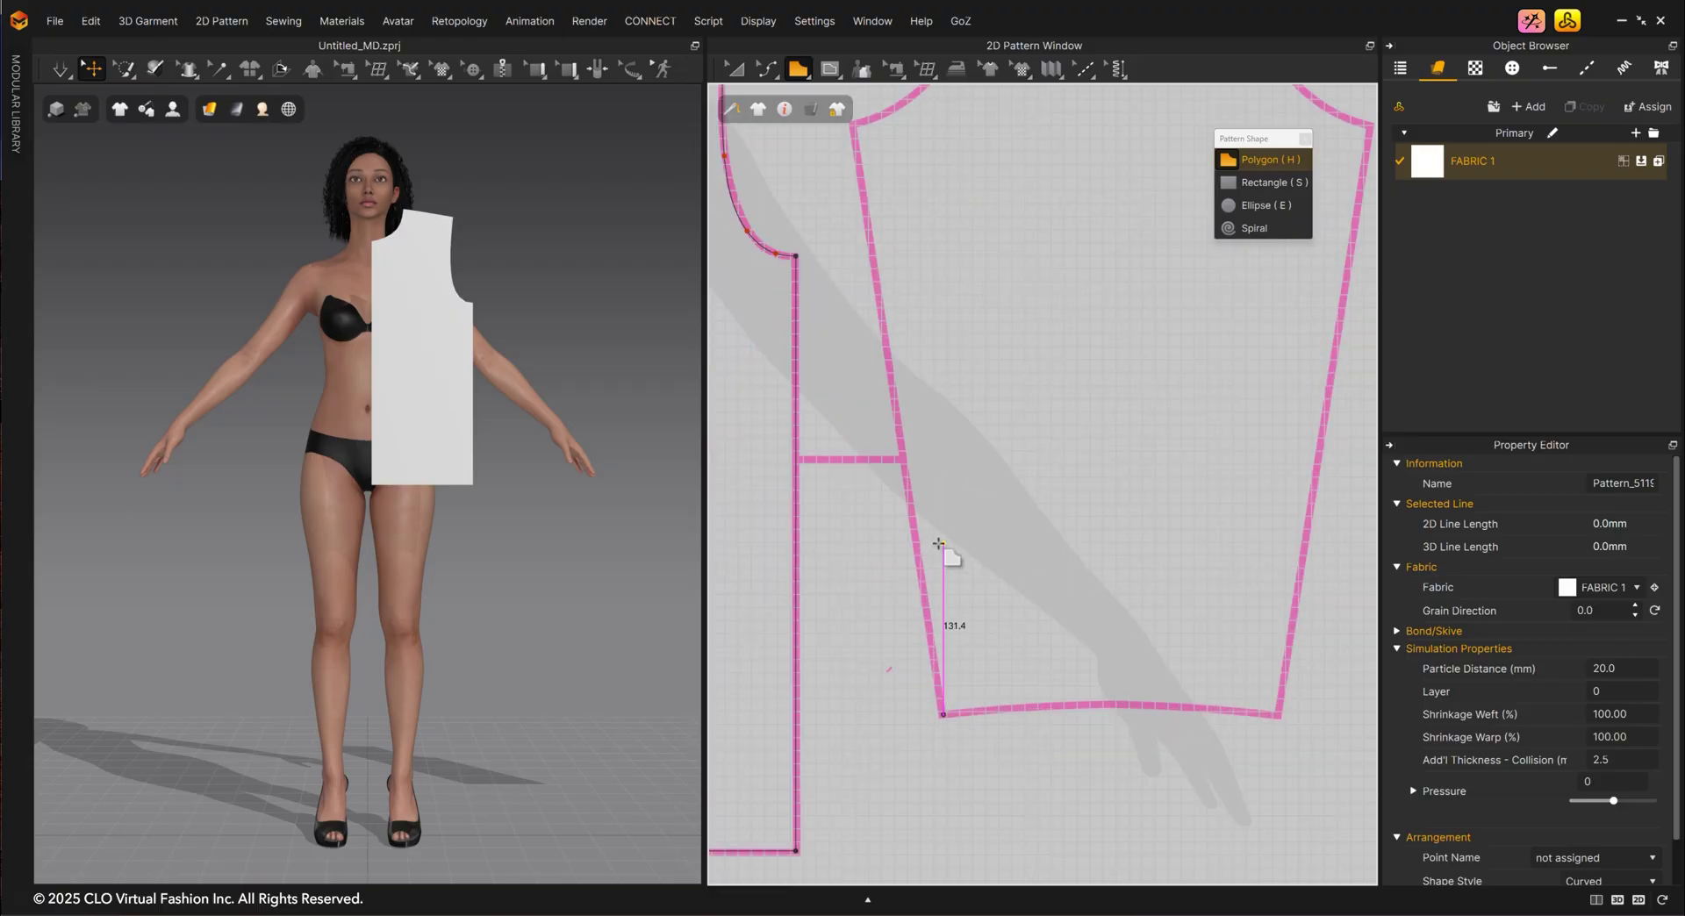
{"action": "middle_click_drag", "start_coordinate": [935, 492], "coordinate": [912, 717]}
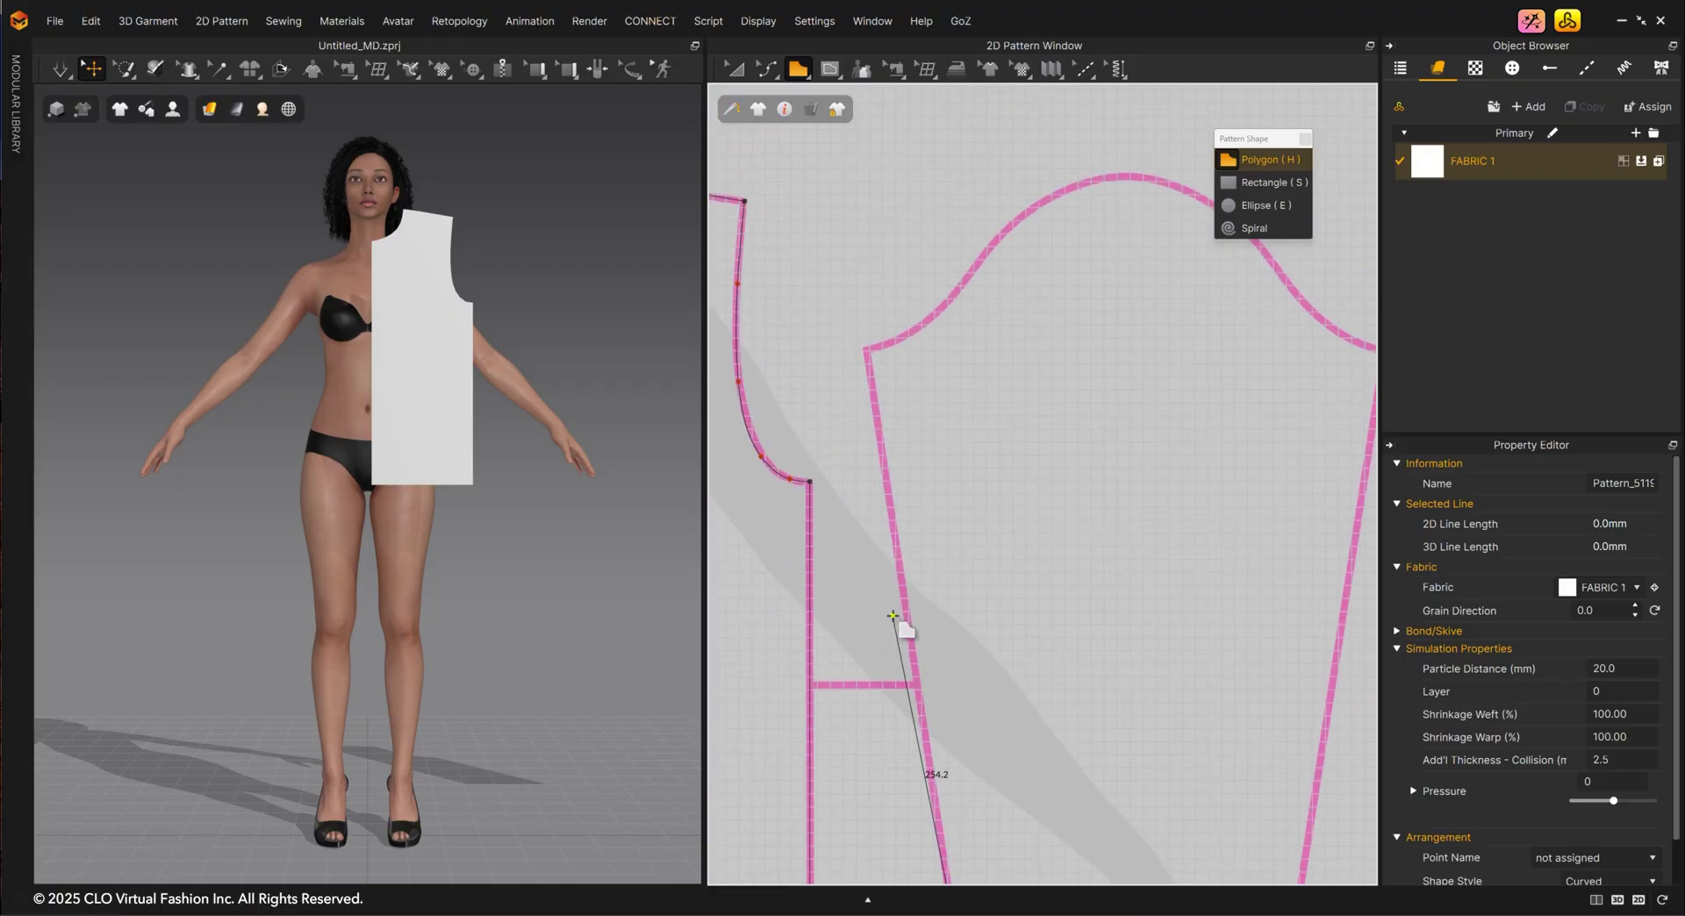
{"action": "left_click", "coordinate": [867, 351]}
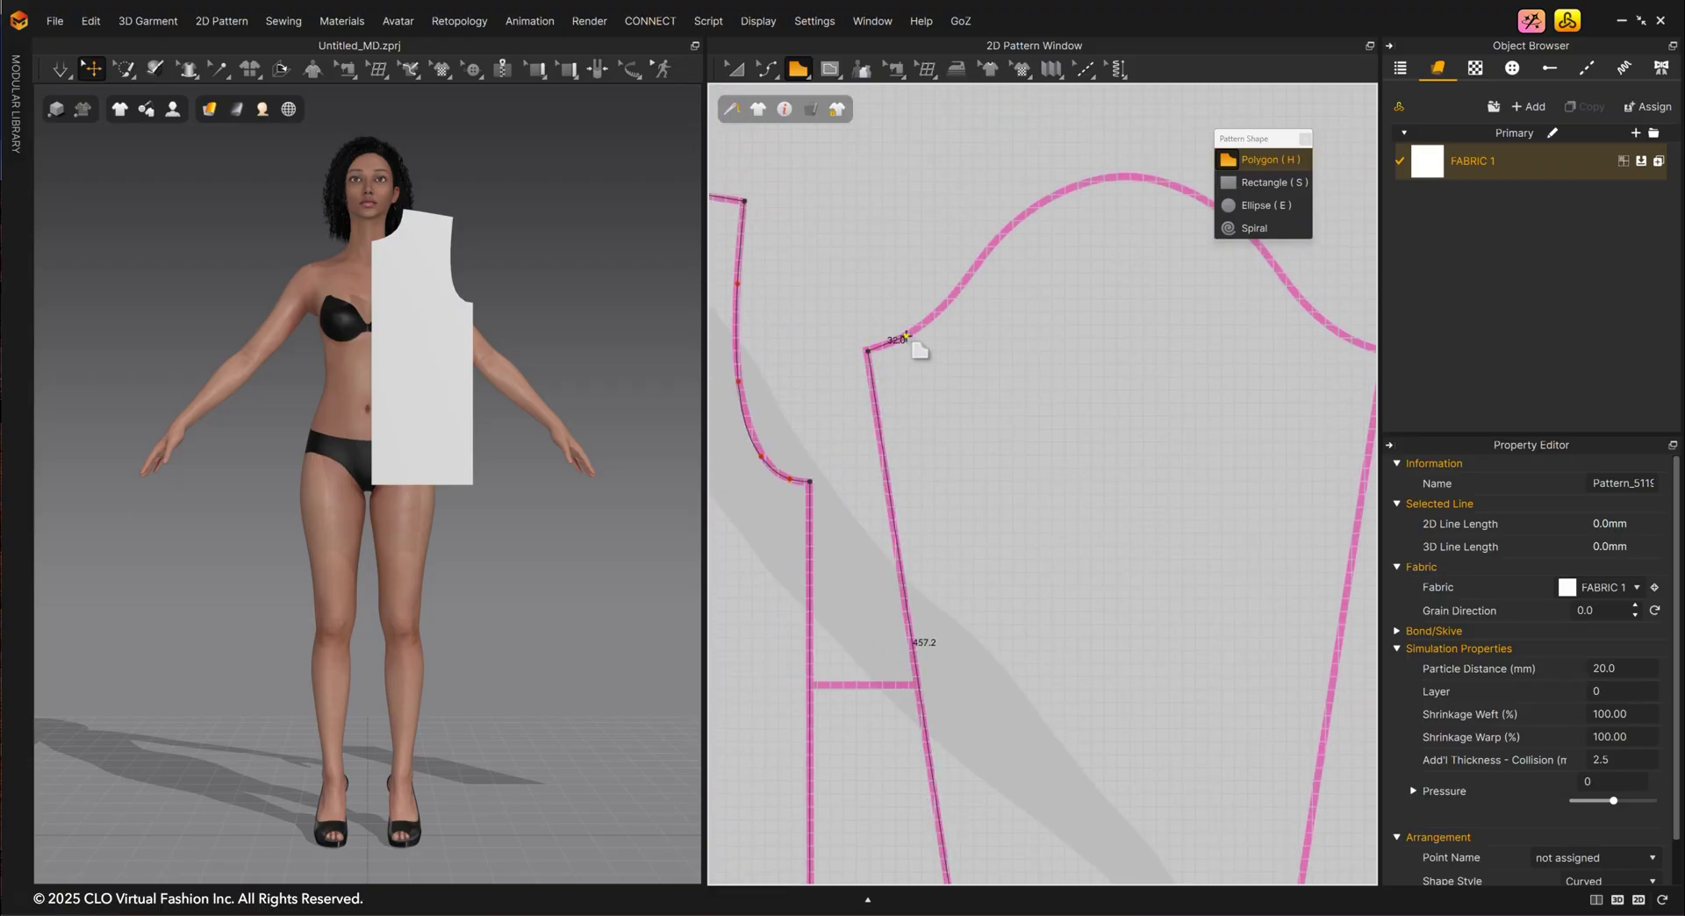
{"action": "left_click", "coordinate": [957, 289], "text": "ctrl"}
{"action": "left_click", "coordinate": [1013, 221], "text": "ctrl"}
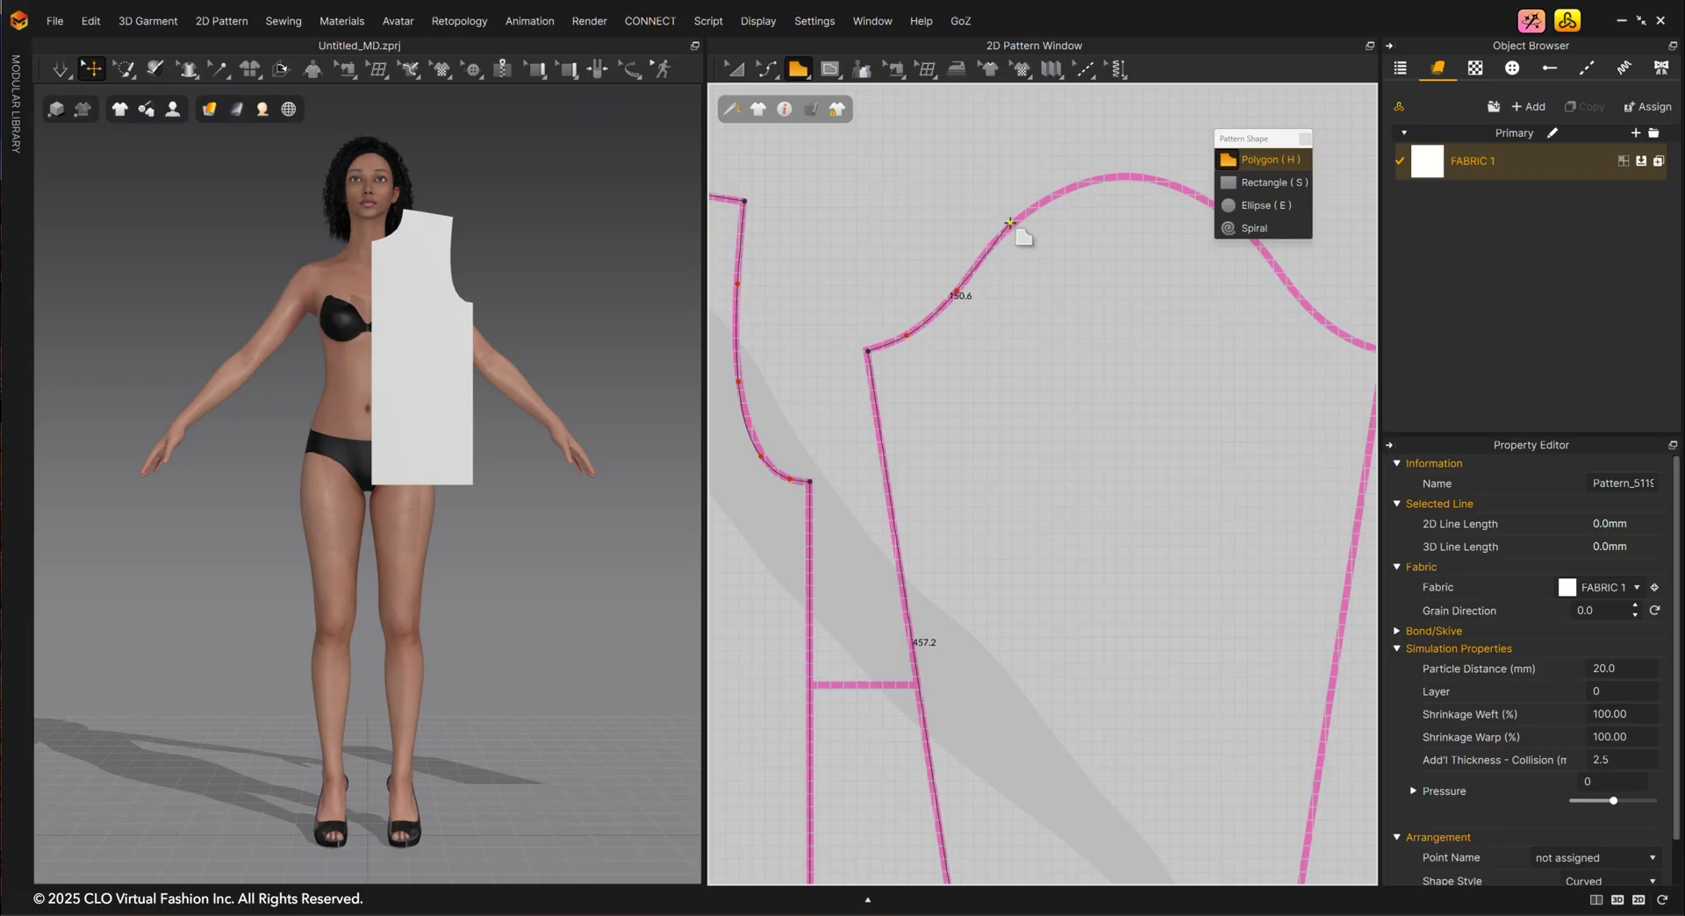
{"action": "left_click", "coordinate": [1073, 187], "text": "ctrl"}
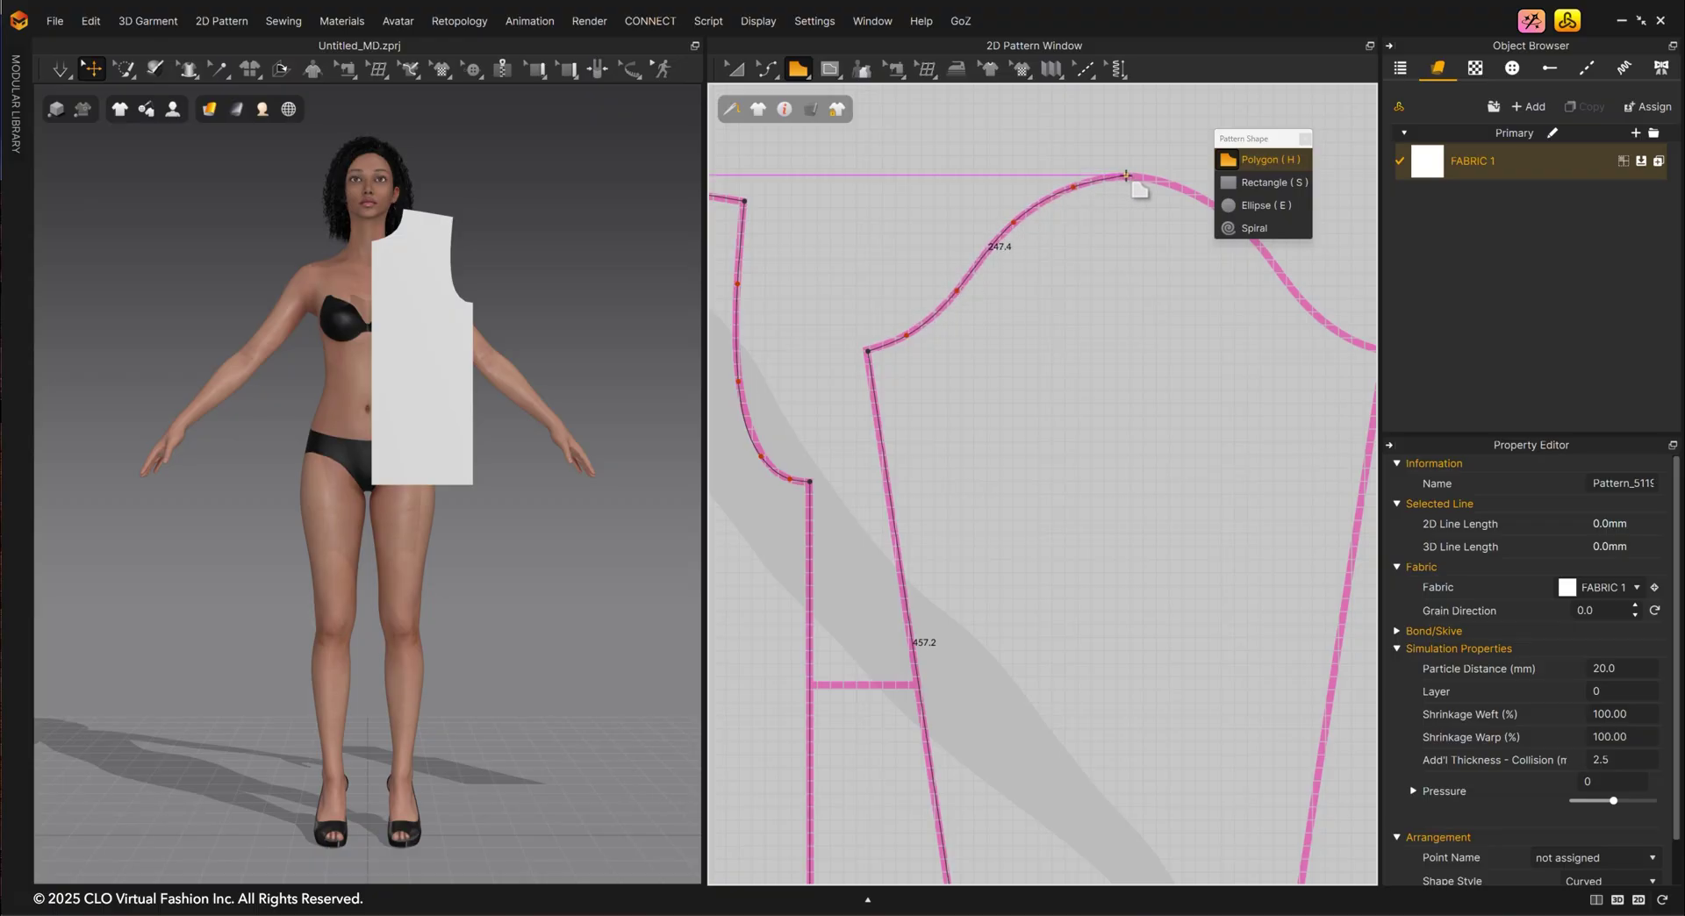
{"action": "left_click", "coordinate": [1120, 175]}
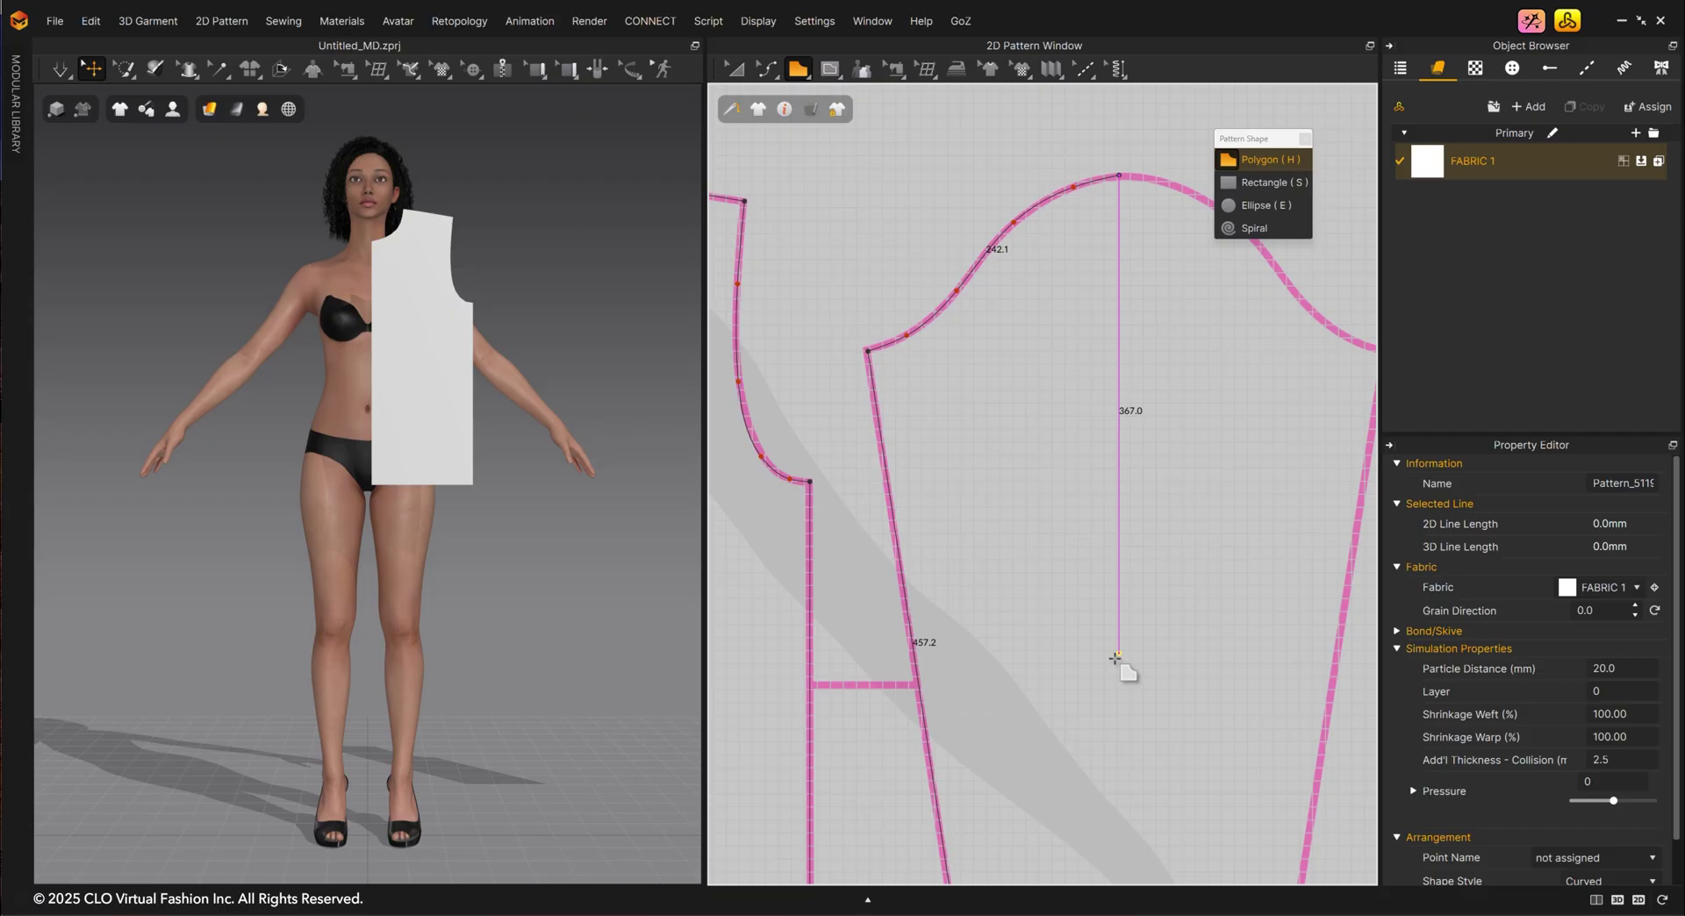
Add the centre-line hem corner and a curved hem point, closing the half-sleeve pattern.
{"action": "middle_click_drag", "start_coordinate": [1118, 669], "coordinate": [1005, 331]}
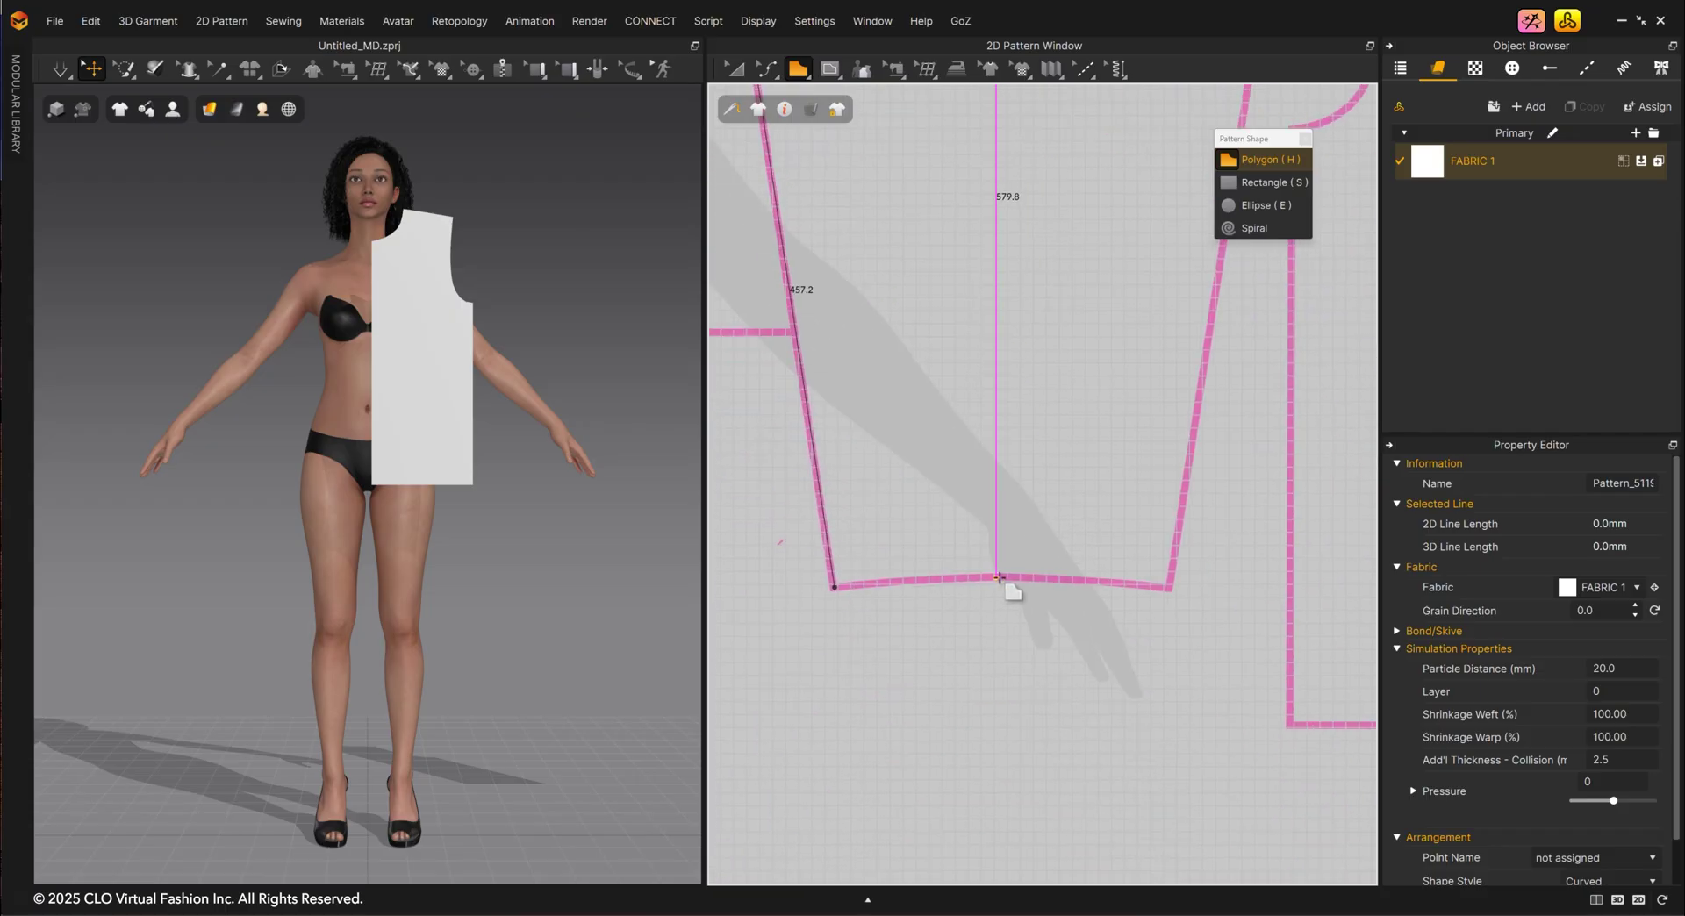
{"action": "left_click", "coordinate": [998, 576]}
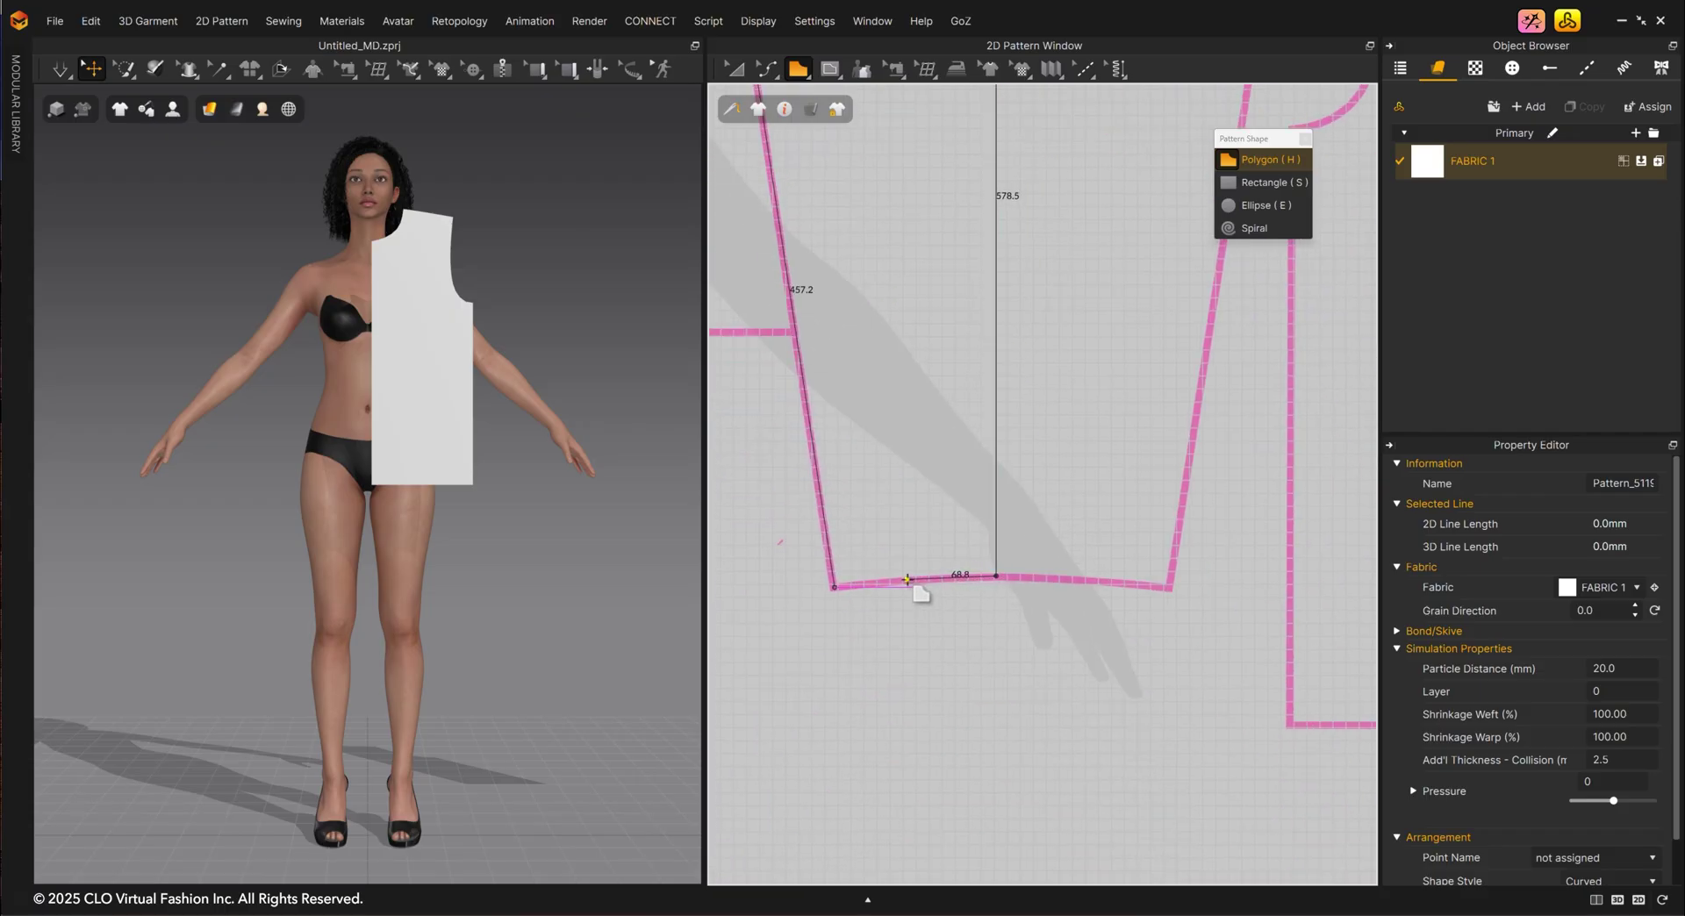
{"action": "left_click", "coordinate": [907, 580], "text": "ctrl"}
{"action": "left_click", "coordinate": [835, 586]}
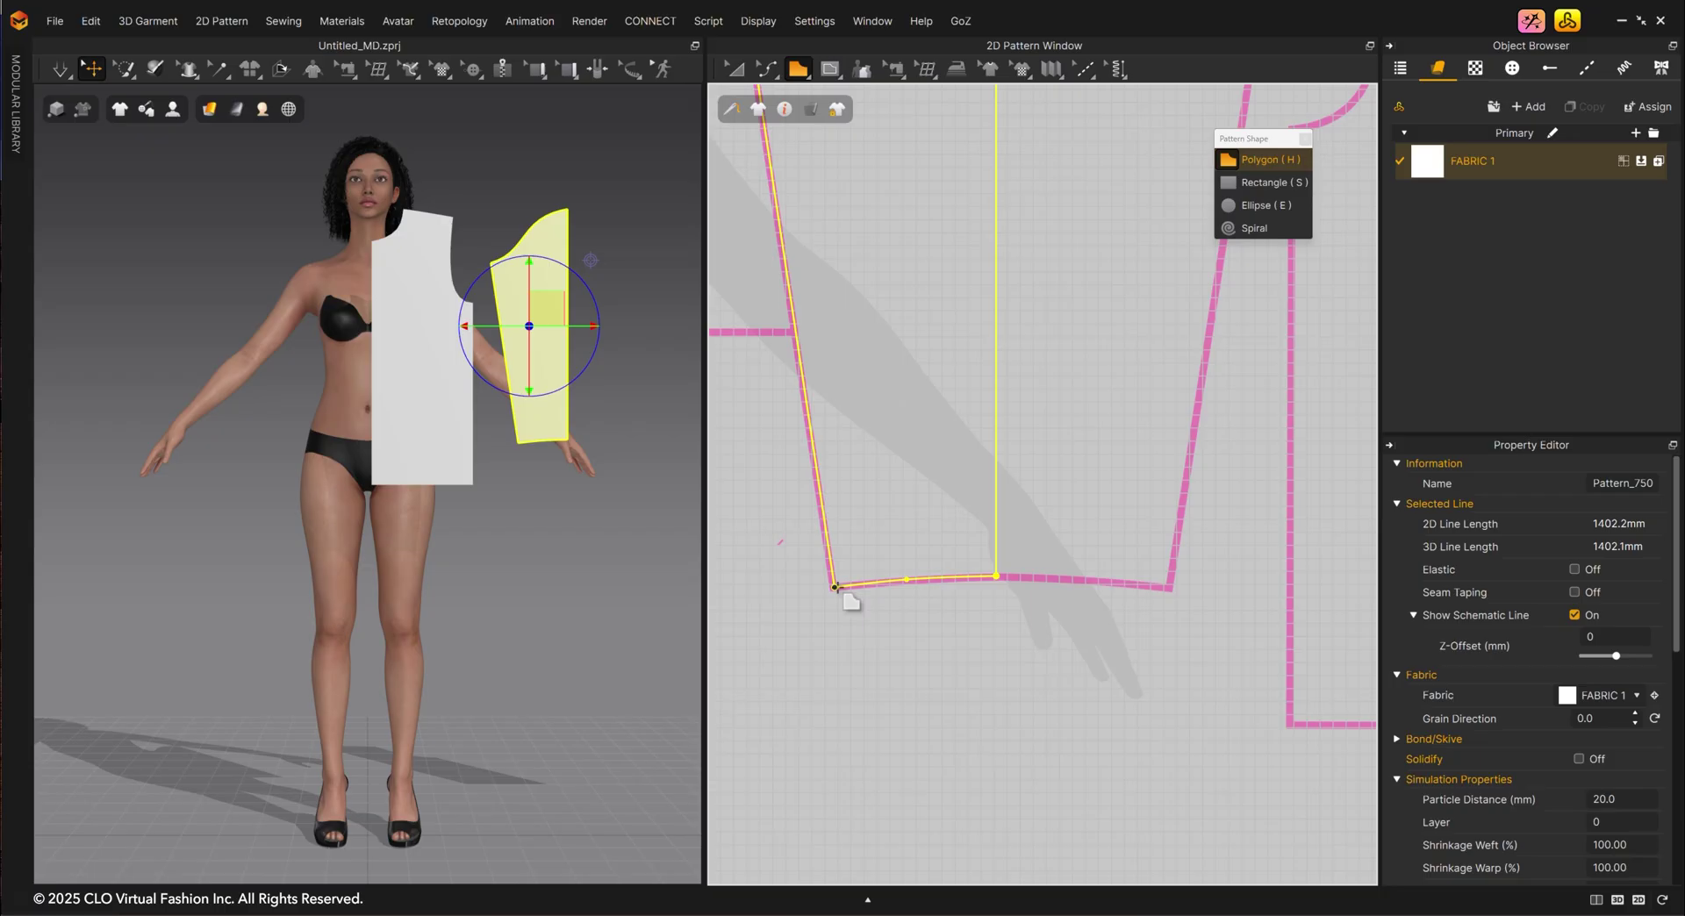
{"action": "scroll", "coordinate": [834, 587], "scroll_direction": "up", "scroll_amount": 2}
{"action": "middle_click_drag", "start_coordinate": [835, 588], "coordinate": [948, 377]}
{"action": "scroll", "coordinate": [992, 322], "scroll_direction": "down", "scroll_amount": 2}
{"action": "scroll", "coordinate": [992, 322], "scroll_direction": "down", "scroll_amount": 2}
{"action": "middle_click_drag", "start_coordinate": [992, 322], "coordinate": [987, 680]}
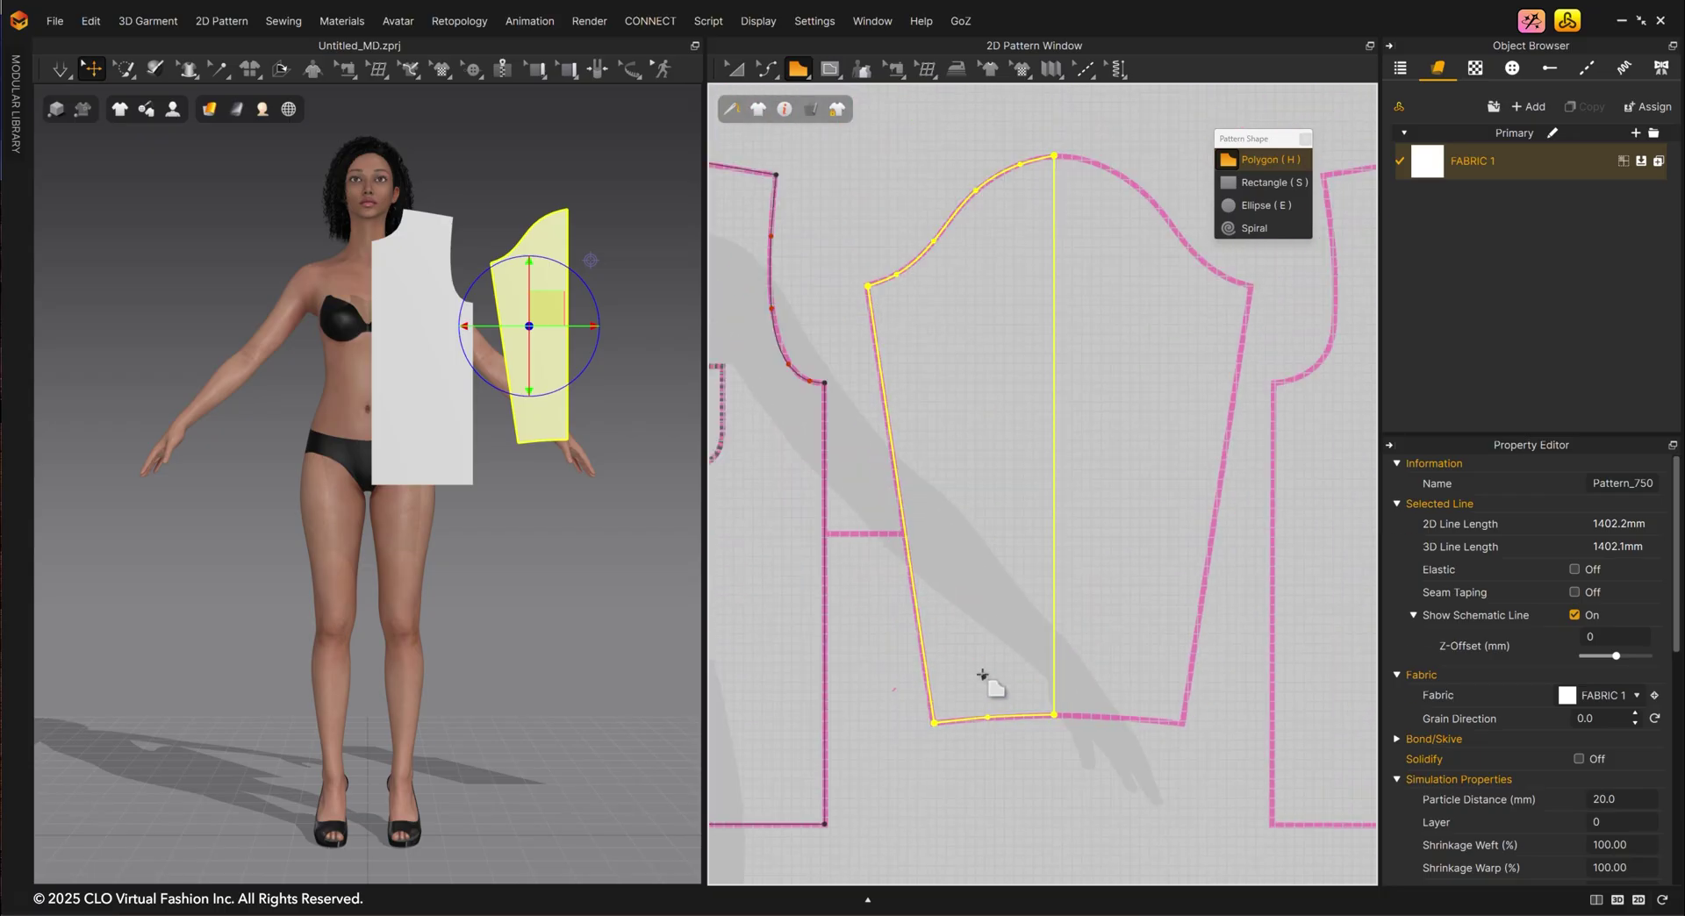
Apply Unfold Symmetric Editing (with Sewing) to the sleeve's centre line using Edit Pattern.
{"action": "left_click", "coordinate": [764, 74]}
{"action": "left_click", "coordinate": [790, 91]}
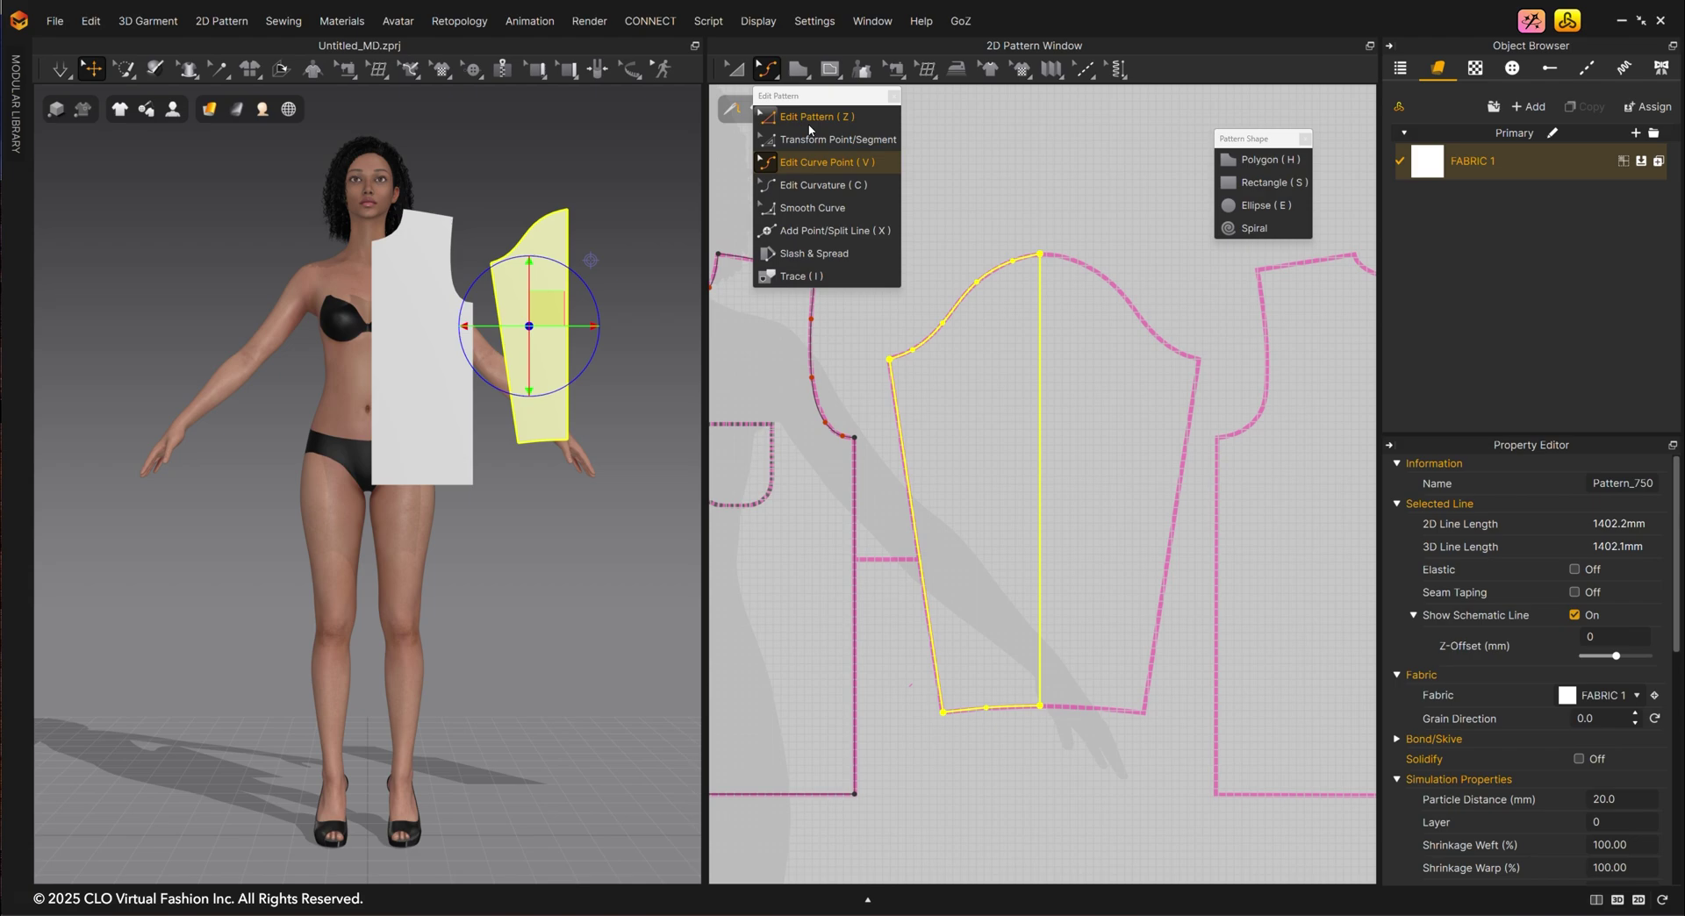
{"action": "left_click", "coordinate": [809, 126]}
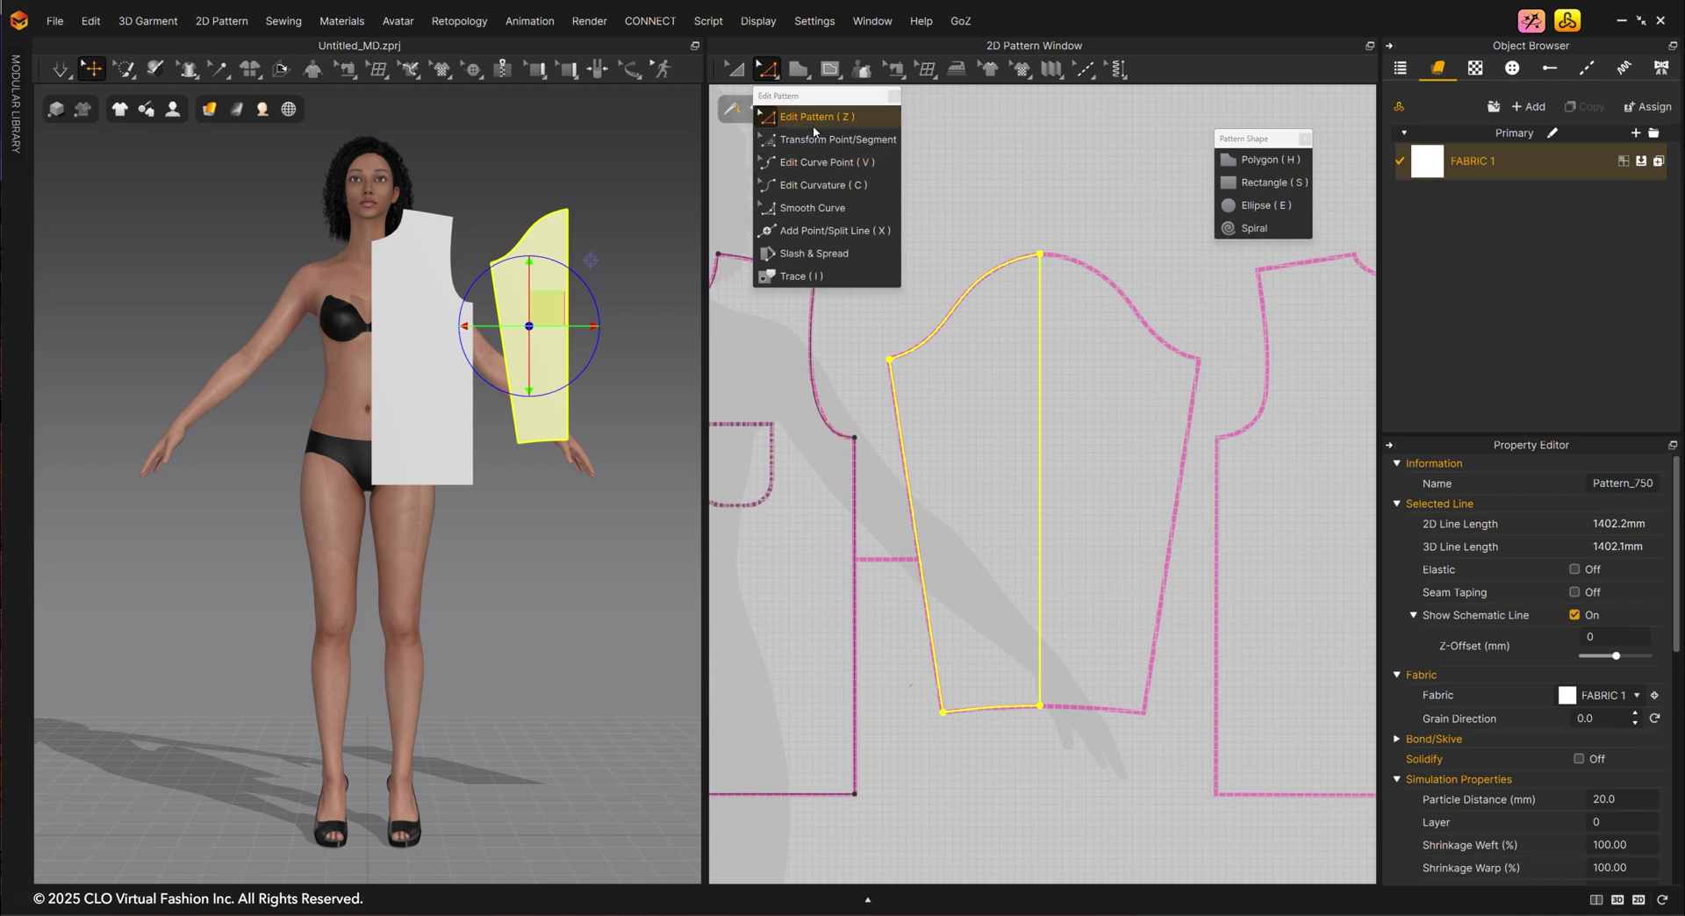
{"action": "left_click", "coordinate": [1038, 383]}
{"action": "right_click", "coordinate": [1038, 381]}
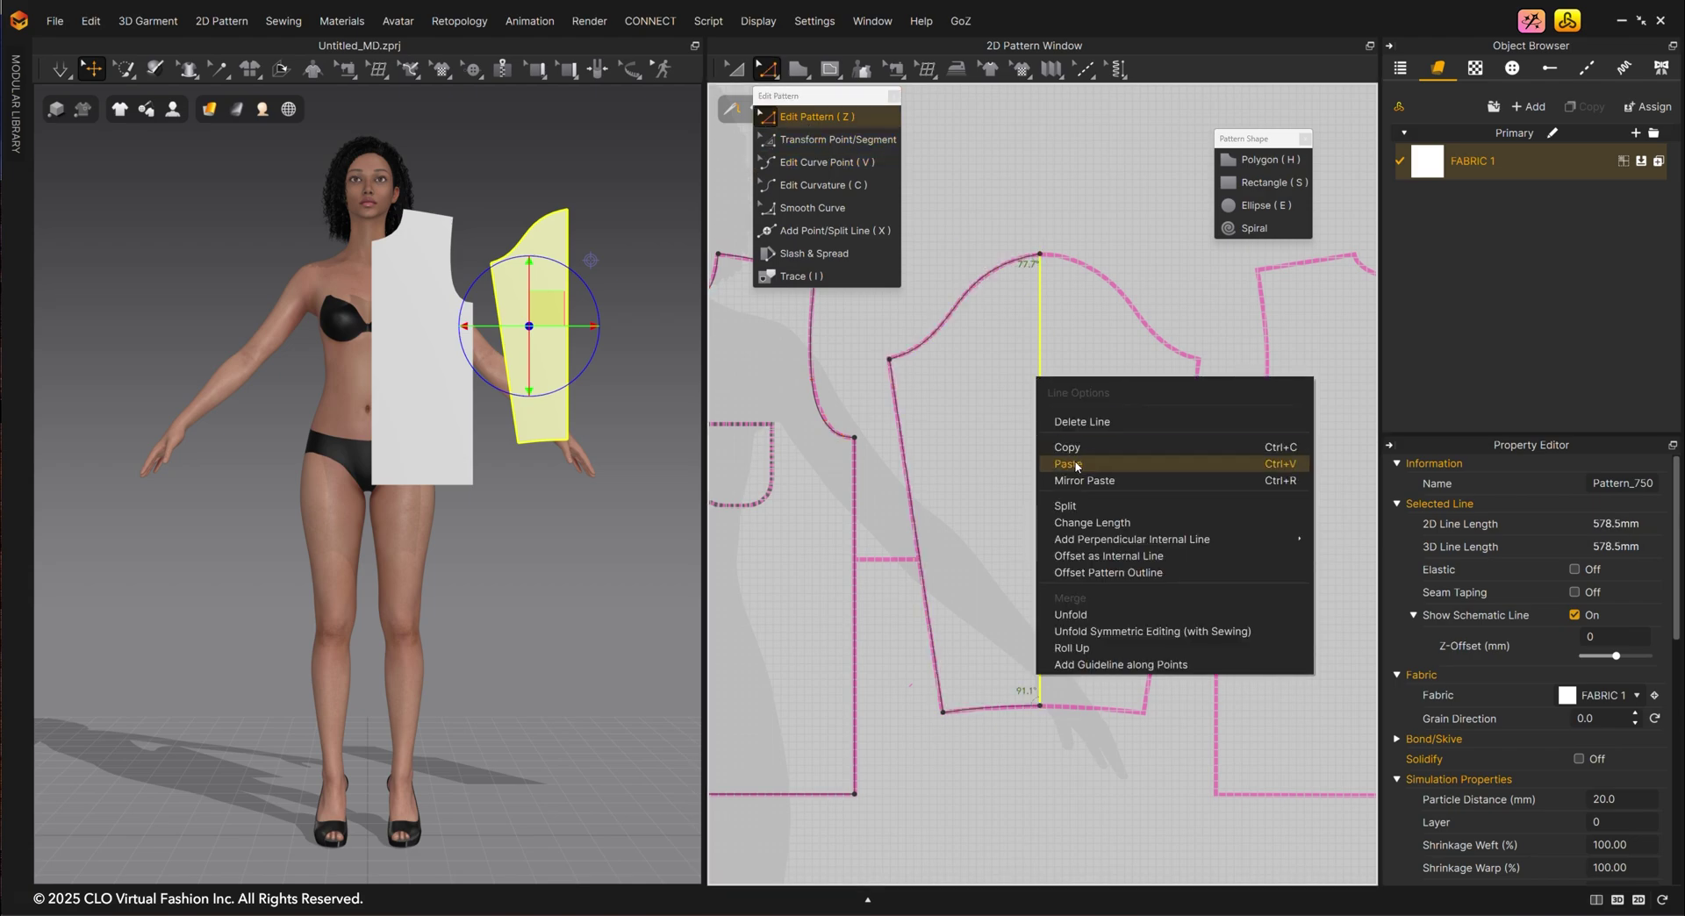
{"action": "left_click", "coordinate": [1104, 630]}
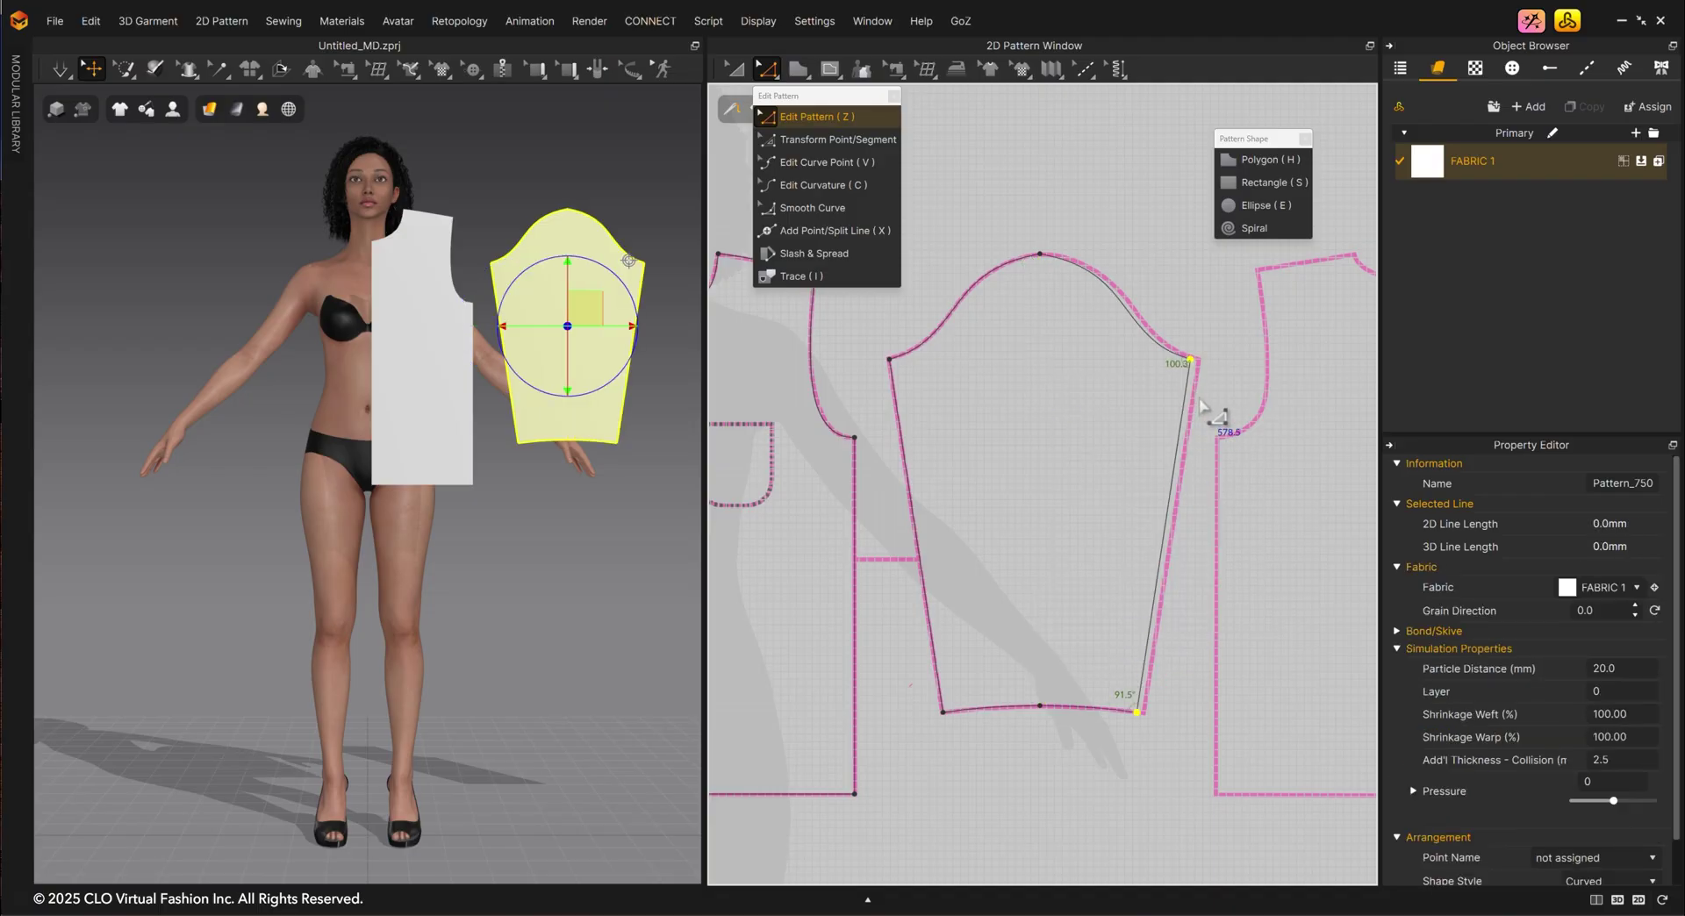
Nudge the sleeve's right side outward and select the top point of the cap.
{"action": "left_click_drag", "start_coordinate": [1193, 361], "coordinate": [1199, 360]}
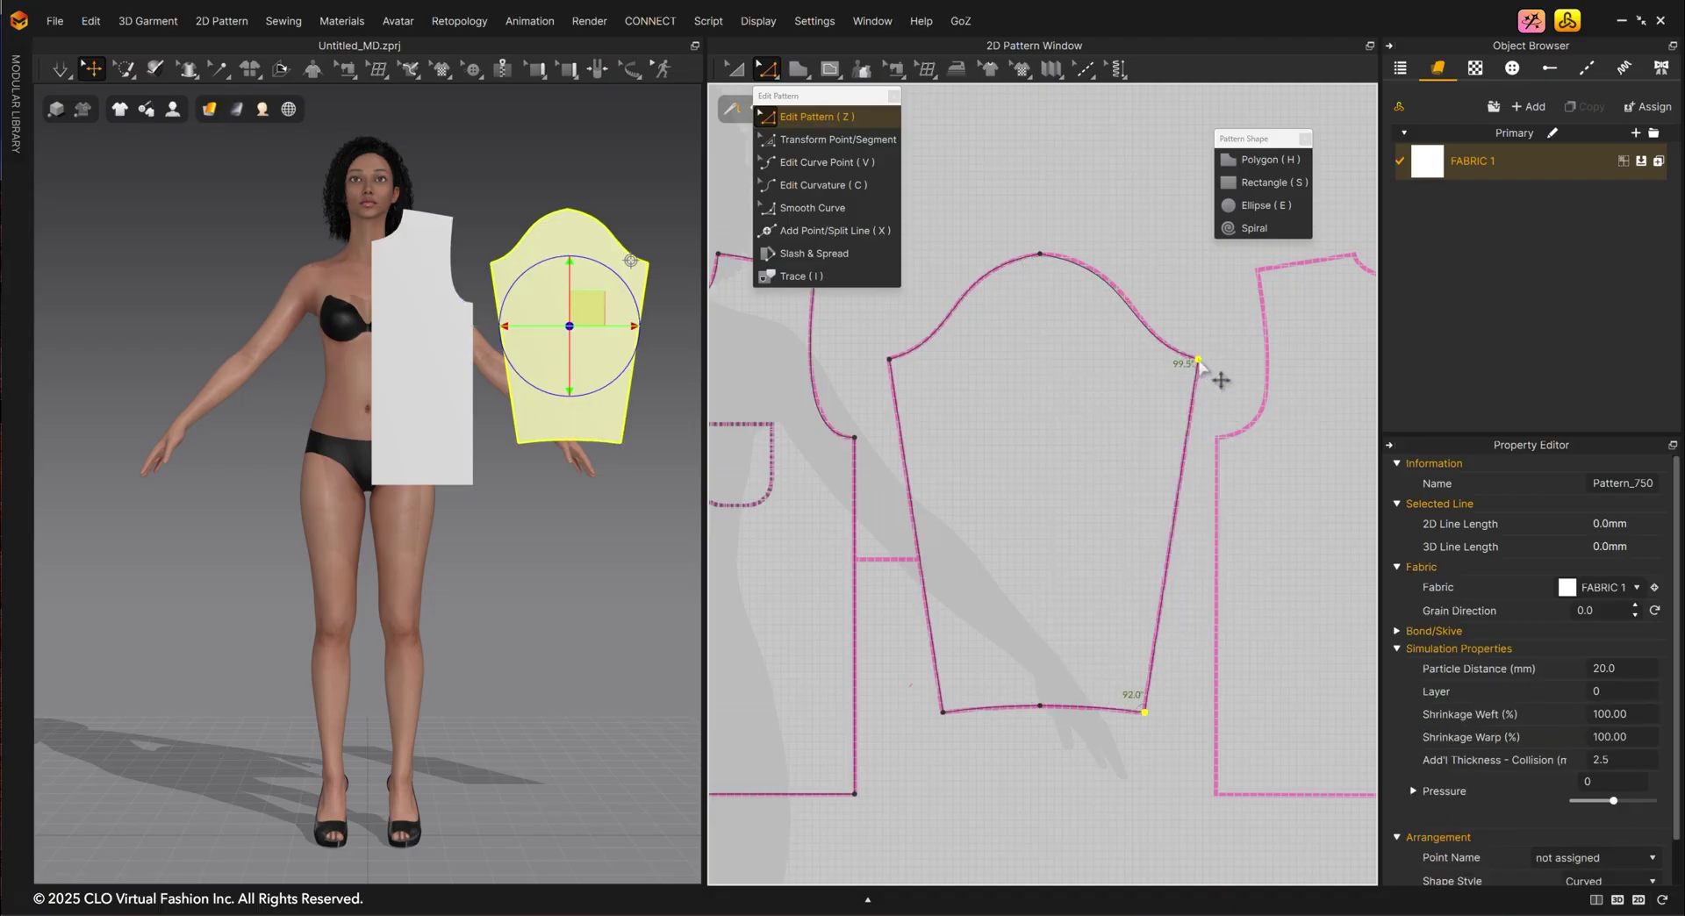
{"action": "left_click", "coordinate": [1042, 255]}
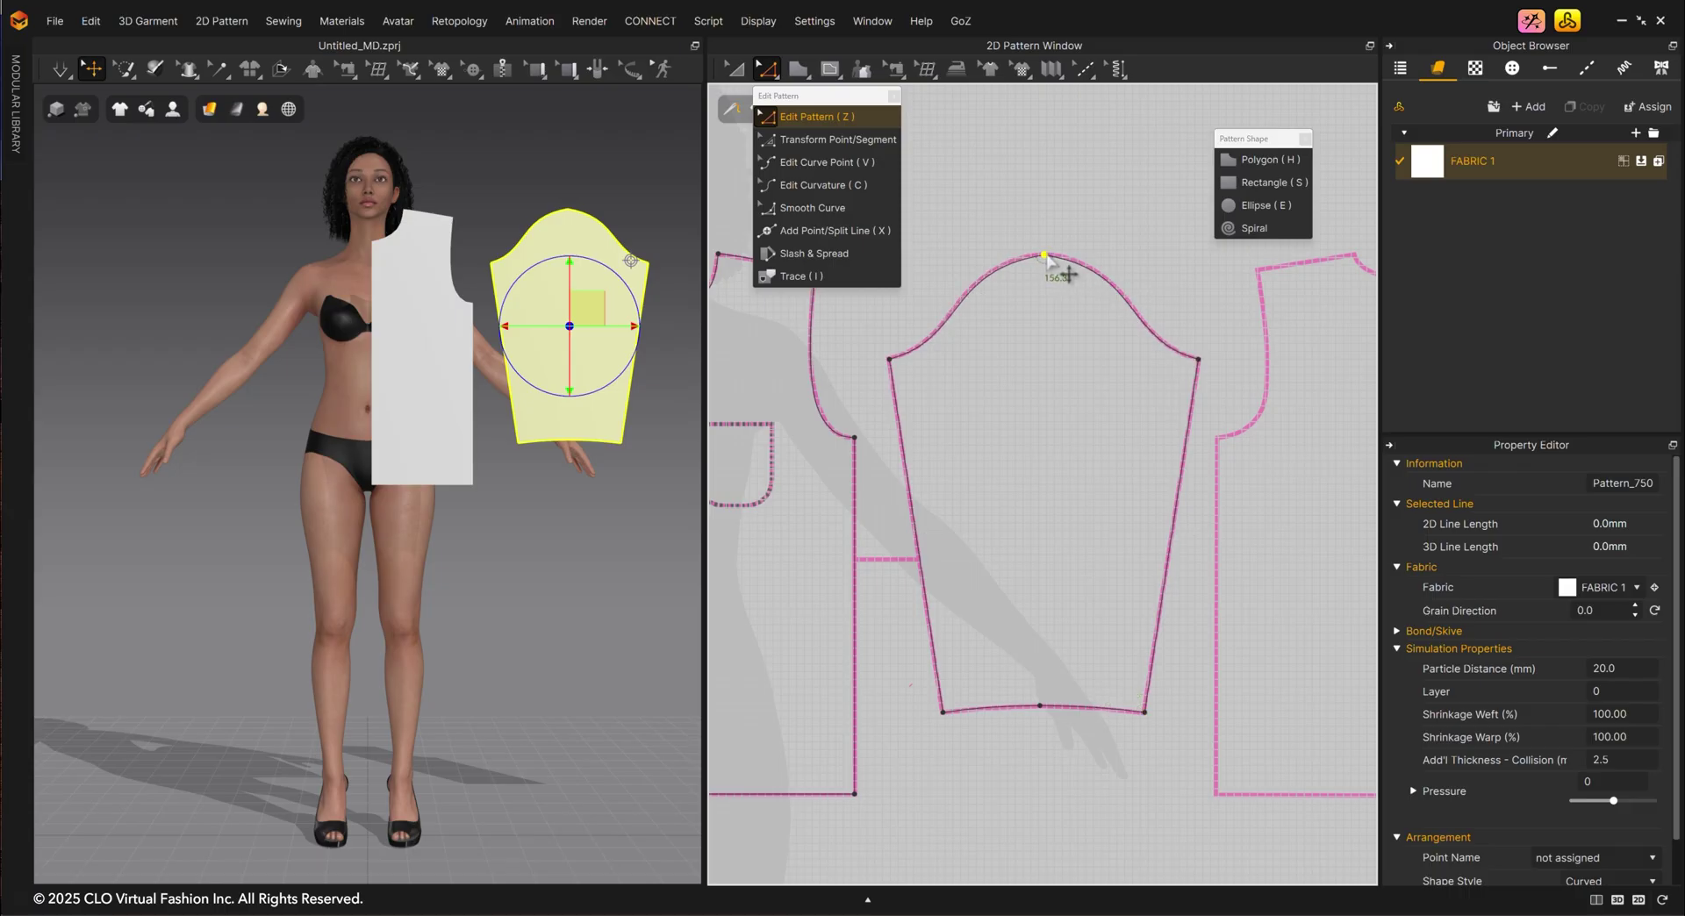
{"action": "scroll", "coordinate": [1074, 224], "scroll_direction": "down", "scroll_amount": 3}
Mirror the right bodice panel with Symmetric Pattern and place the copy beside the original.
{"action": "key", "text": "z"}
{"action": "left_click", "coordinate": [1204, 456]}
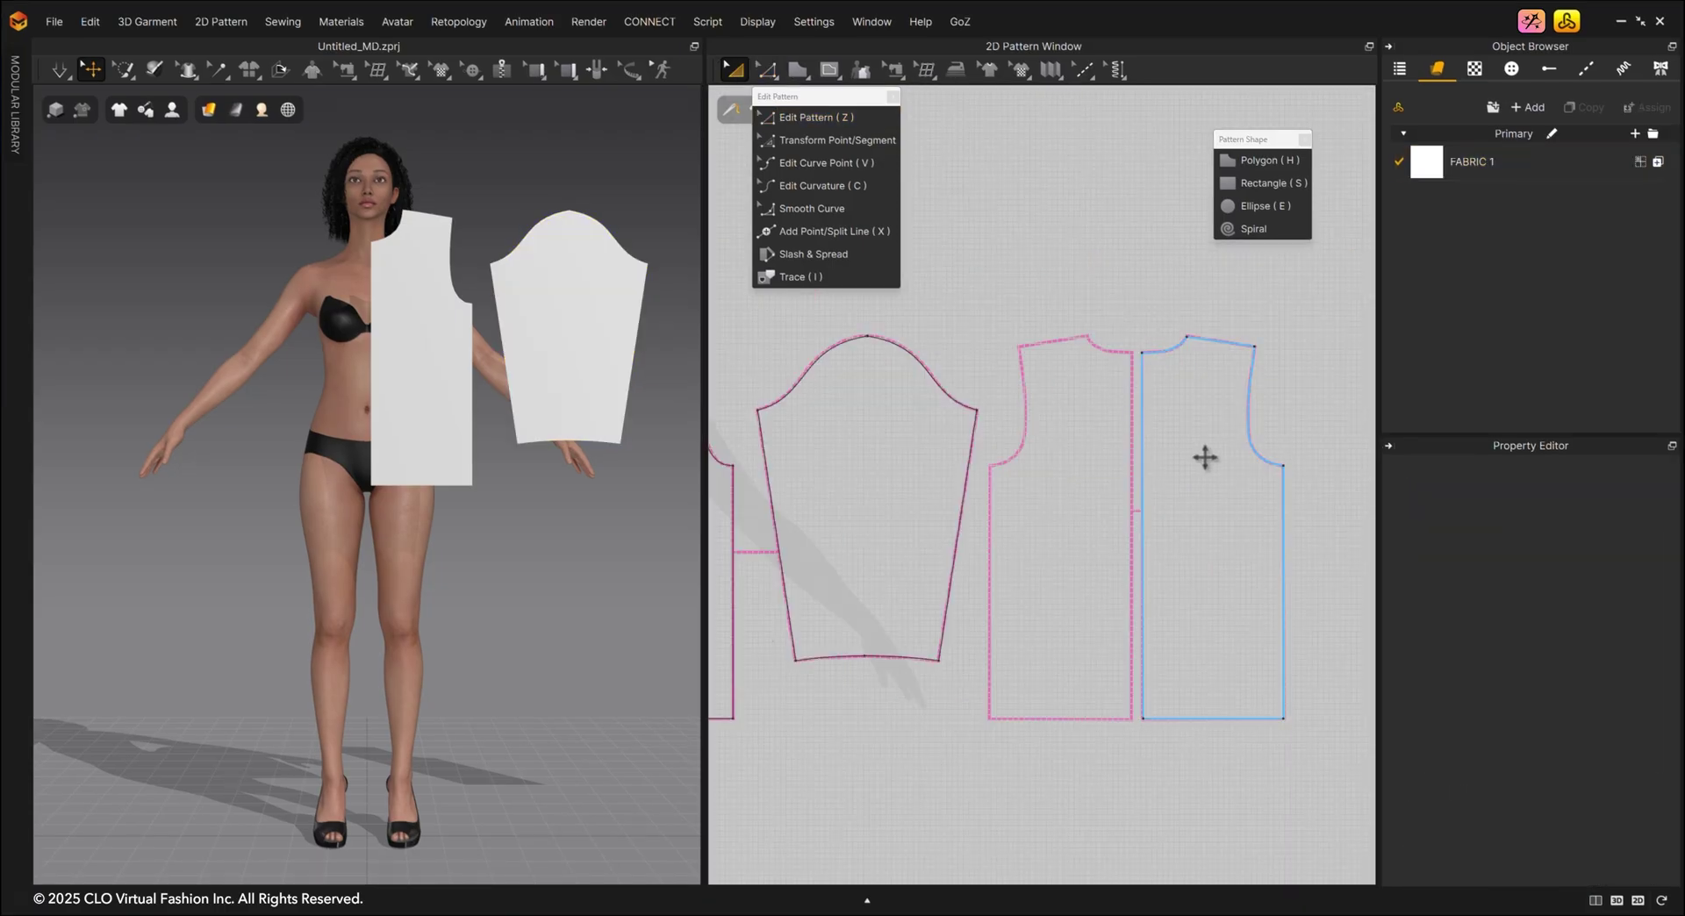
{"action": "right_click", "coordinate": [1244, 482]}
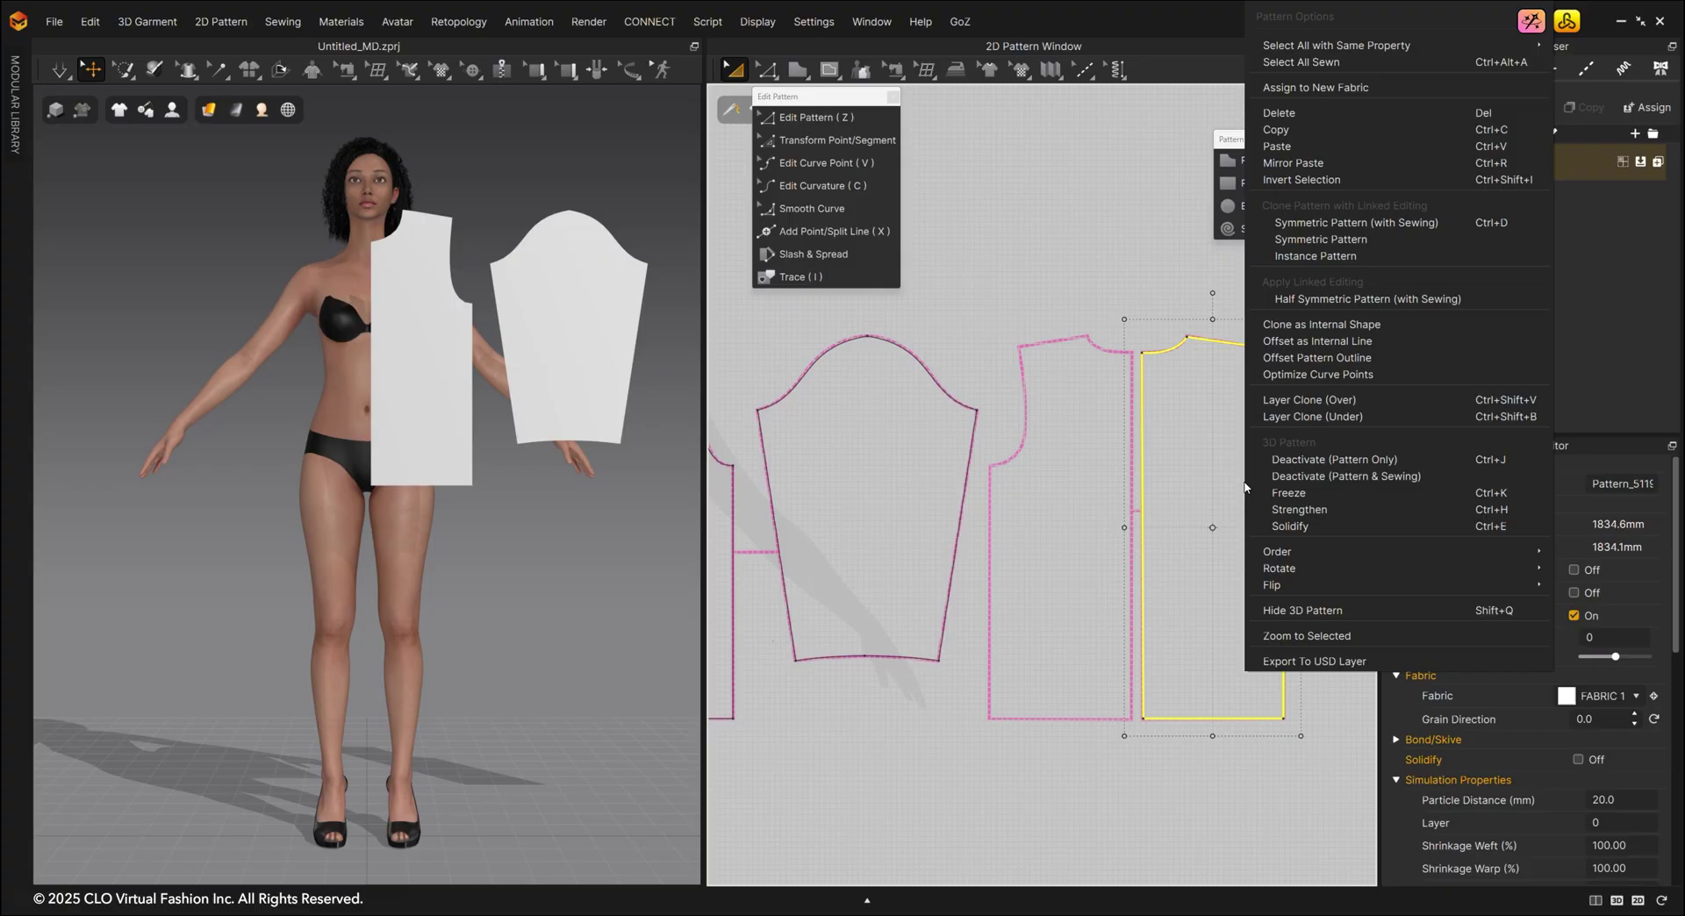
{"action": "left_click", "coordinate": [1325, 227]}
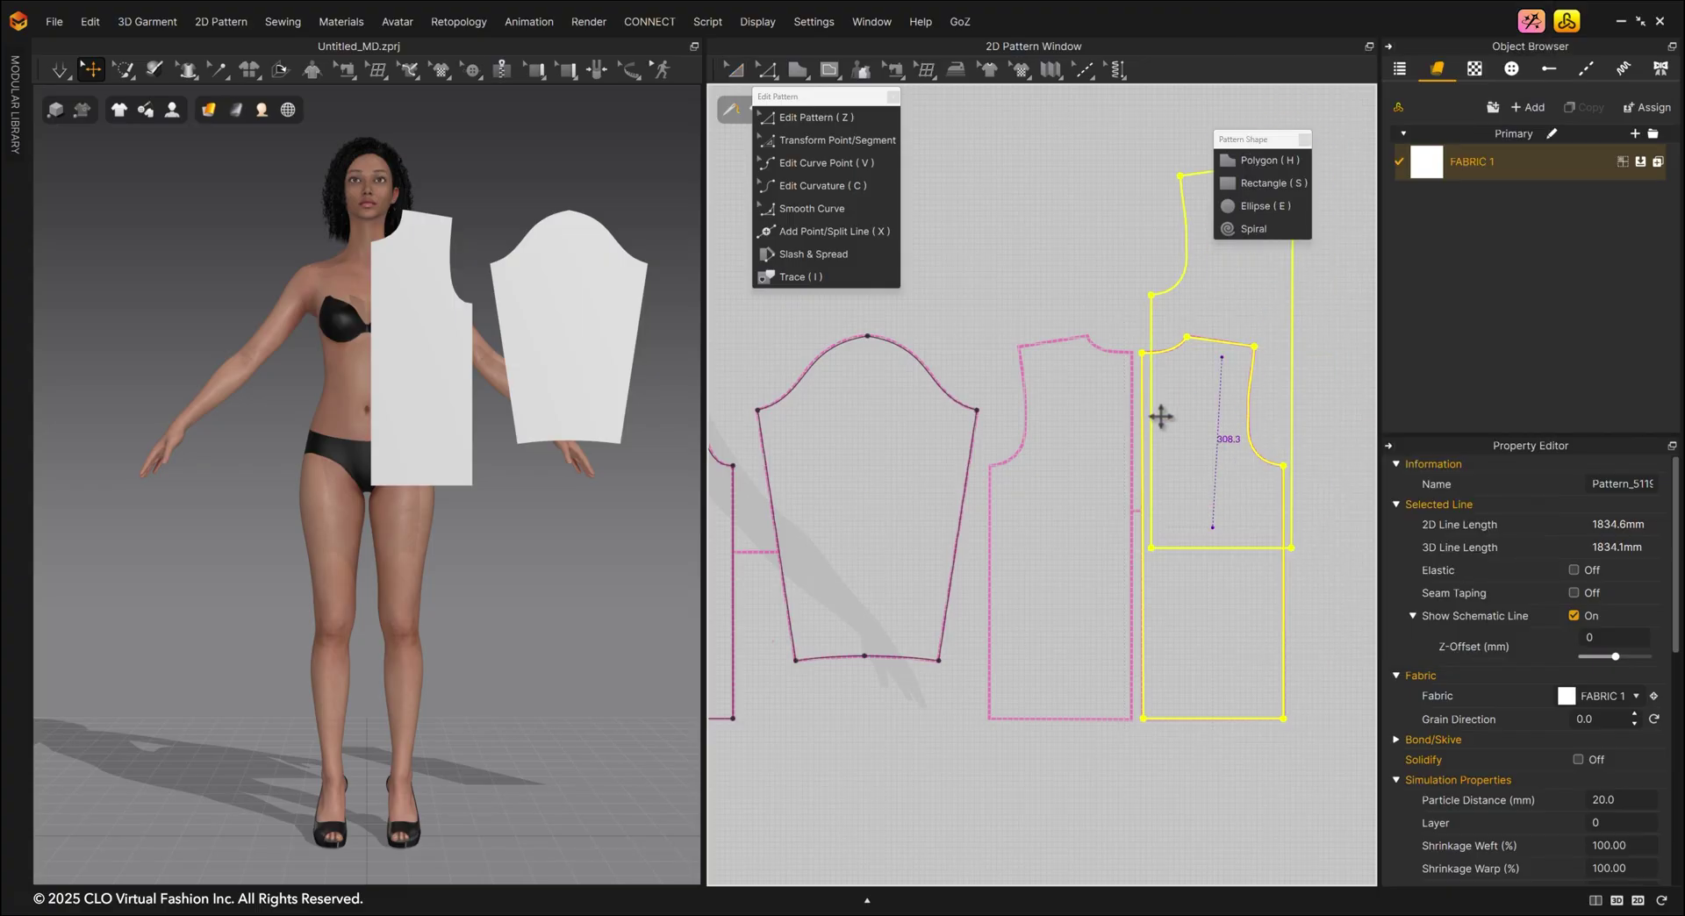
{"action": "left_click", "coordinate": [1060, 535]}
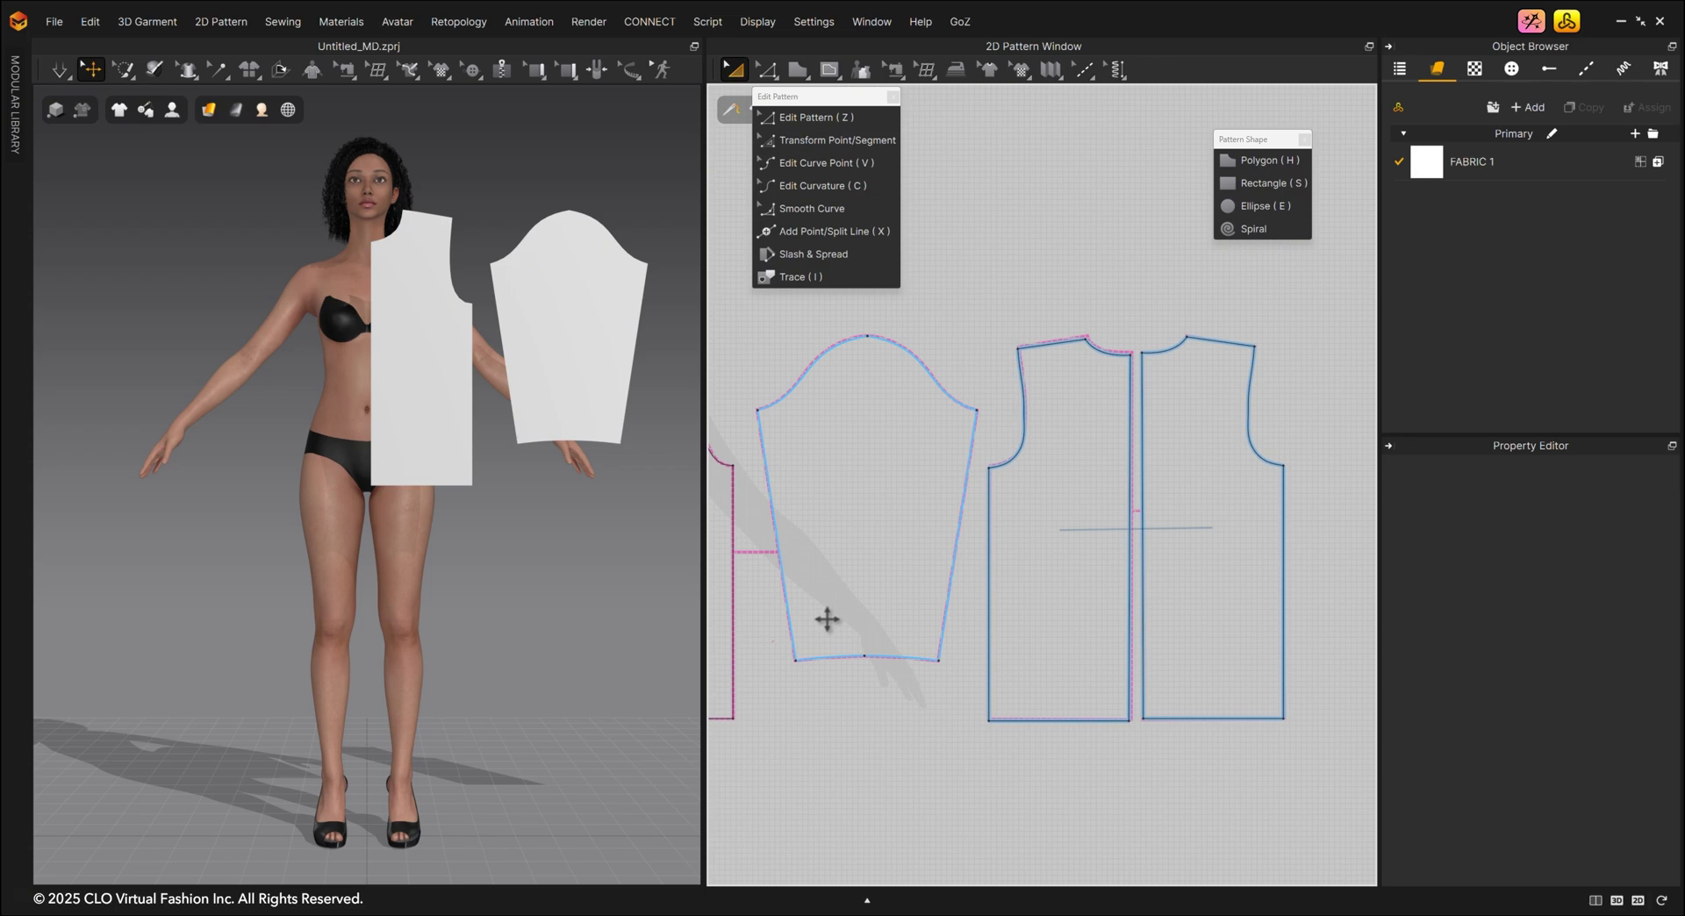
Unfold the half front bodice along its centre-front line into a full symmetric panel.
{"action": "right_click_drag", "start_coordinate": [827, 620], "coordinate": [1323, 639]}
{"action": "scroll", "coordinate": [1098, 376], "scroll_direction": "down", "scroll_amount": 2}
{"action": "key", "text": "z"}
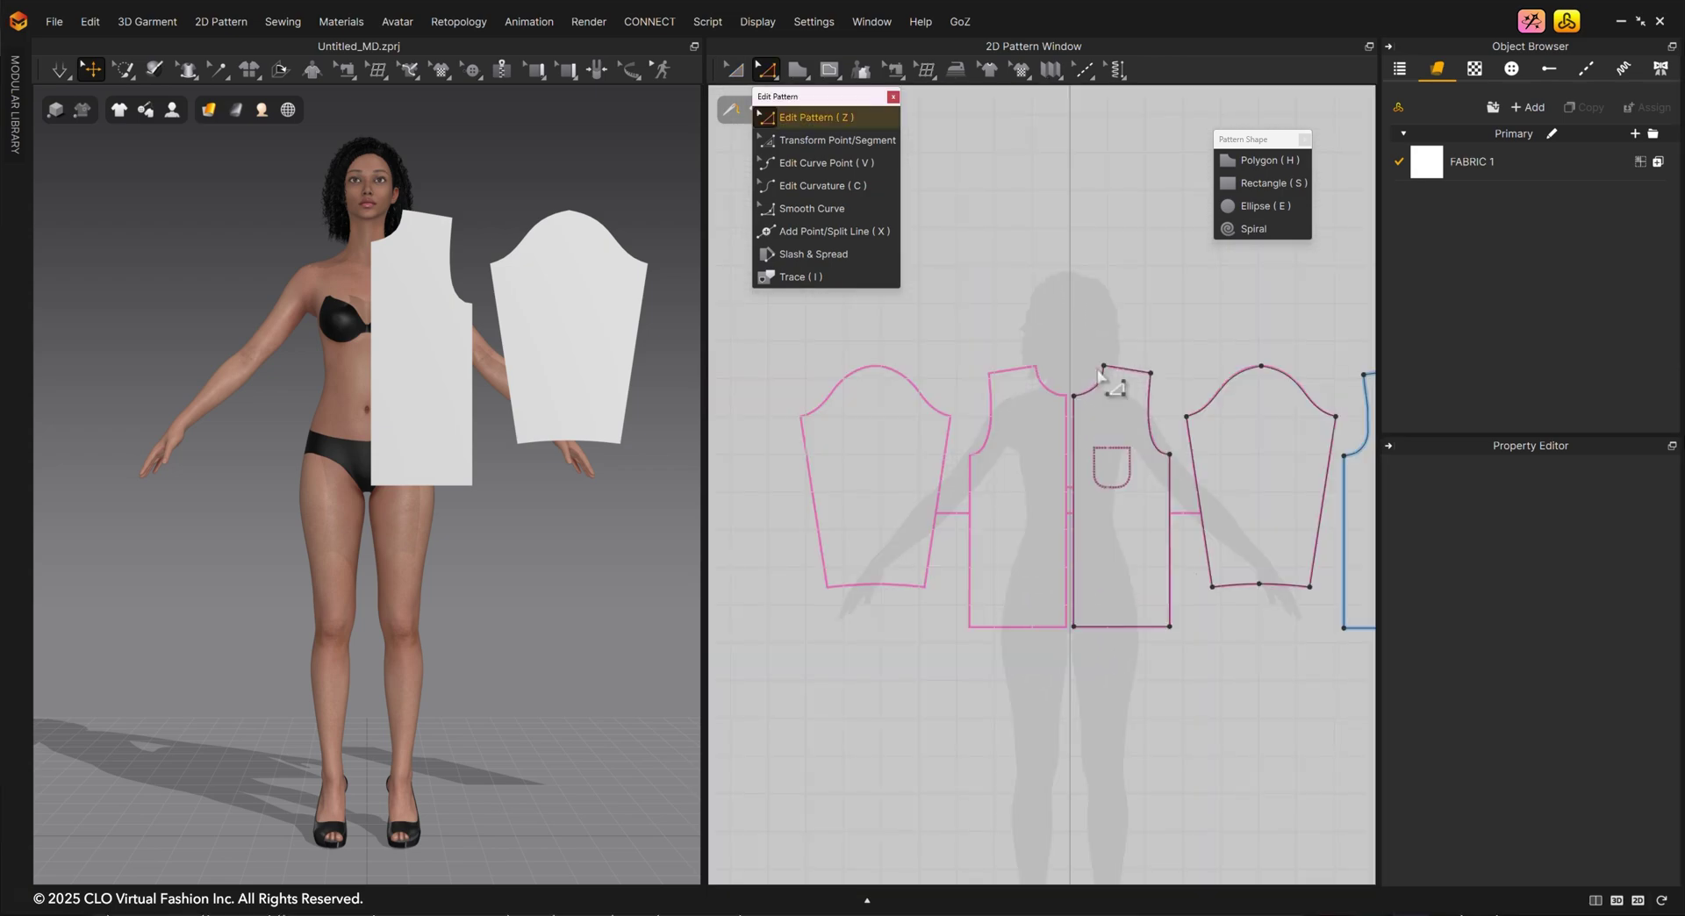
{"action": "left_click", "coordinate": [1073, 425]}
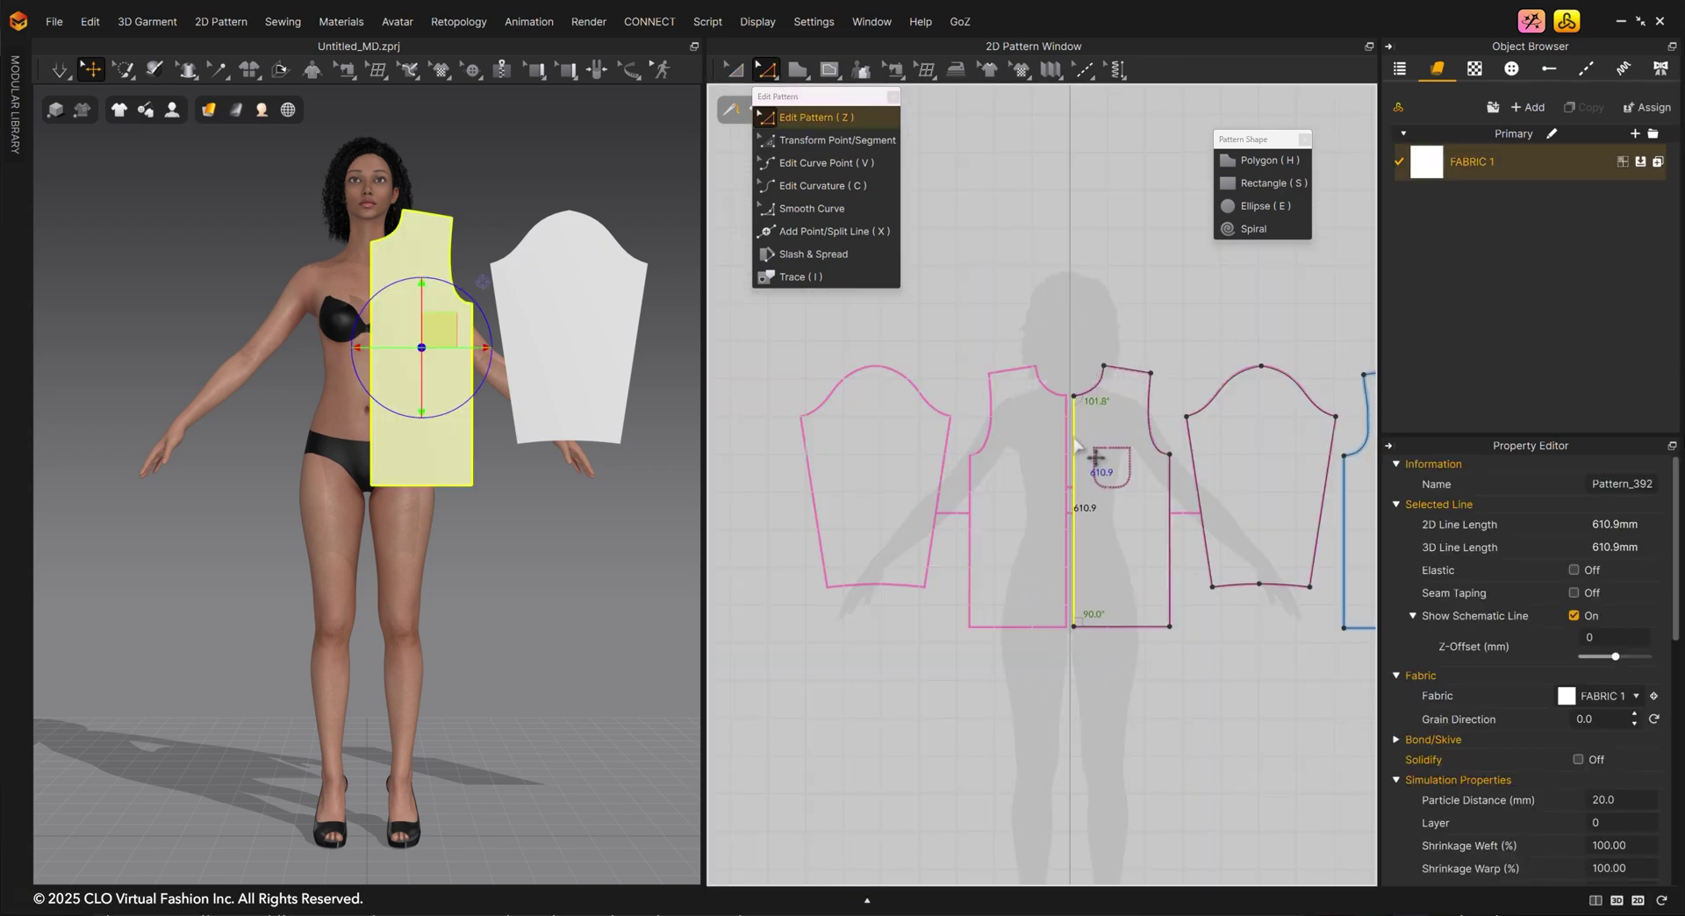
{"action": "right_click", "coordinate": [1073, 436]}
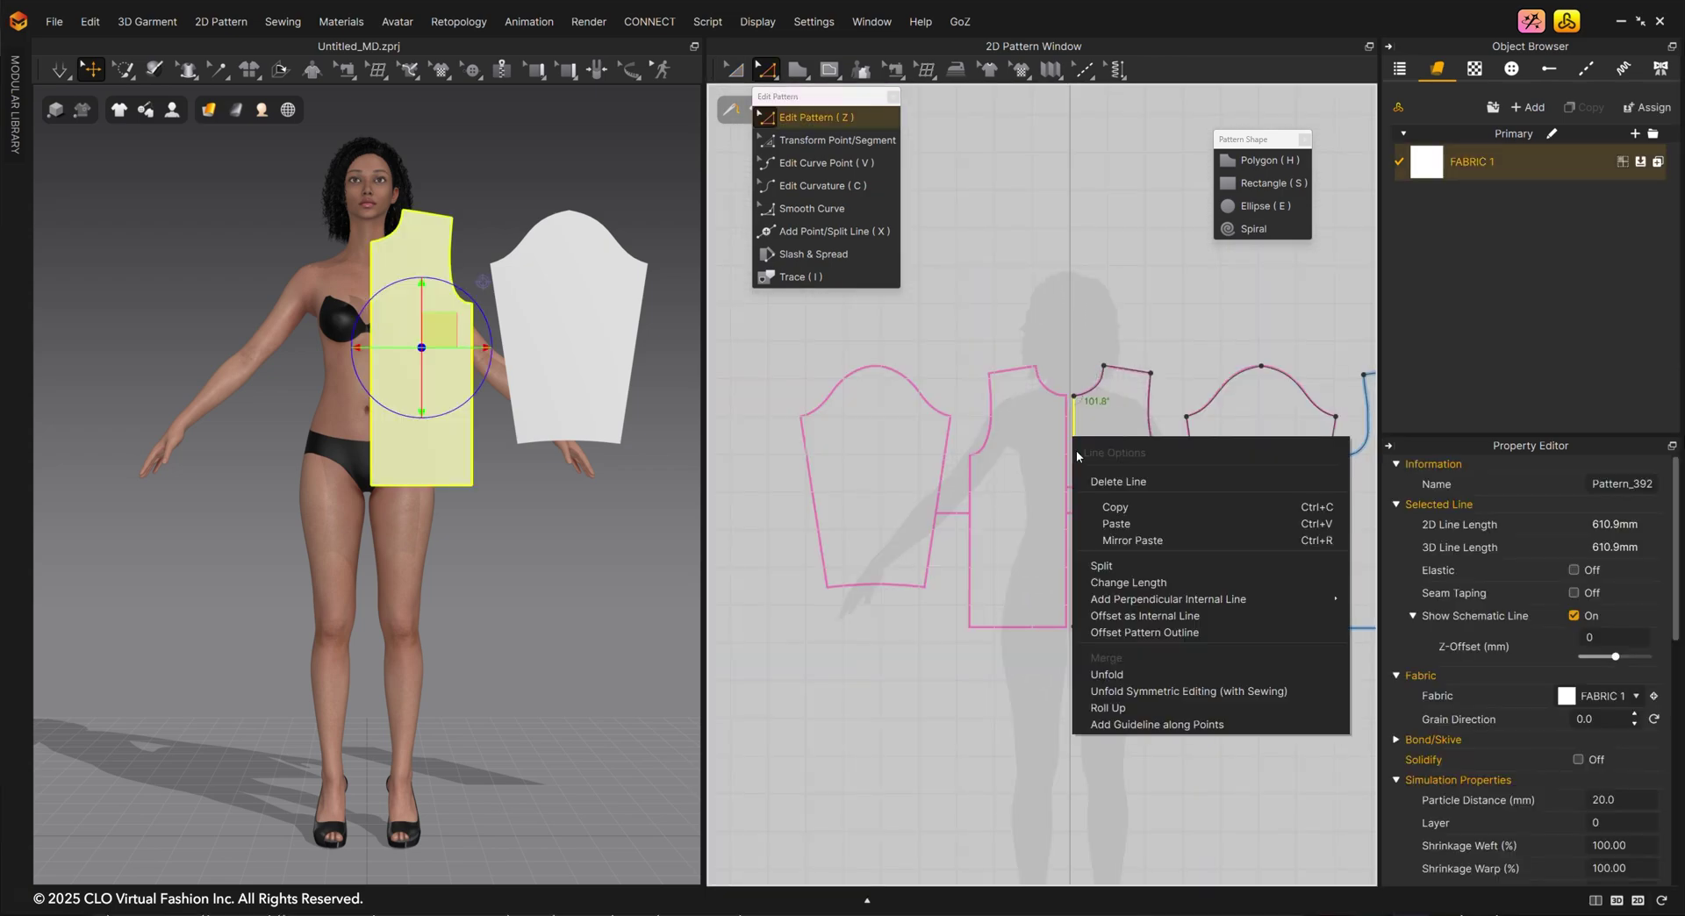
{"action": "left_click", "coordinate": [1141, 691]}
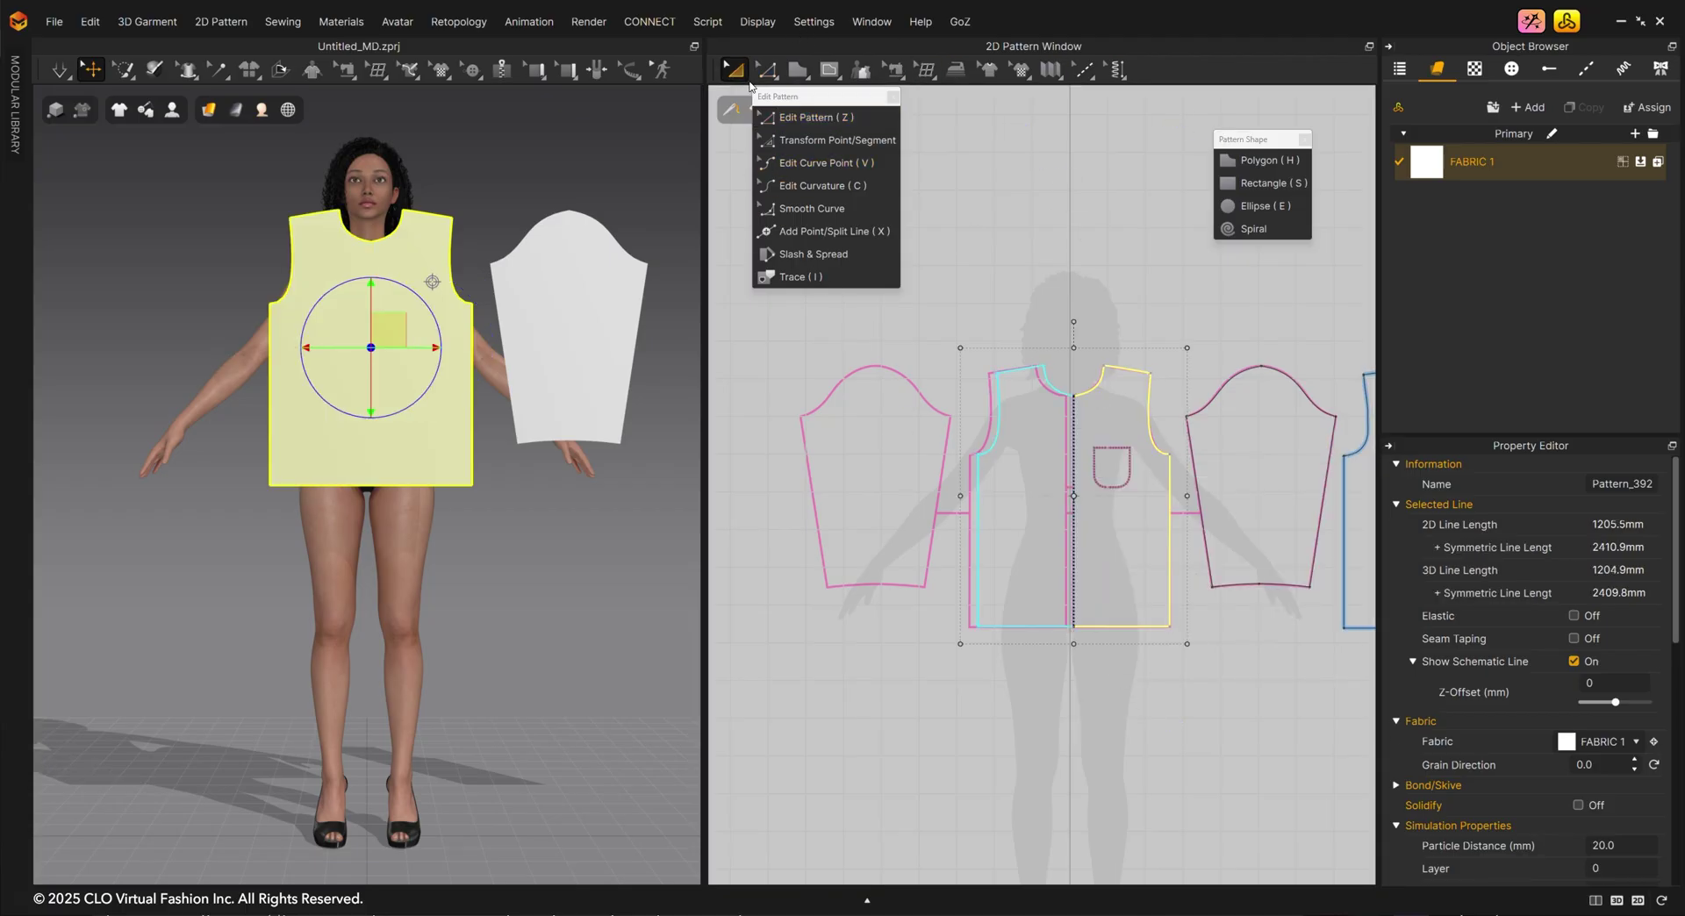
Clone the right sleeve as a symmetric pattern and place it for the left arm.
{"action": "left_click", "coordinate": [1243, 427]}
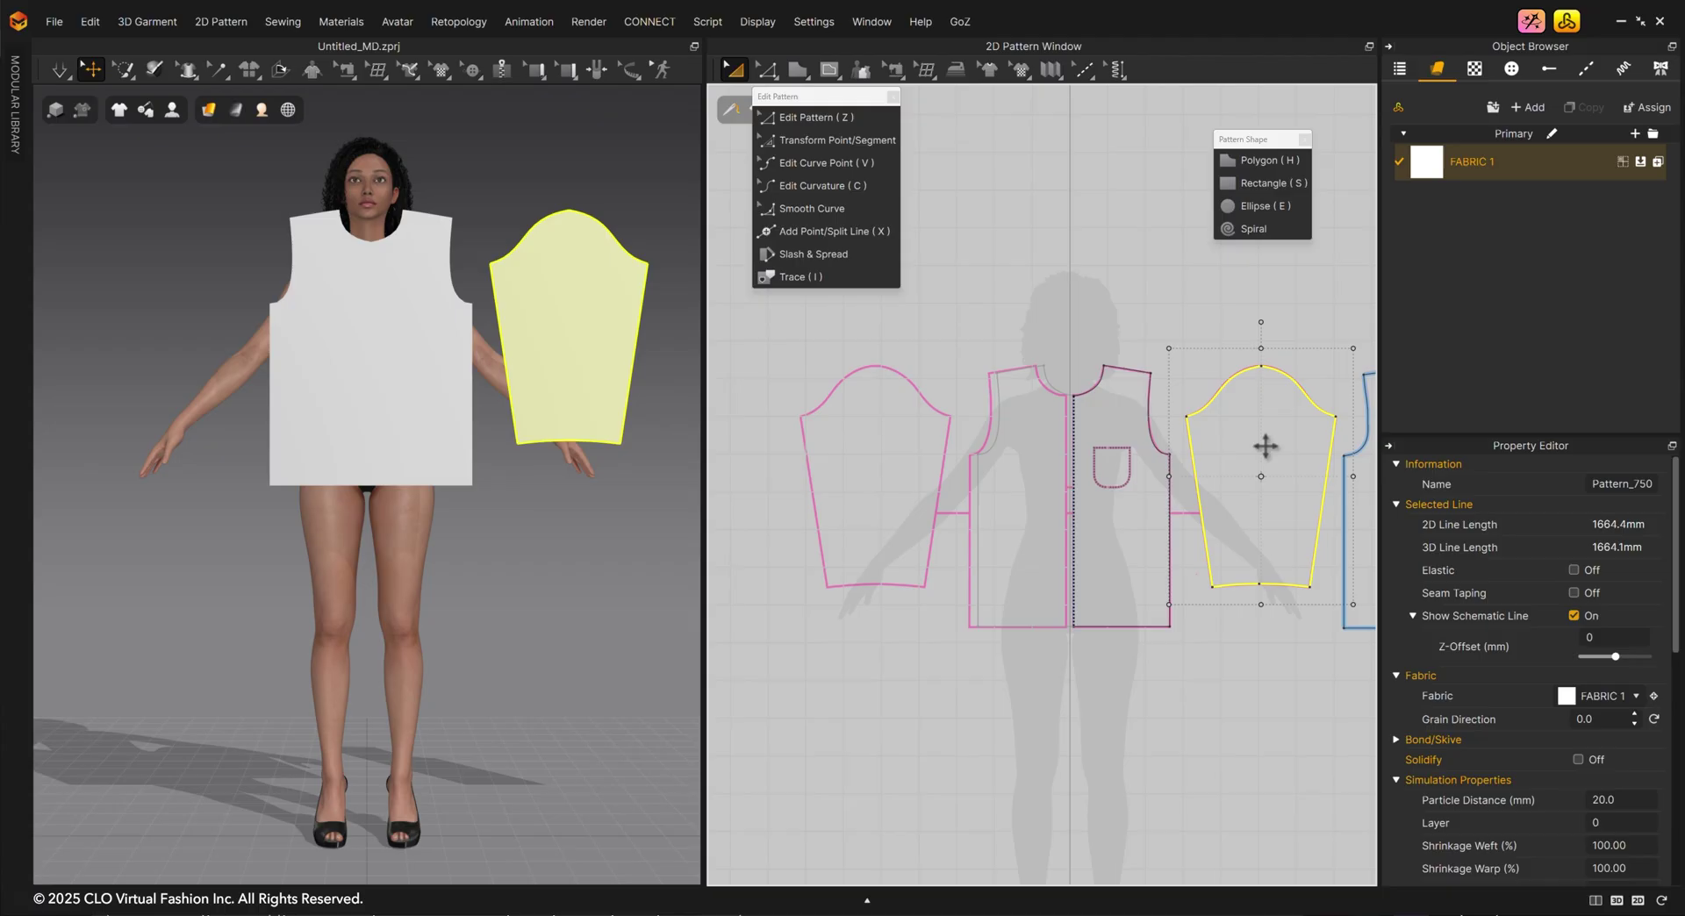
{"action": "right_click", "coordinate": [1255, 439]}
{"action": "left_click", "coordinate": [1317, 256]}
{"action": "left_click", "coordinate": [875, 476]}
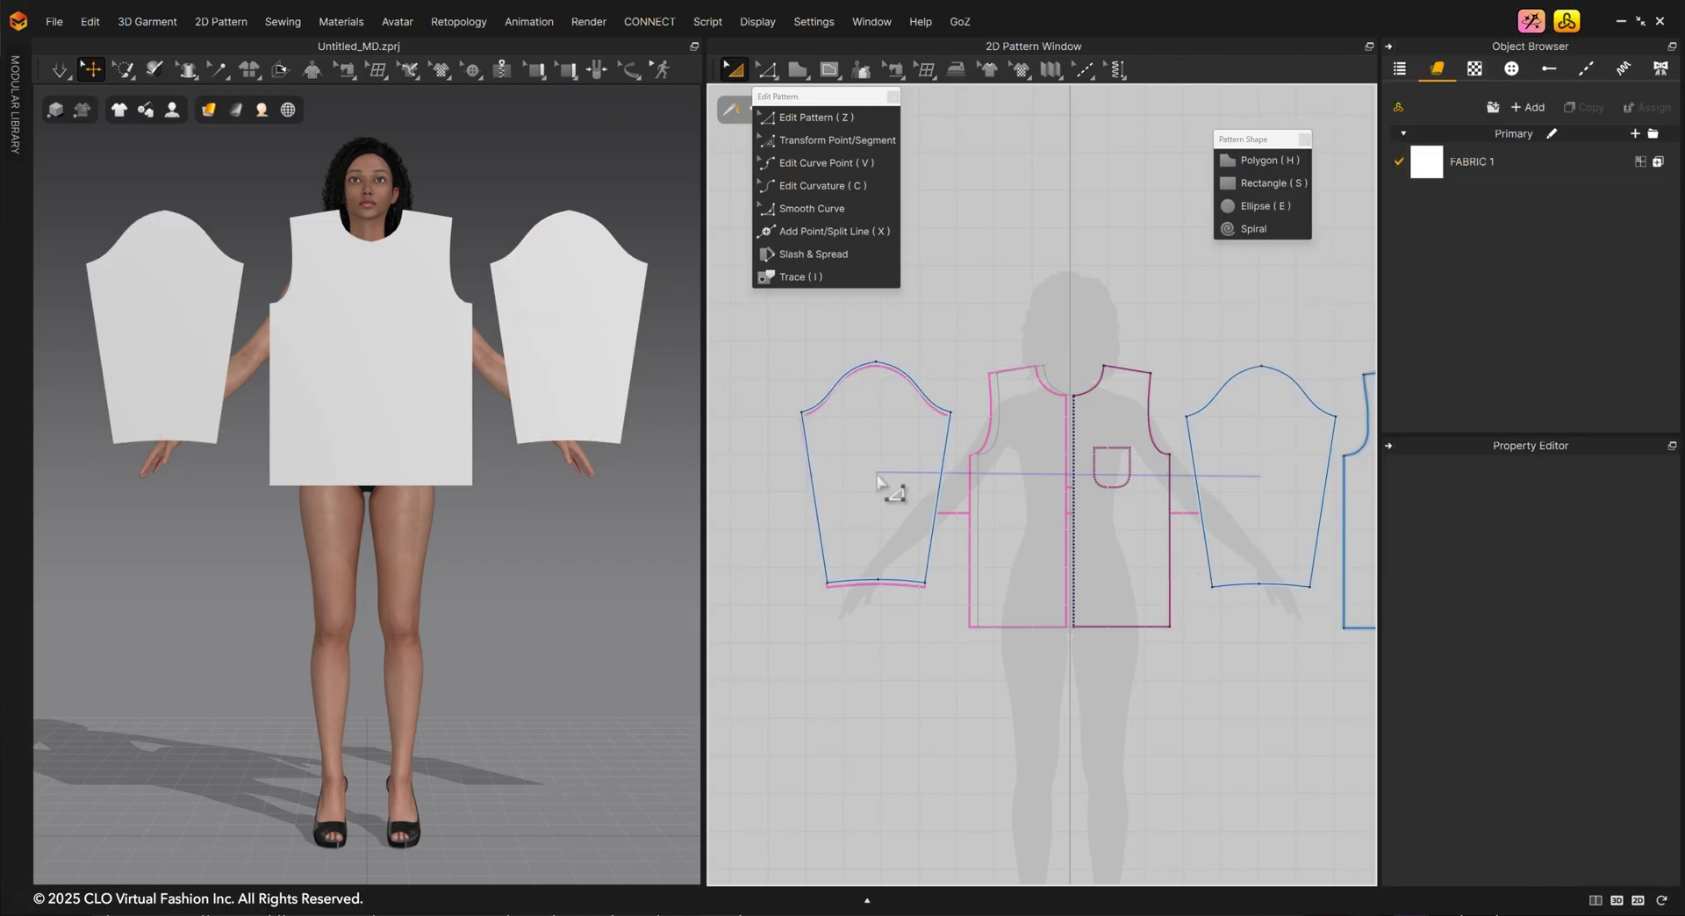
{"action": "scroll", "coordinate": [912, 351], "scroll_direction": "up", "scroll_amount": 1}
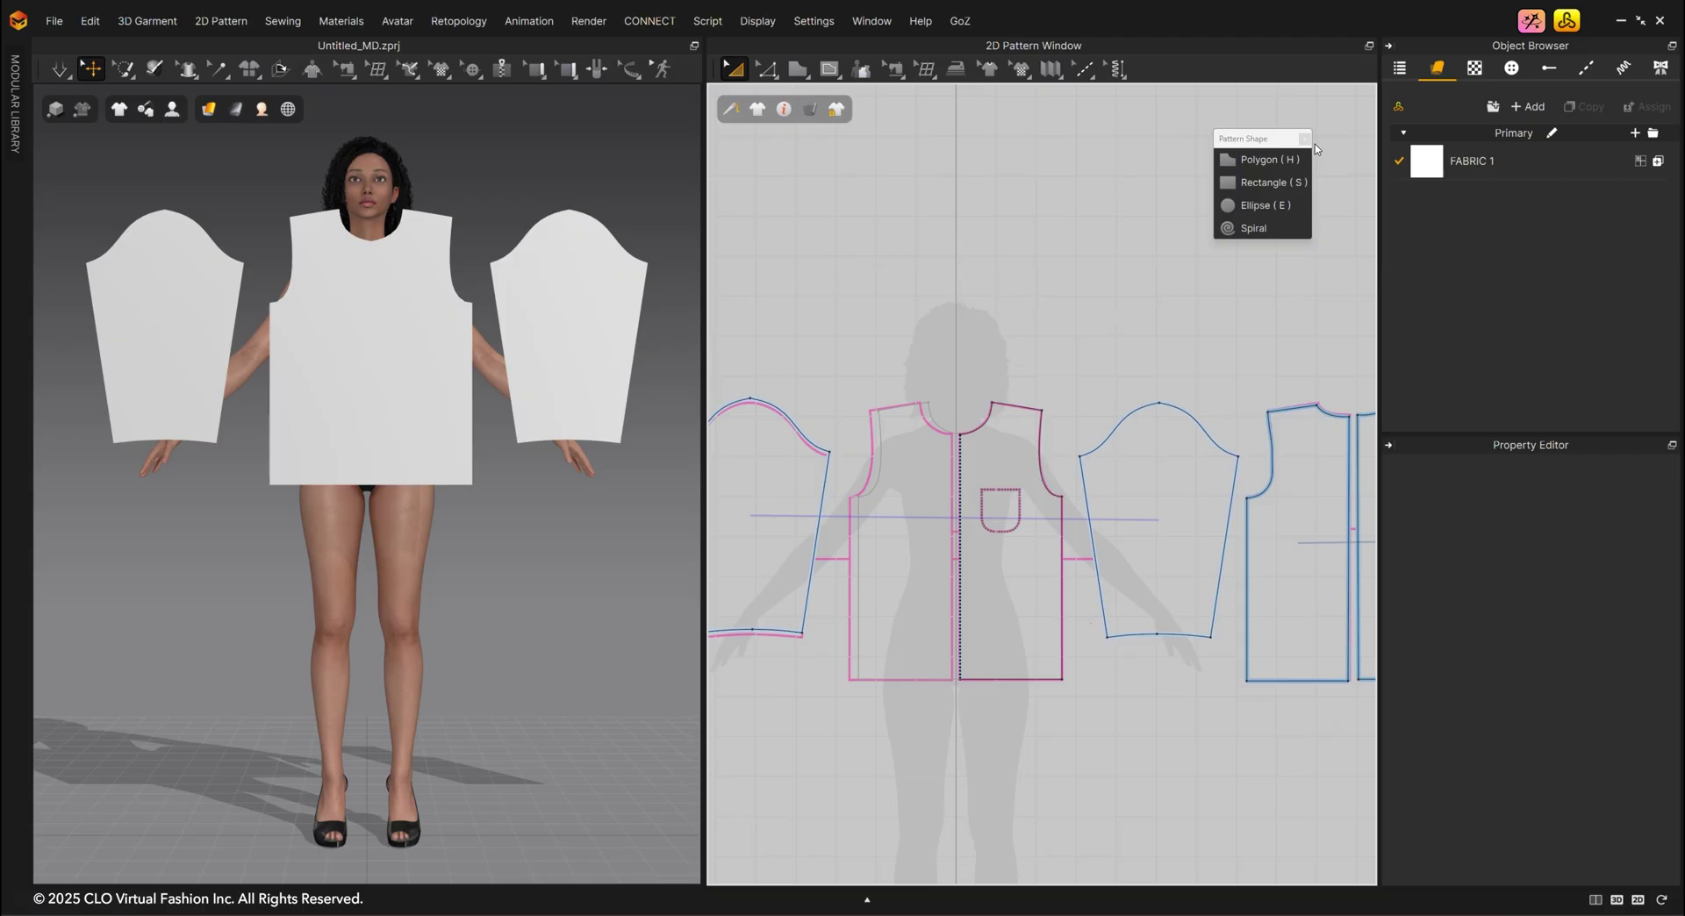
{"action": "mouse_move", "coordinate": [829, 69]}
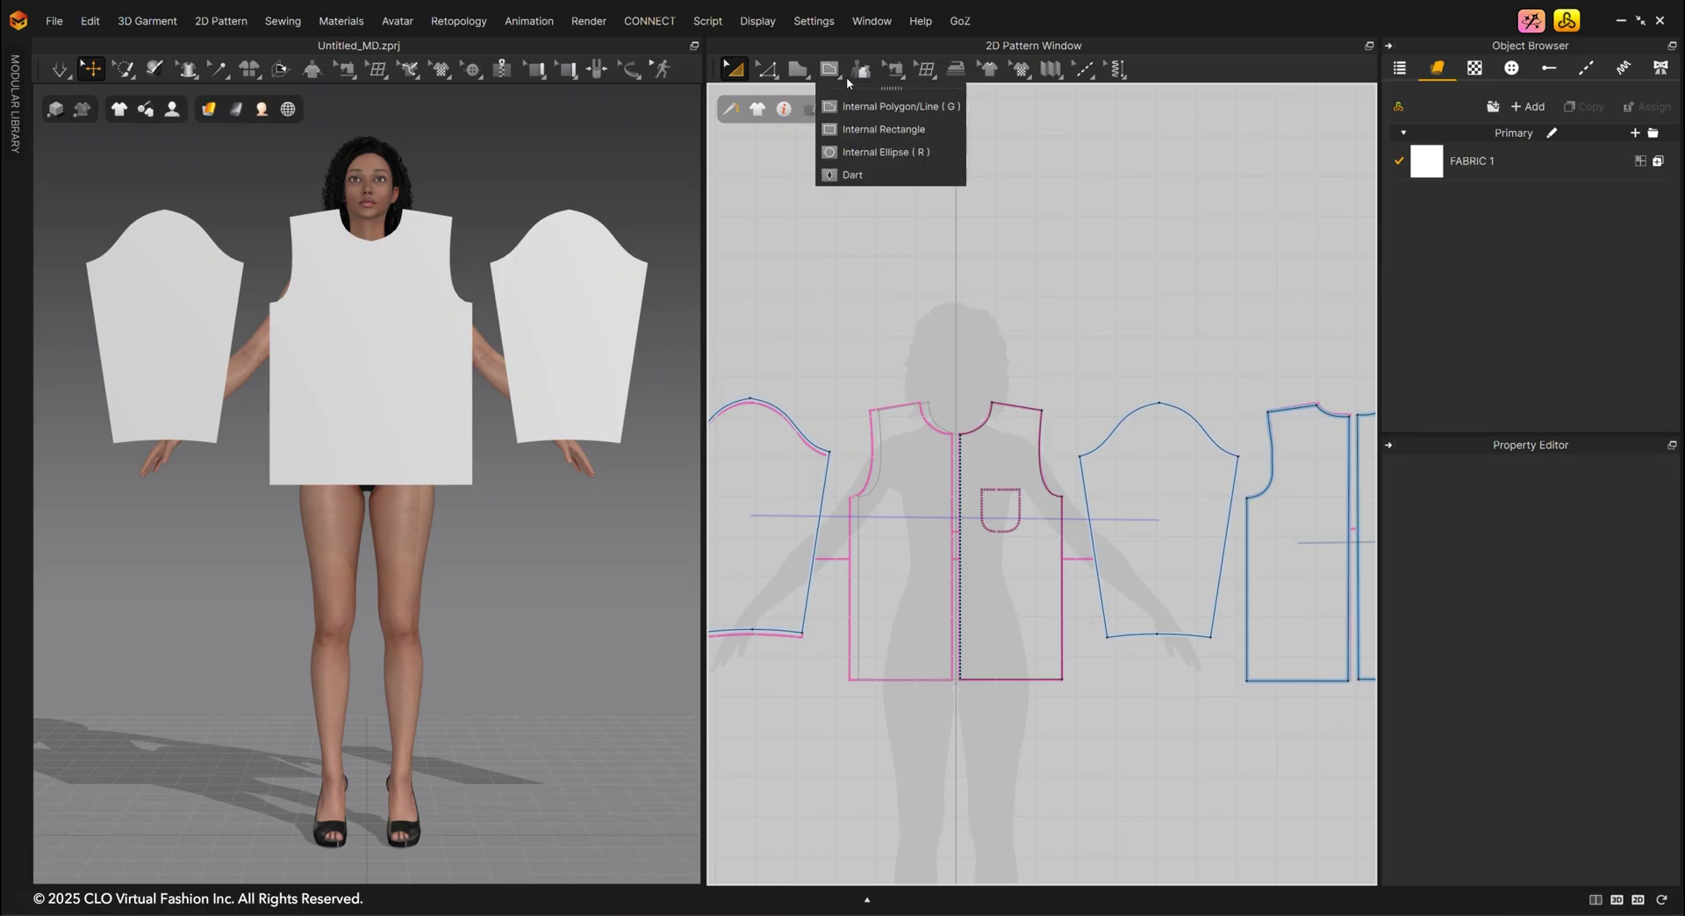
Float the Internal Shape tools and centre the view on the front pocket area.
{"action": "left_click_drag", "start_coordinate": [891, 88], "coordinate": [1167, 265]}
{"action": "scroll", "coordinate": [1080, 518], "scroll_direction": "down", "scroll_amount": 1}
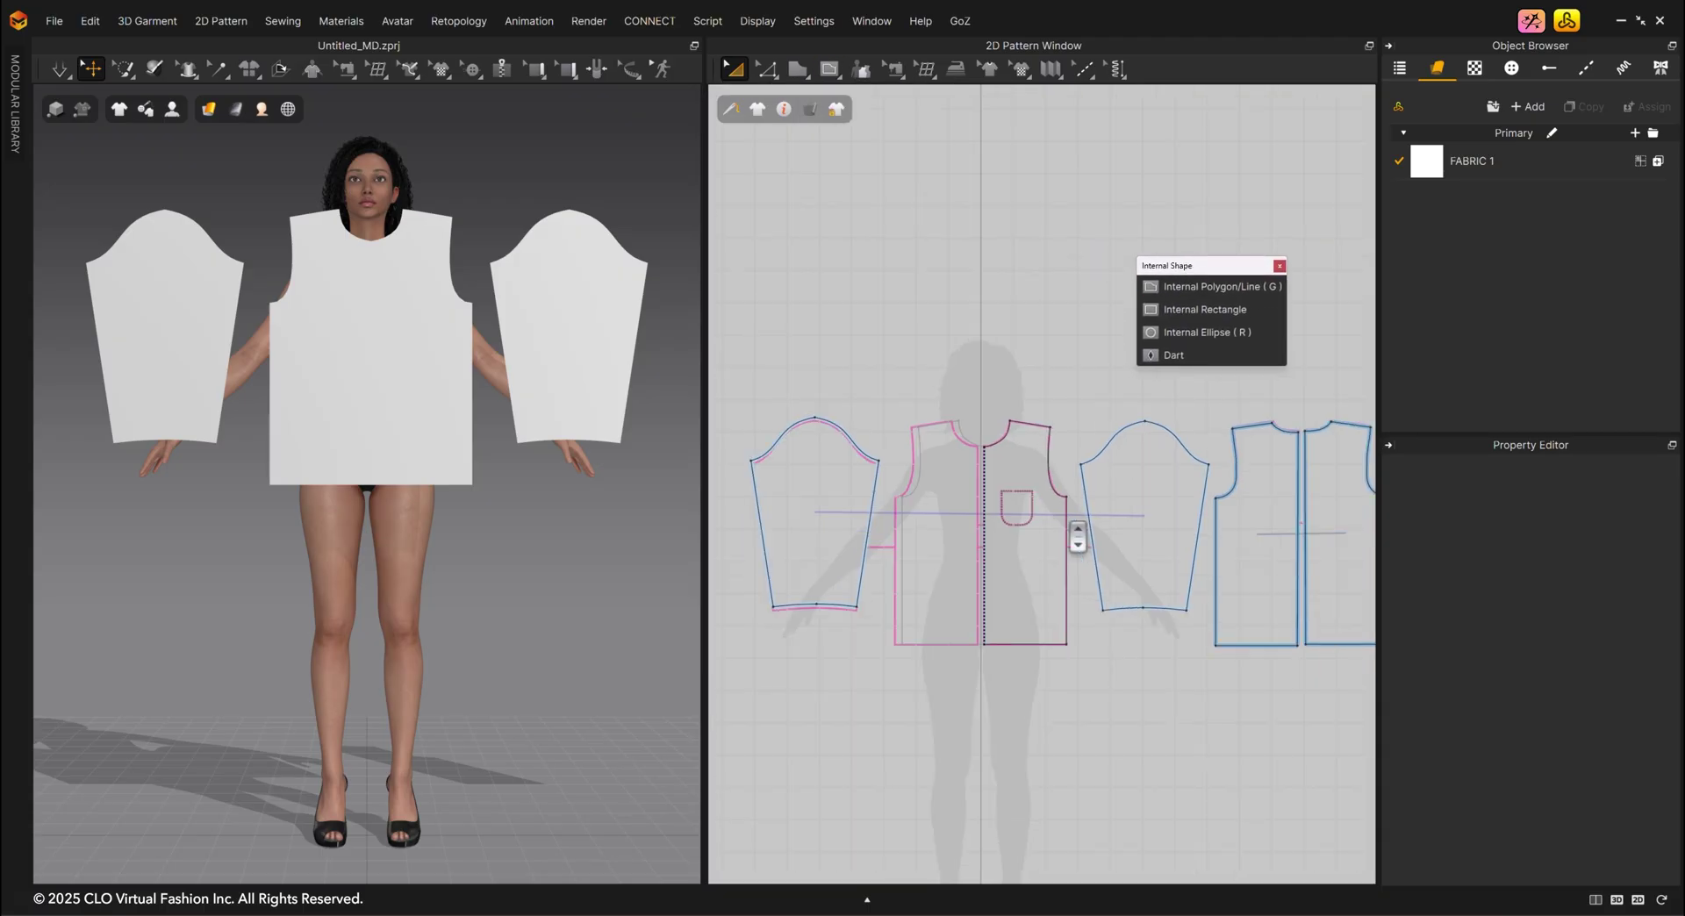
{"action": "scroll", "coordinate": [1077, 535], "scroll_direction": "up", "scroll_amount": 3}
{"action": "scroll", "coordinate": [1009, 479], "scroll_direction": "up", "scroll_amount": 2}
{"action": "middle_click_drag", "start_coordinate": [1023, 471], "coordinate": [1037, 481]}
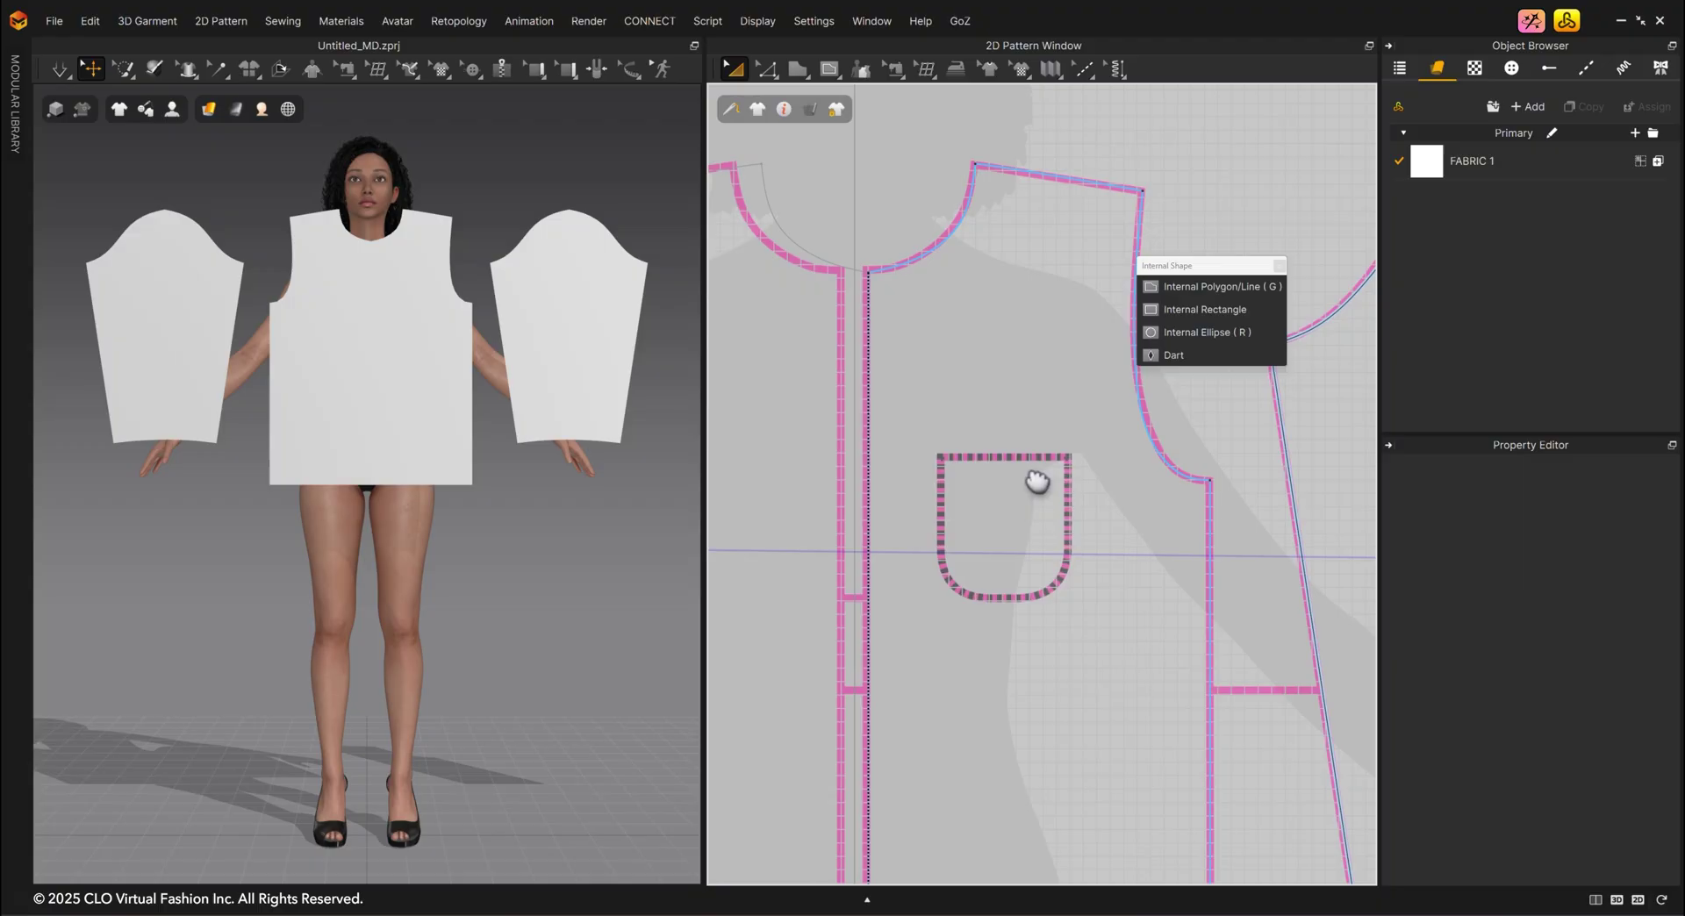
Trace a closed four-corner pocket outline as an internal line on the front bodice.
{"action": "left_click", "coordinate": [1211, 286]}
{"action": "scroll", "coordinate": [1013, 501], "scroll_direction": "up", "scroll_amount": 3}
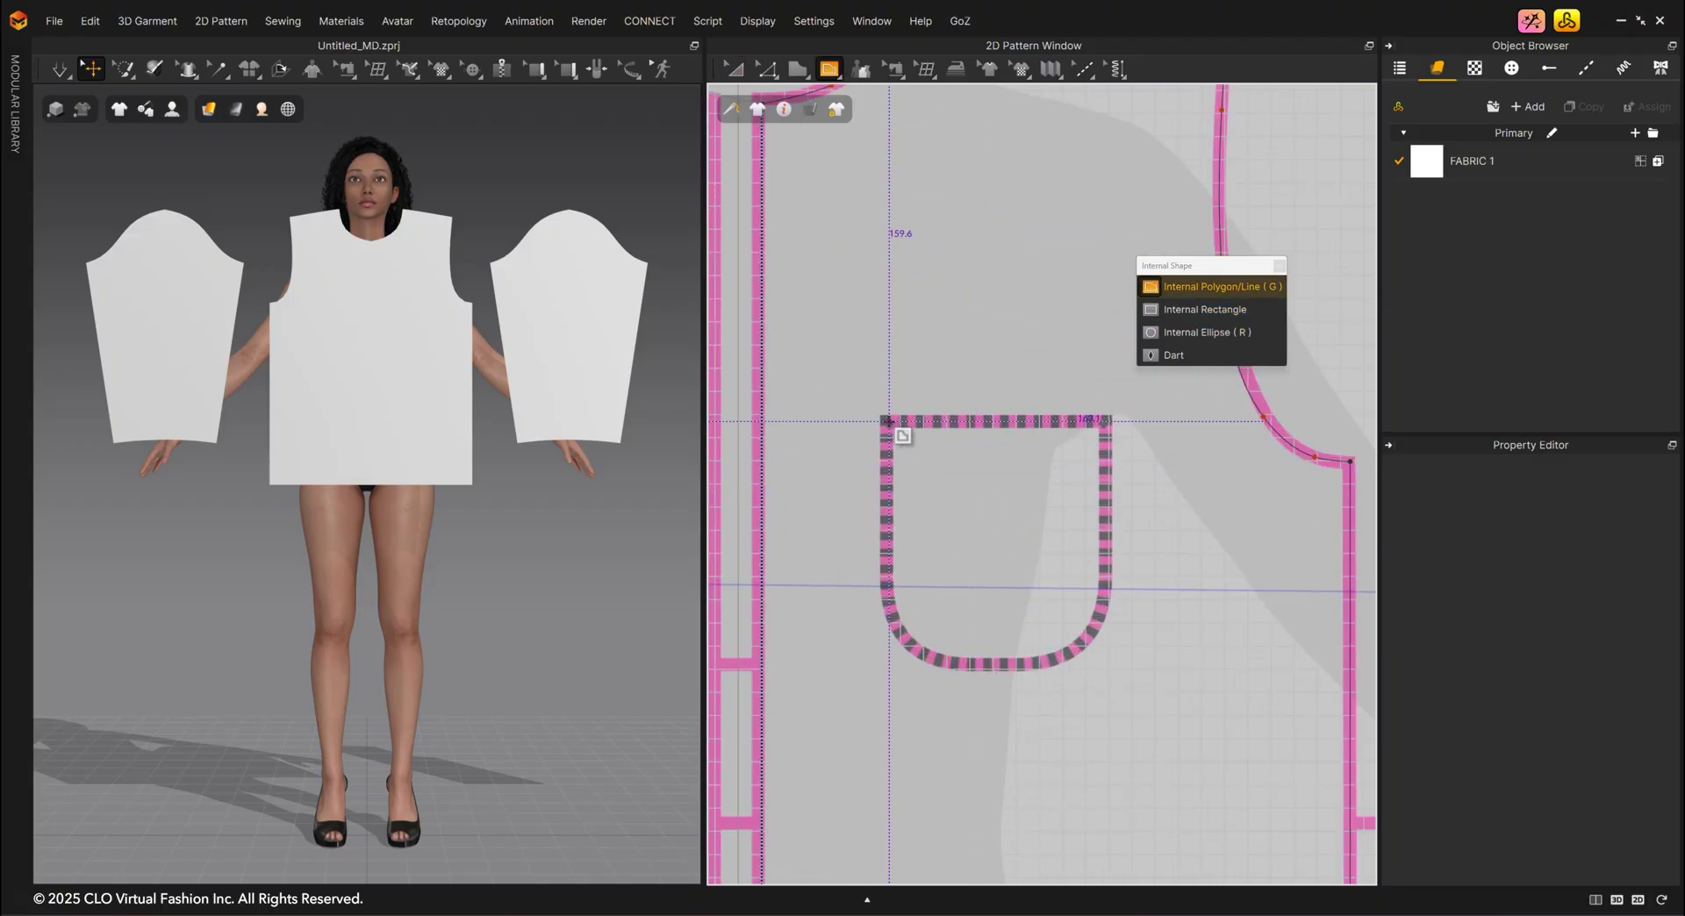
{"action": "left_click", "coordinate": [1107, 420]}
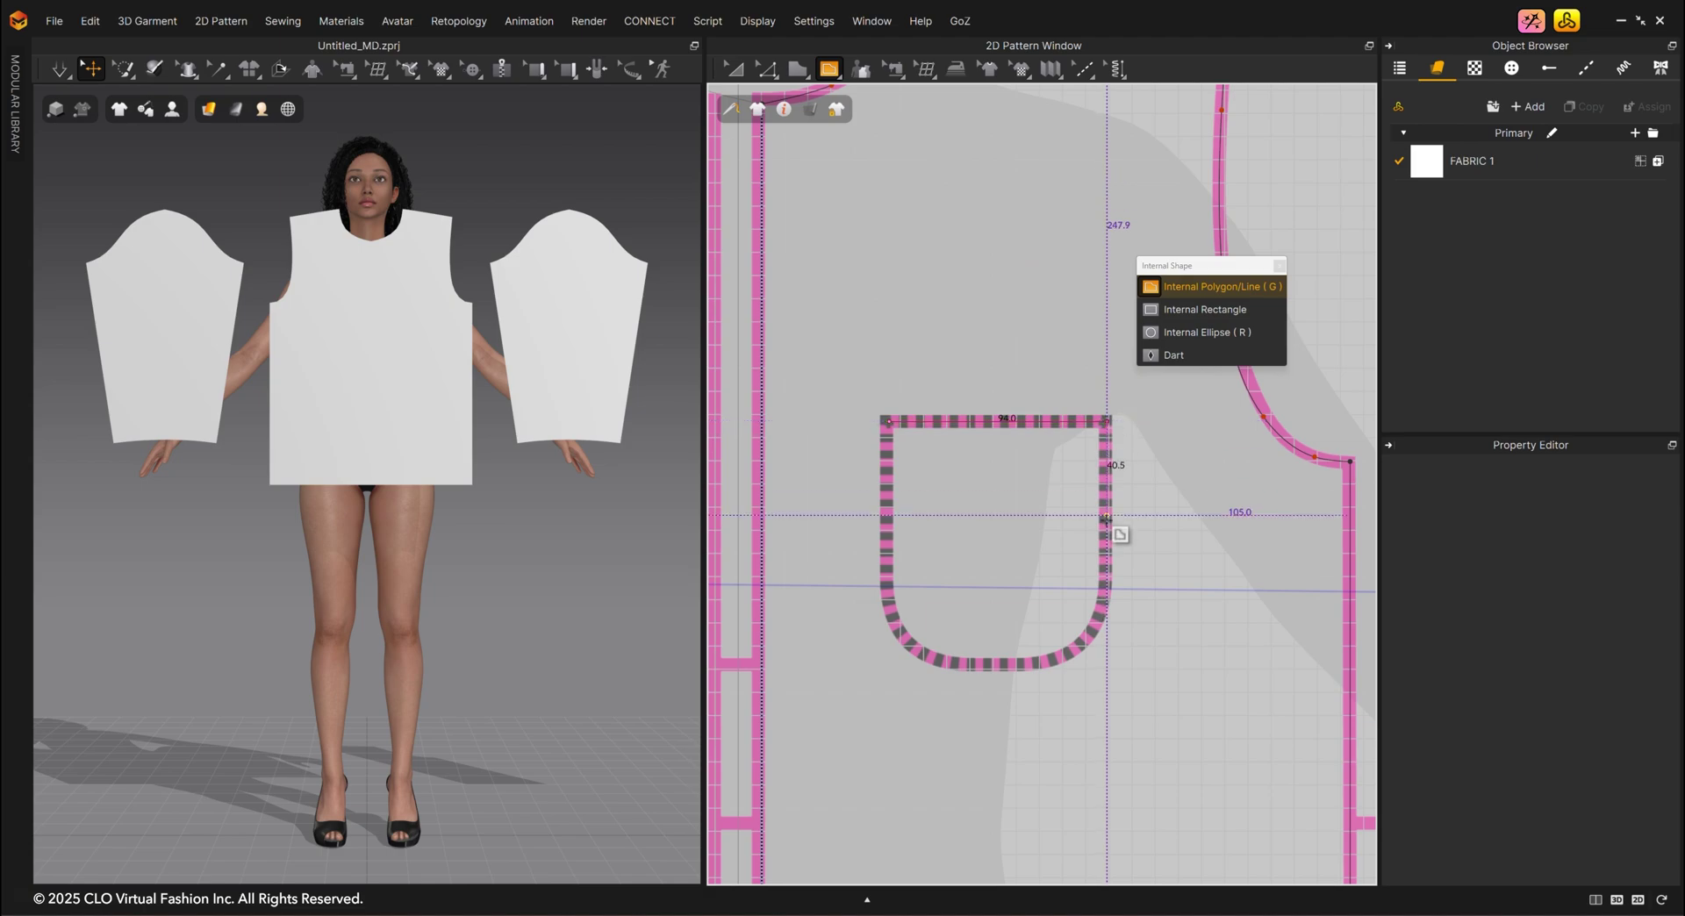
{"action": "left_click", "coordinate": [1103, 661]}
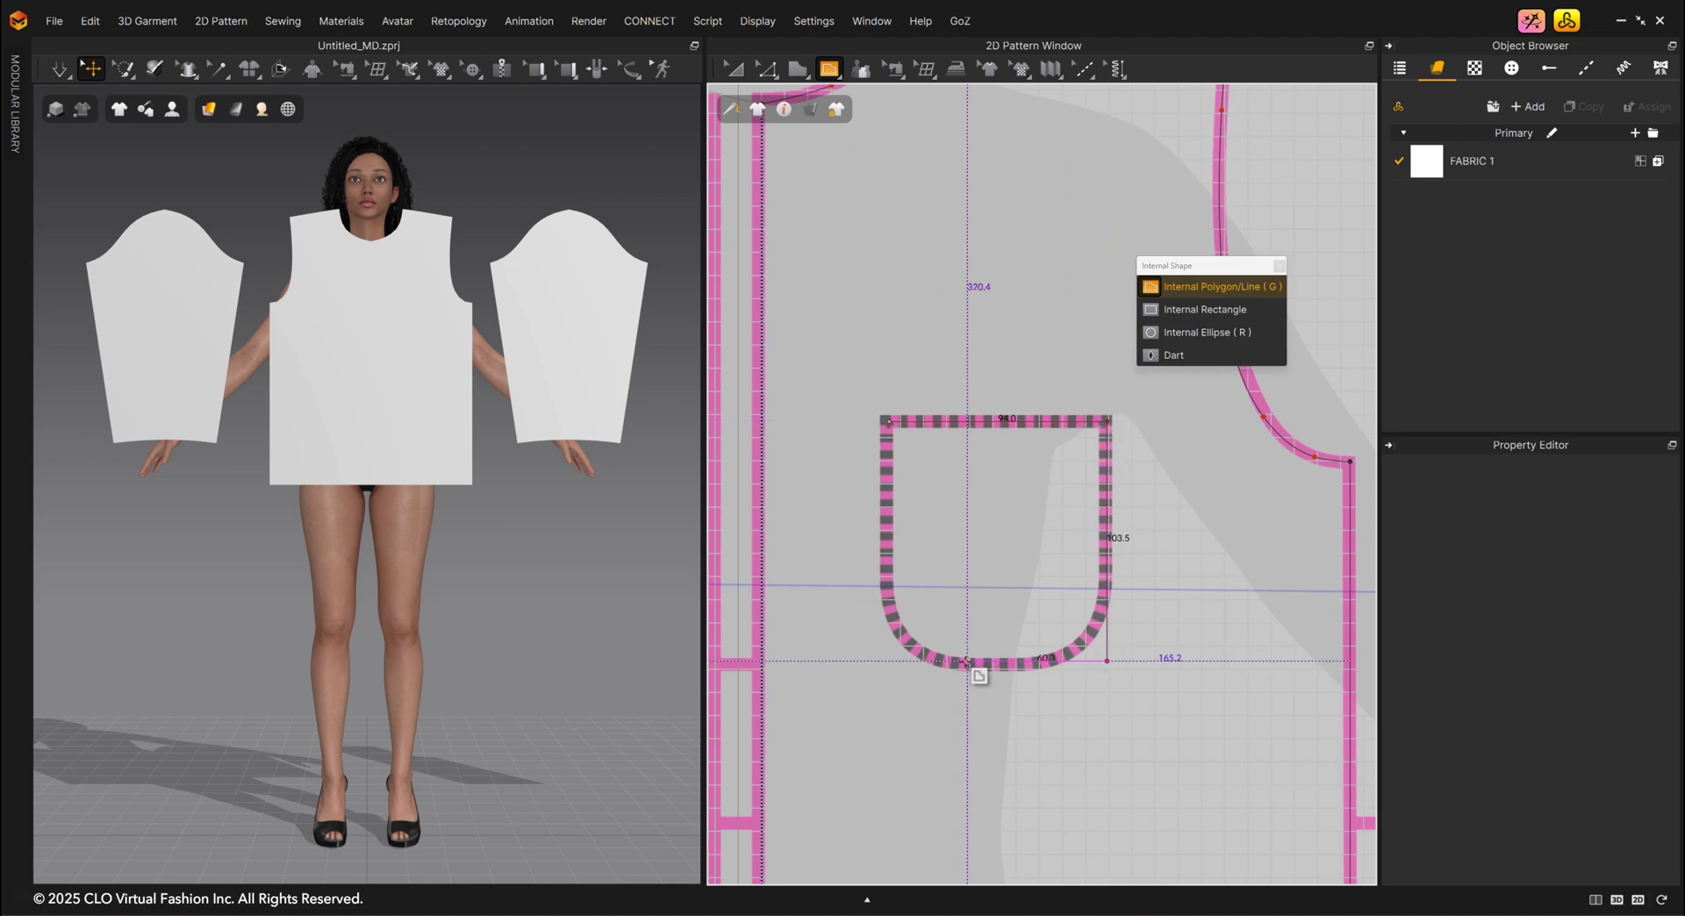
{"action": "left_click", "coordinate": [888, 660]}
{"action": "left_click", "coordinate": [888, 421]}
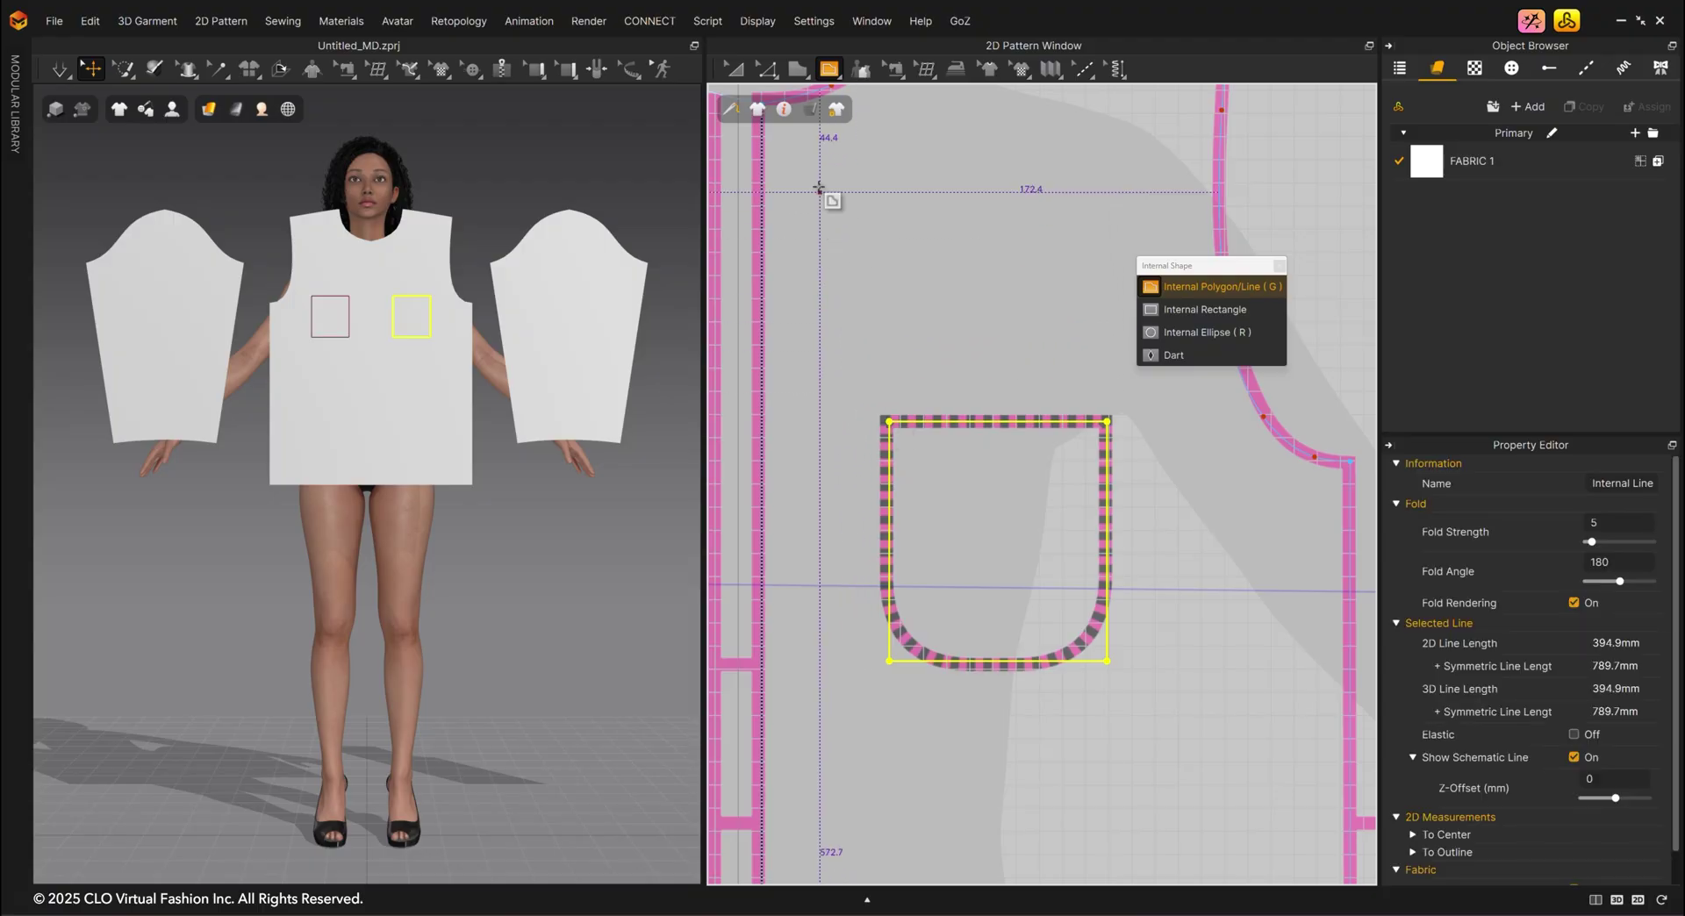
Round the pocket's bottom-right and bottom-left corners using Smooth Curve from the floating Edit Pattern tools.
{"action": "left_click", "coordinate": [764, 70]}
{"action": "left_click", "coordinate": [828, 88]}
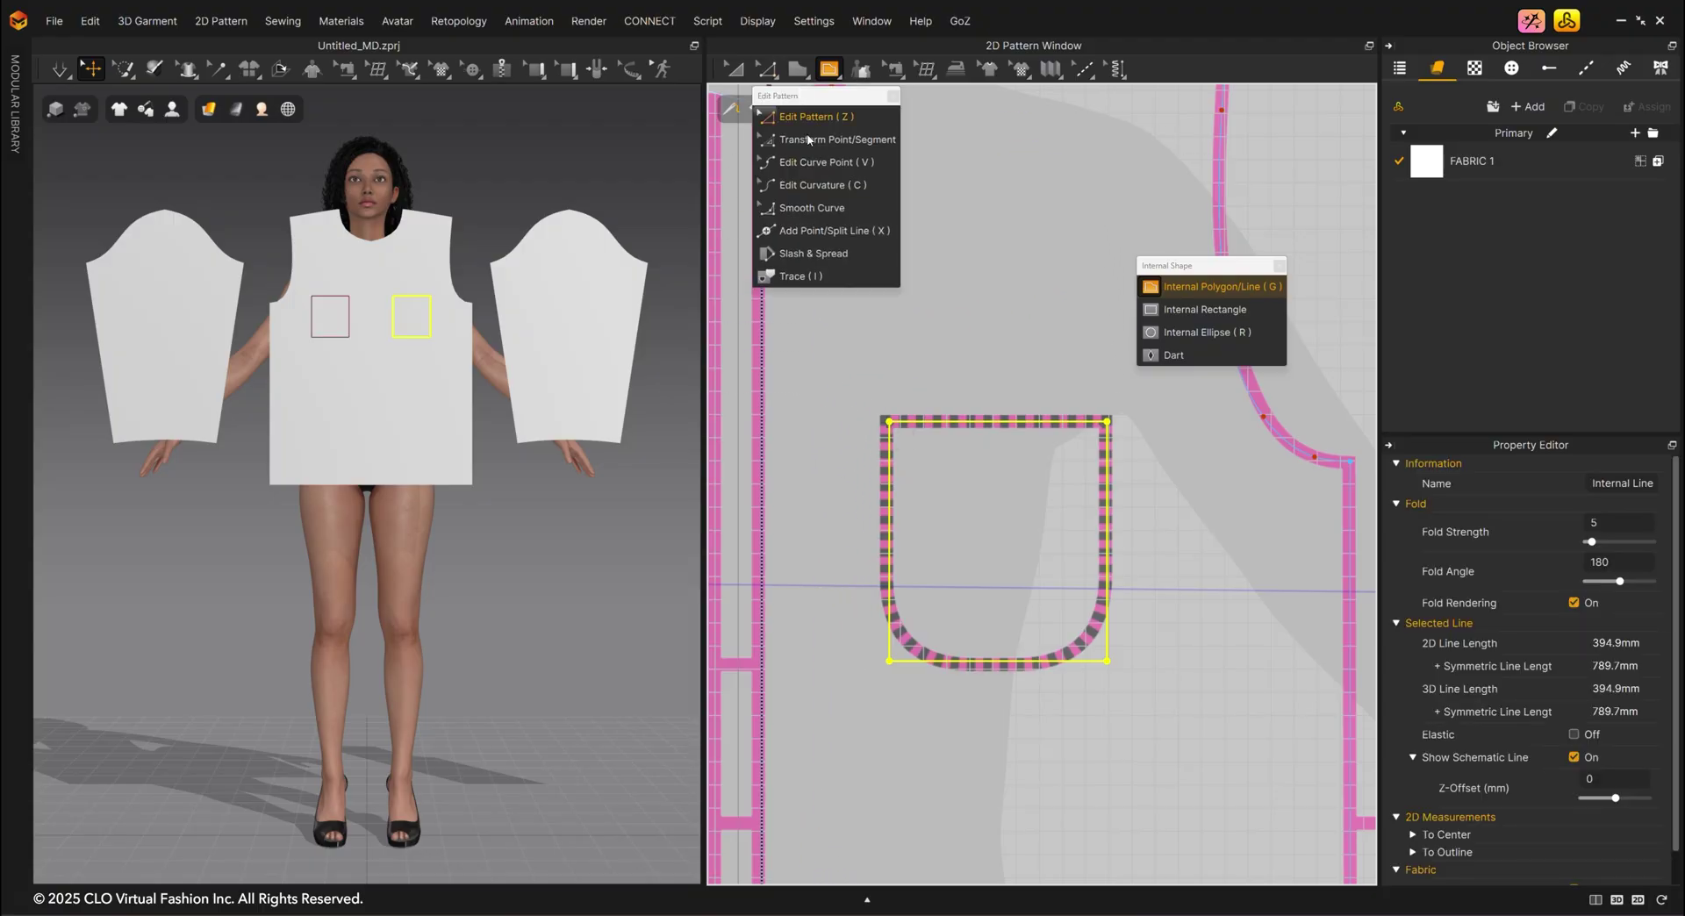
{"action": "left_click", "coordinate": [812, 207]}
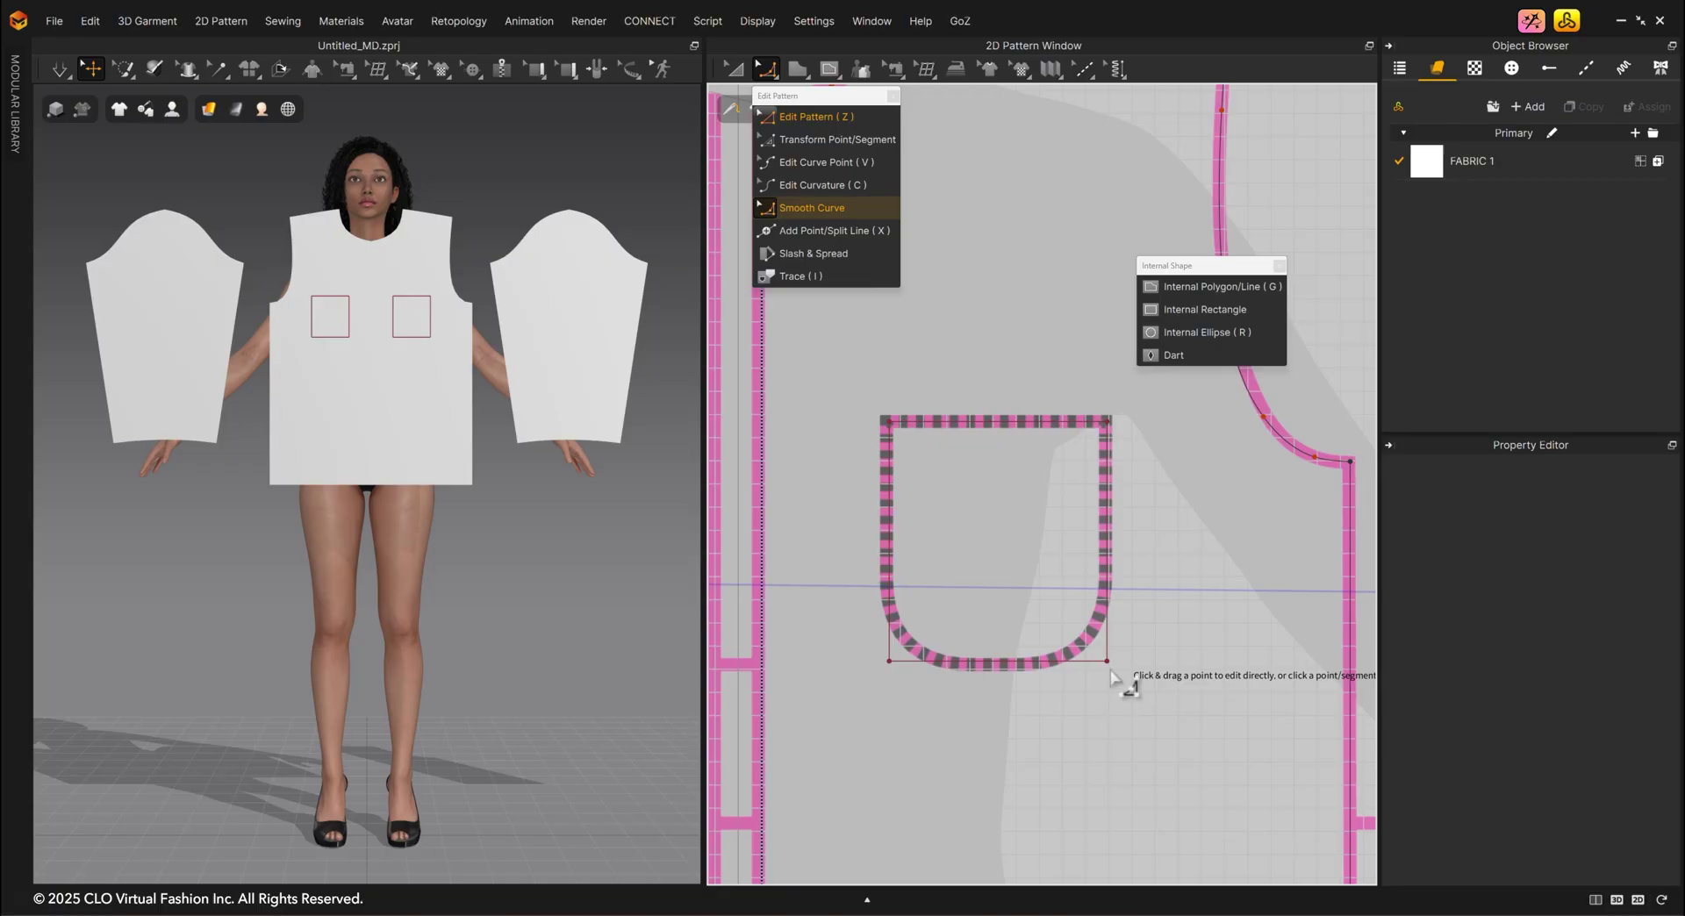
{"action": "left_click_drag", "start_coordinate": [1107, 660], "coordinate": [1057, 606]}
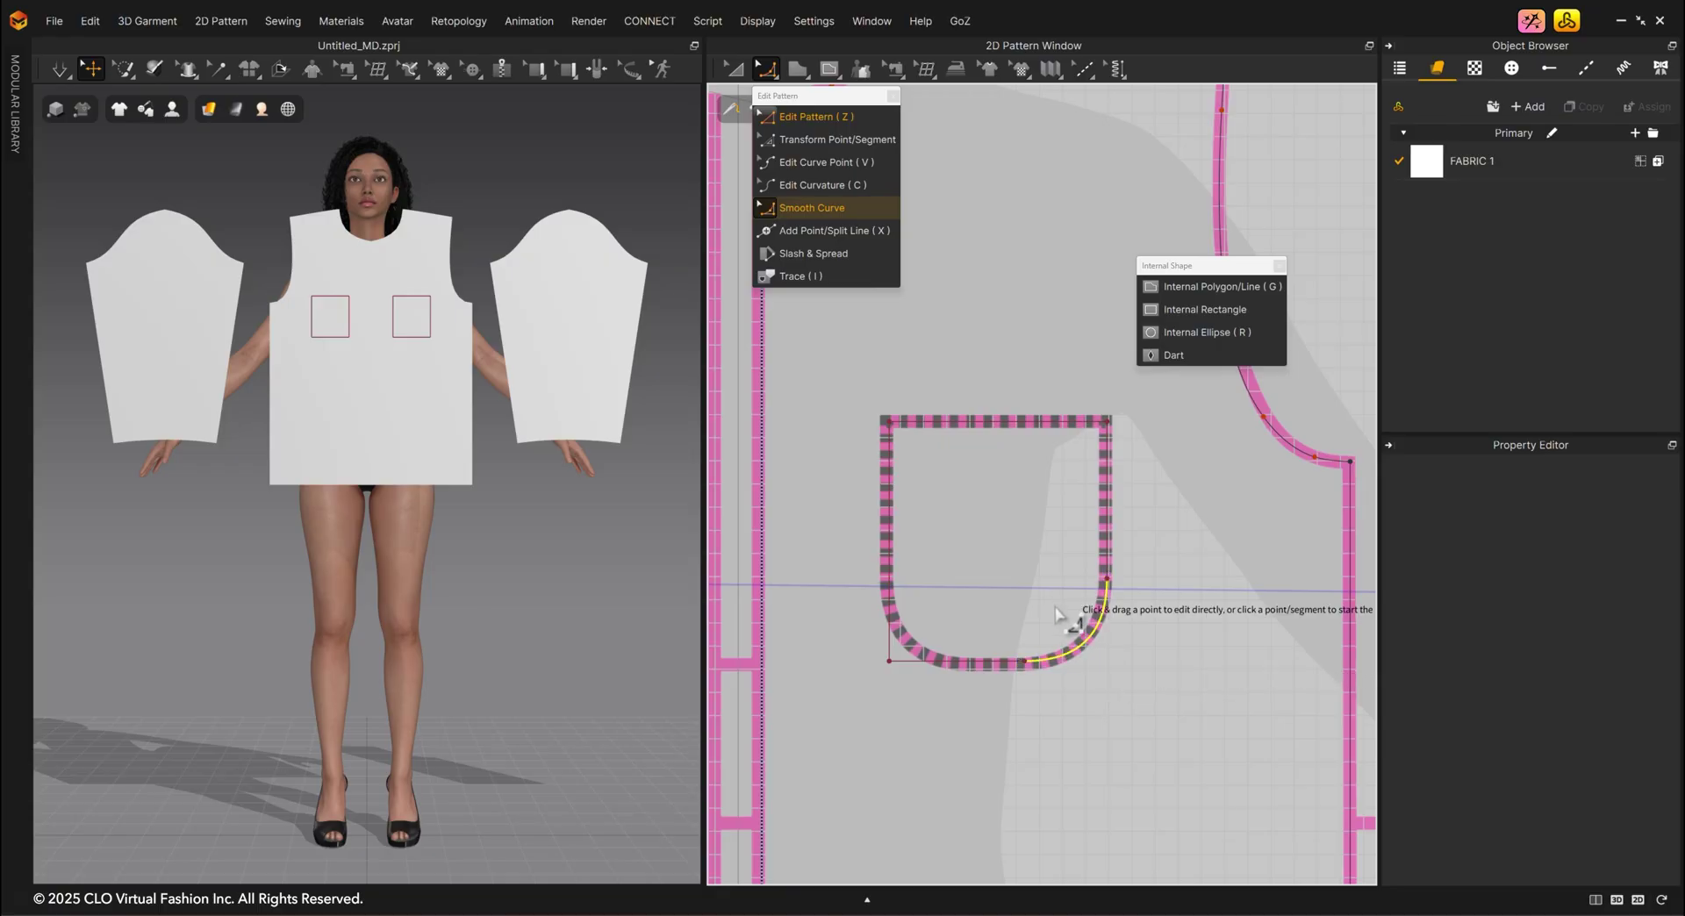
{"action": "mouse_move", "coordinate": [891, 660]}
{"action": "left_mouse_down"}
{"action": "mouse_move", "coordinate": [924, 630]}
{"action": "mouse_move", "coordinate": [960, 632]}
{"action": "left_mouse_up"}
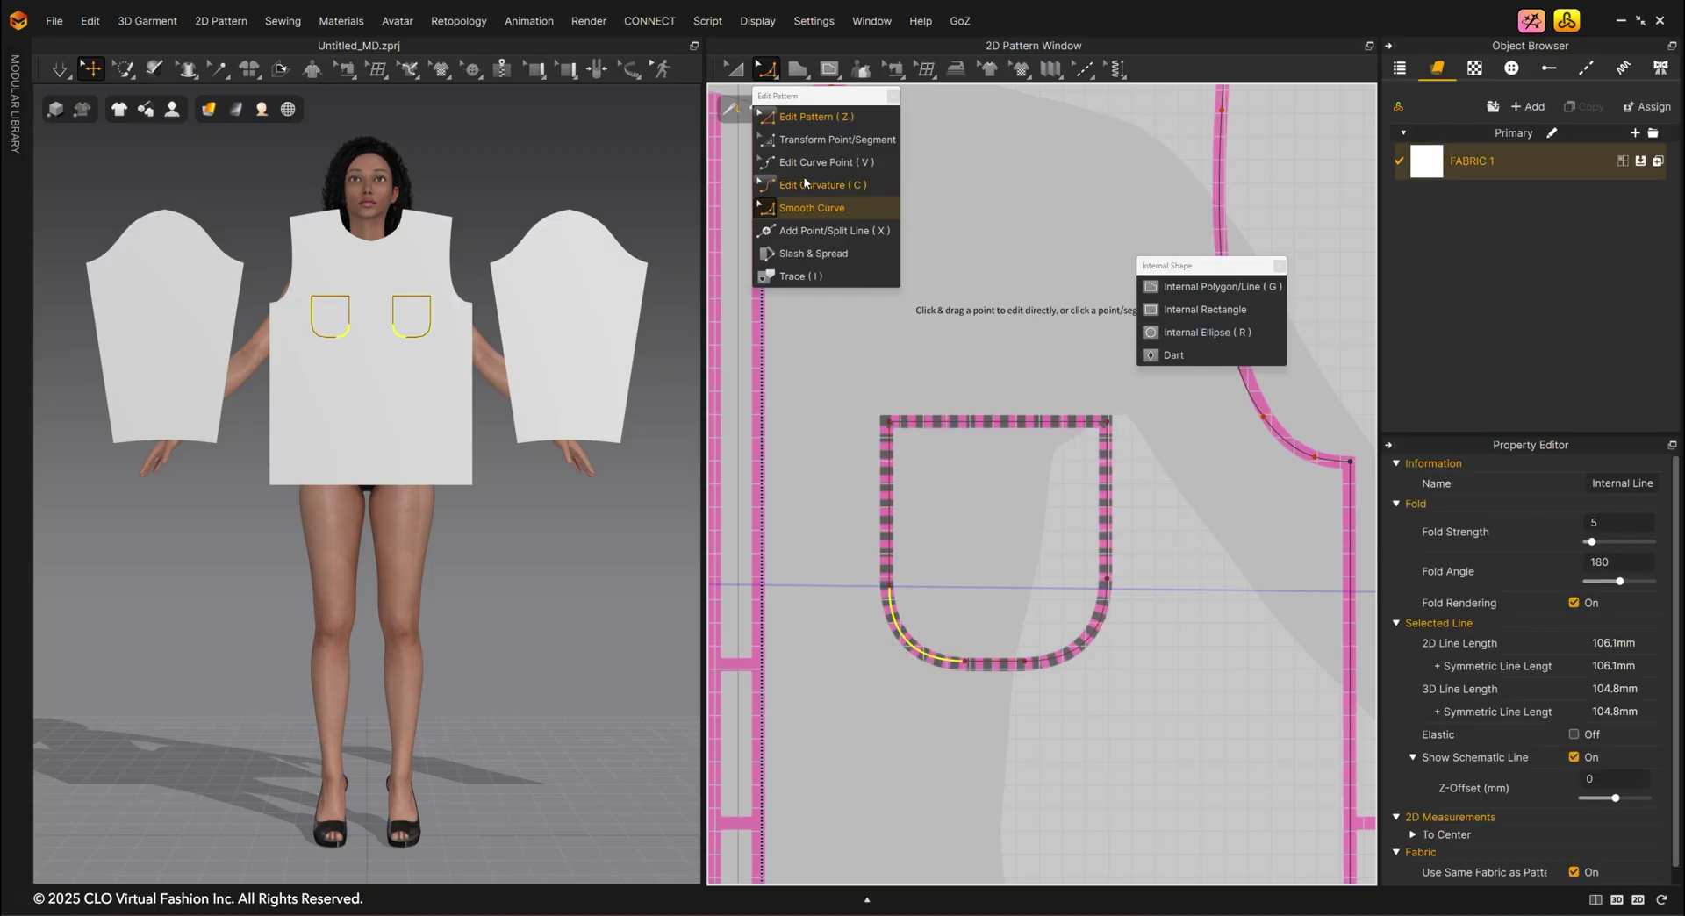
{"action": "left_click", "coordinate": [1174, 290]}
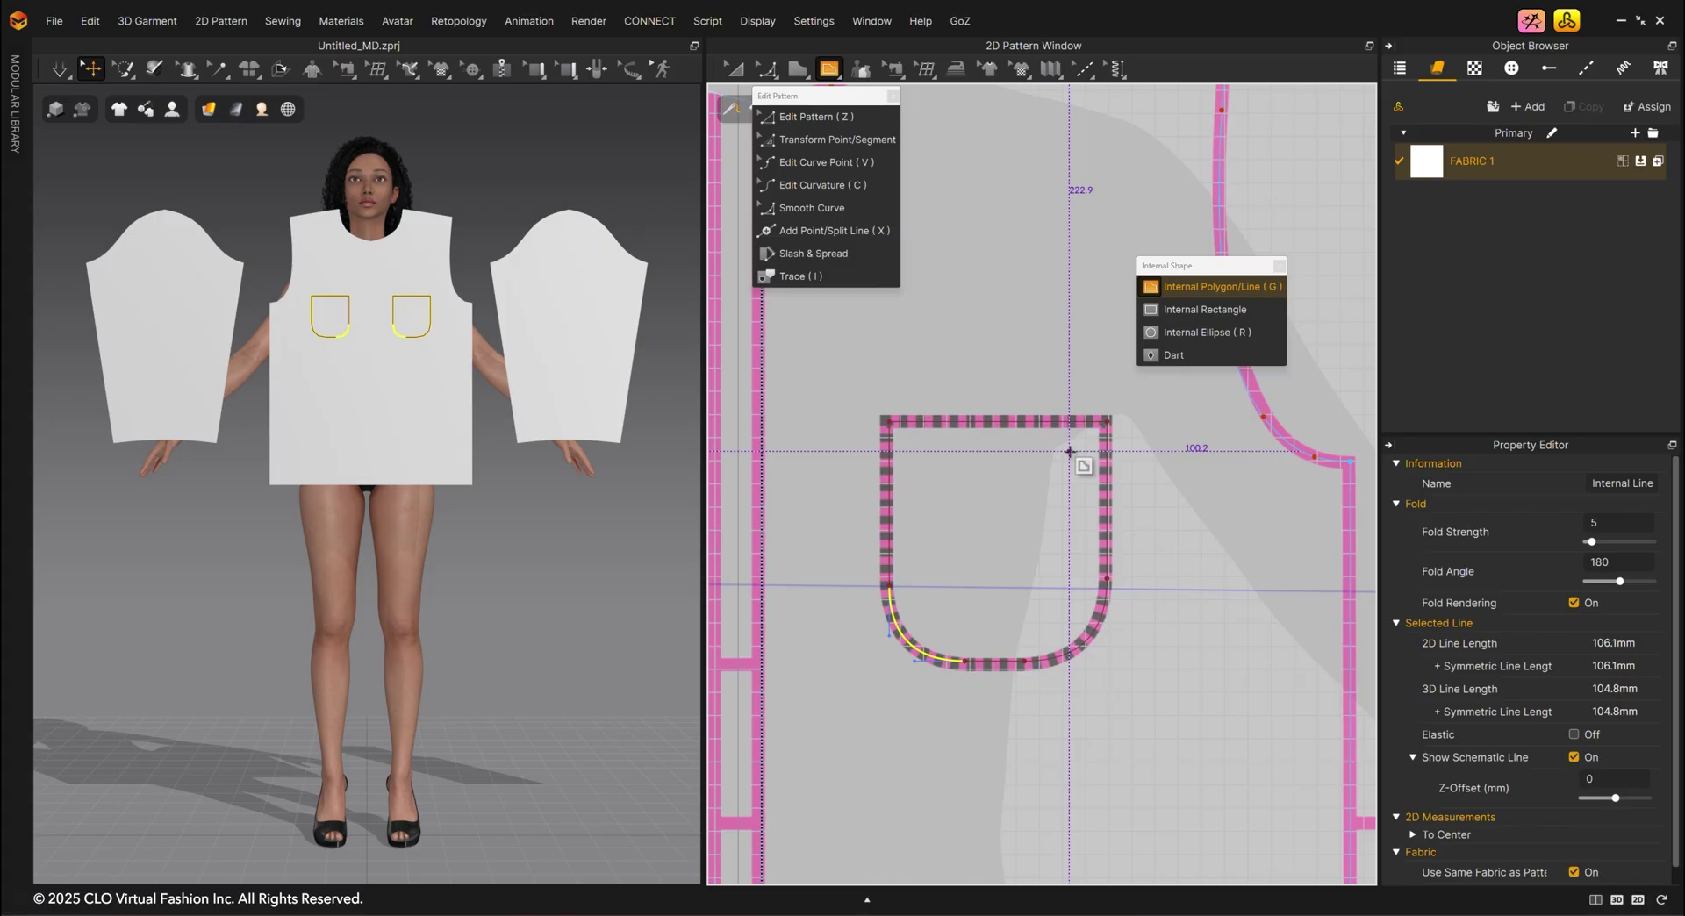
Clone the curved pocket line as a new pattern piece and place it above the bodice.
{"action": "left_click", "coordinate": [828, 112]}
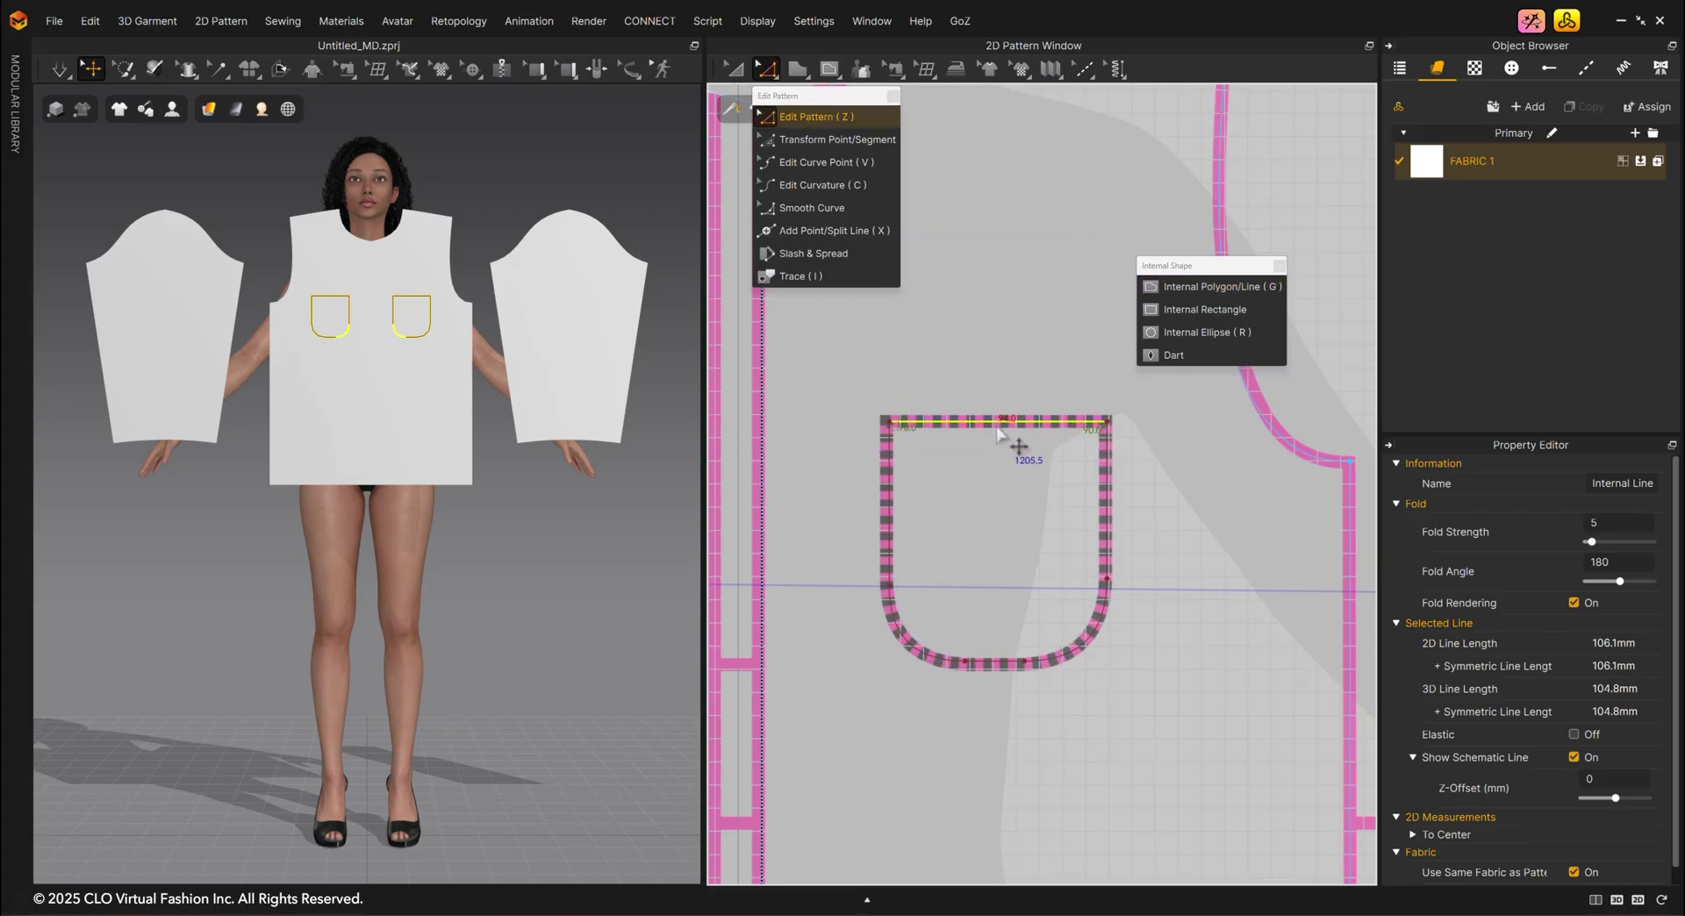
{"action": "left_click", "coordinate": [998, 427]}
{"action": "right_click", "coordinate": [997, 430]}
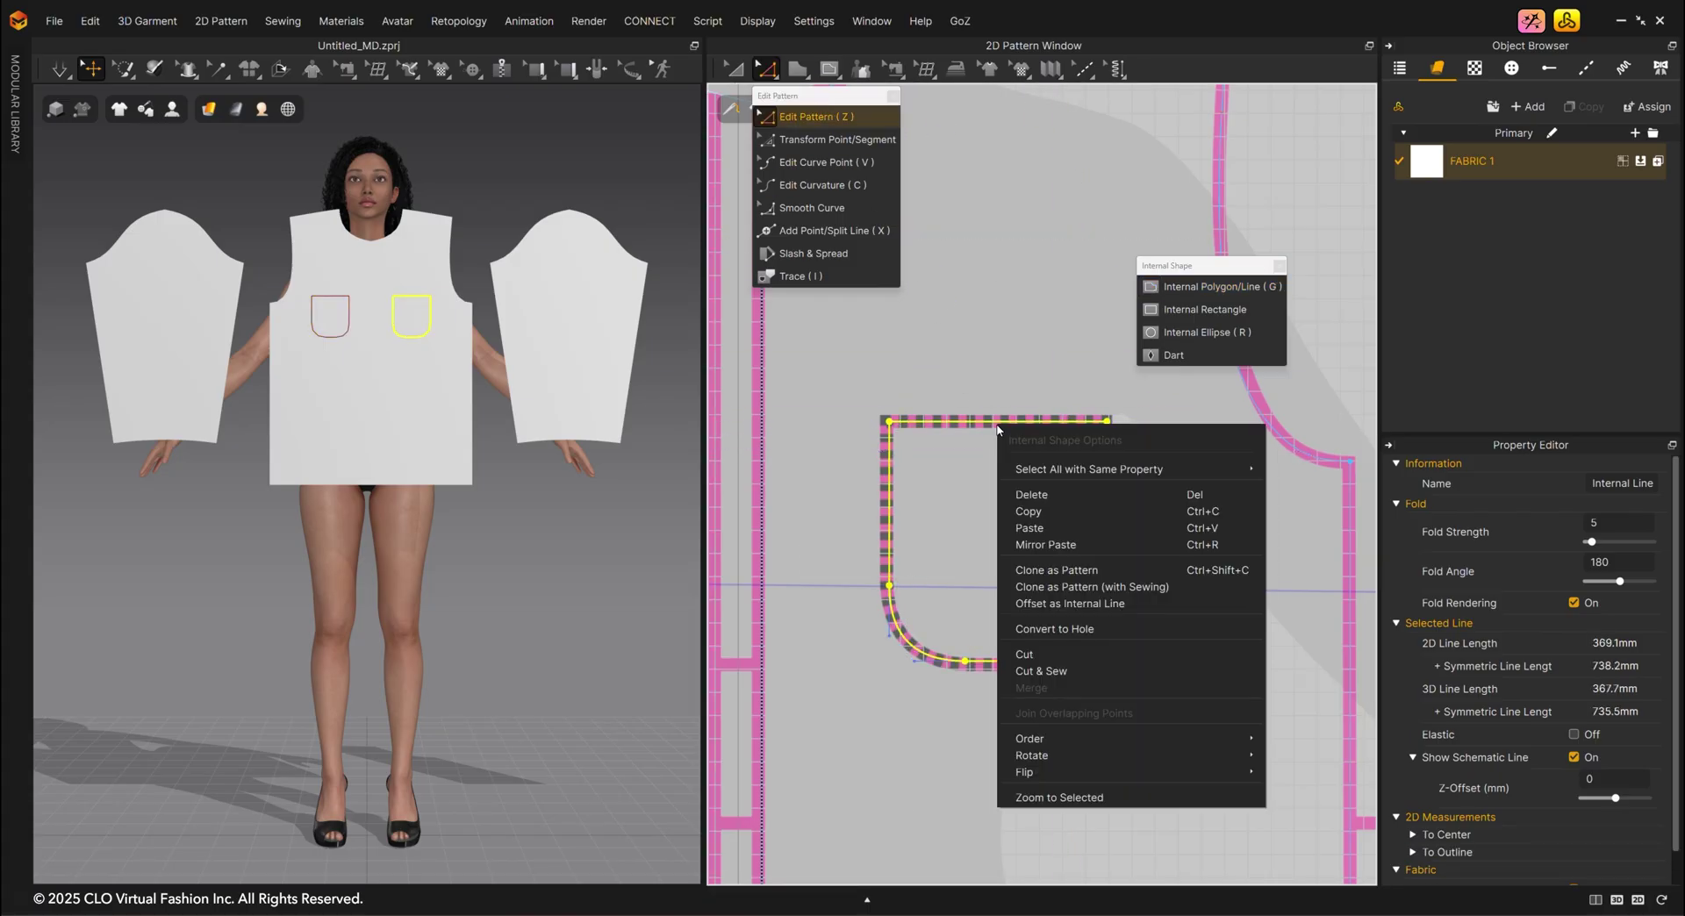
{"action": "left_click", "coordinate": [1076, 570]}
{"action": "scroll", "coordinate": [933, 646], "scroll_direction": "down", "scroll_amount": 3}
{"action": "scroll", "coordinate": [947, 624], "scroll_direction": "down", "scroll_amount": 2}
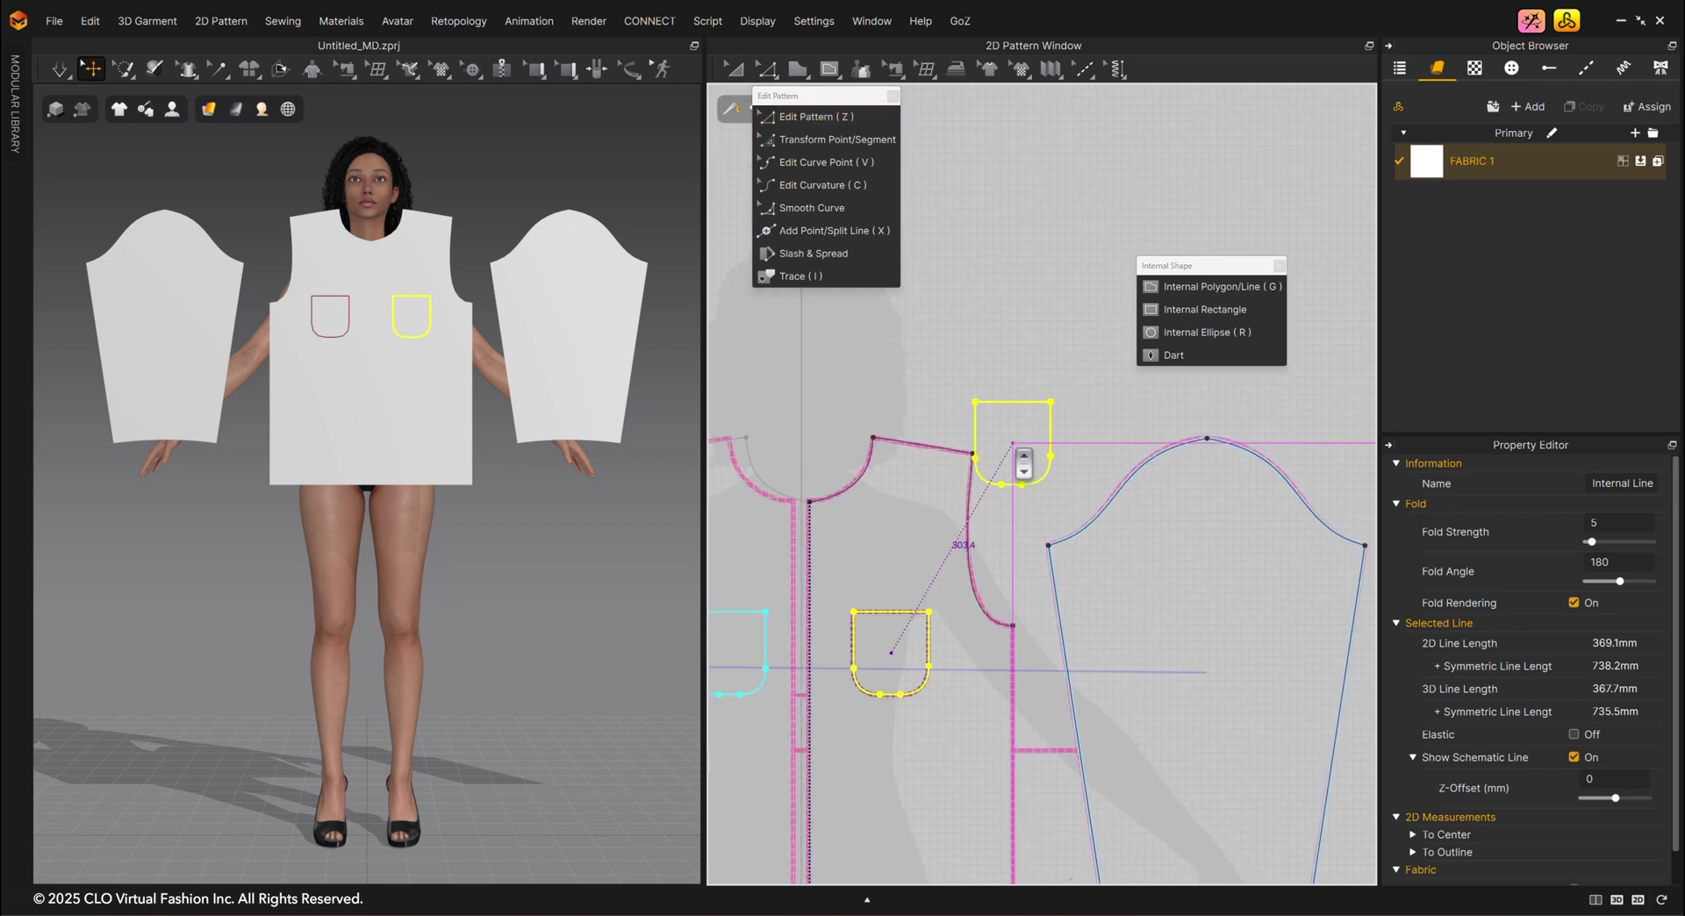
{"action": "left_click", "coordinate": [1038, 428]}
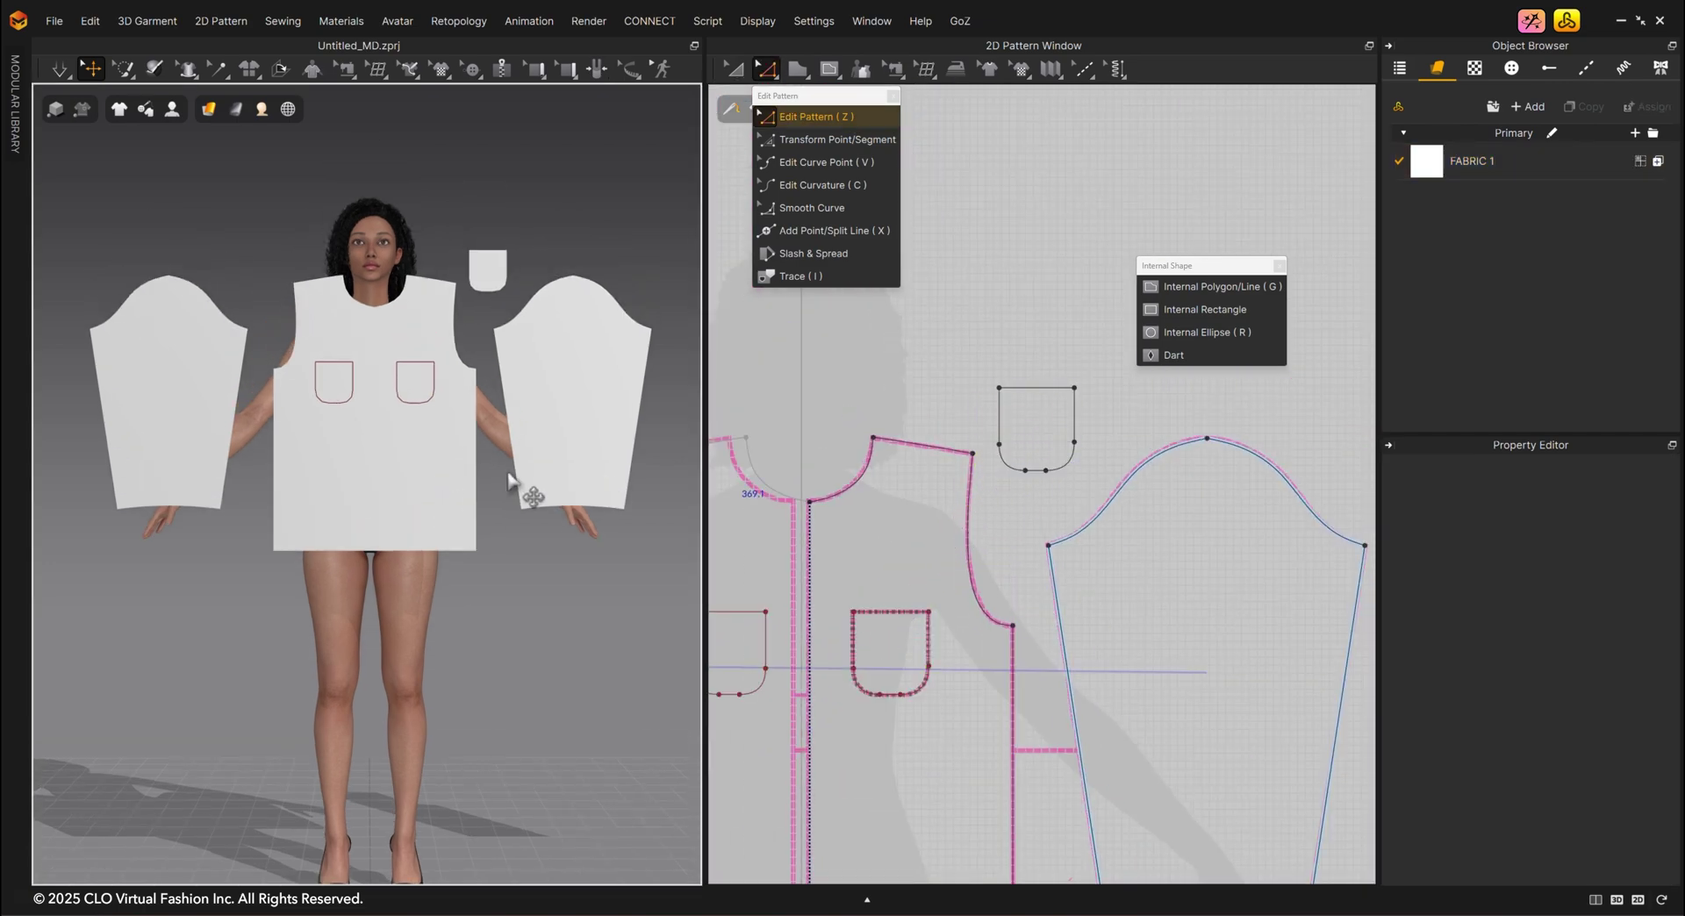